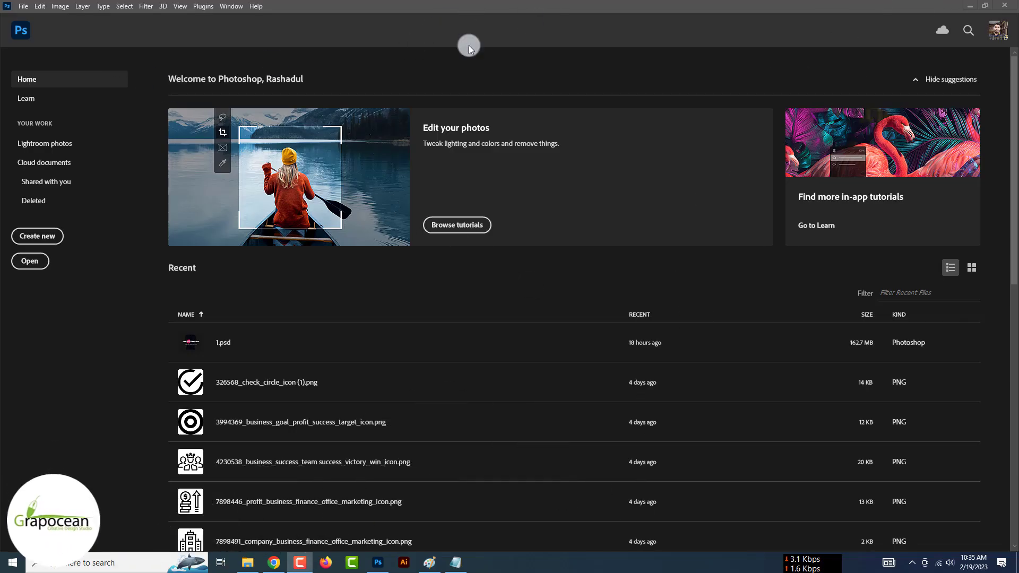
# Create a new 99 × 210 mm document named 'Business Dl Flyer' at 300 ppi.
pyautogui.click(42, 238)
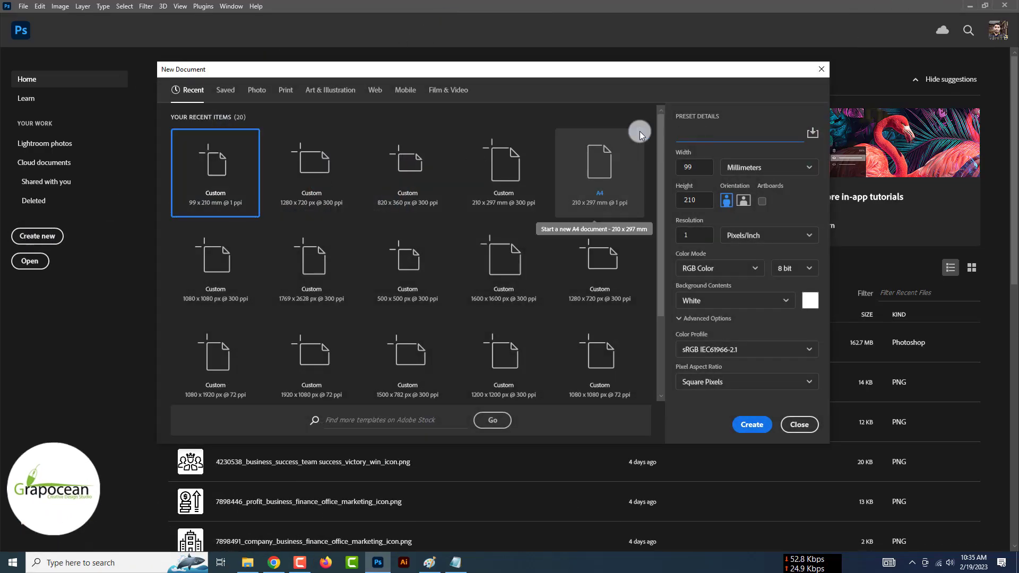
pyautogui.write('Business')
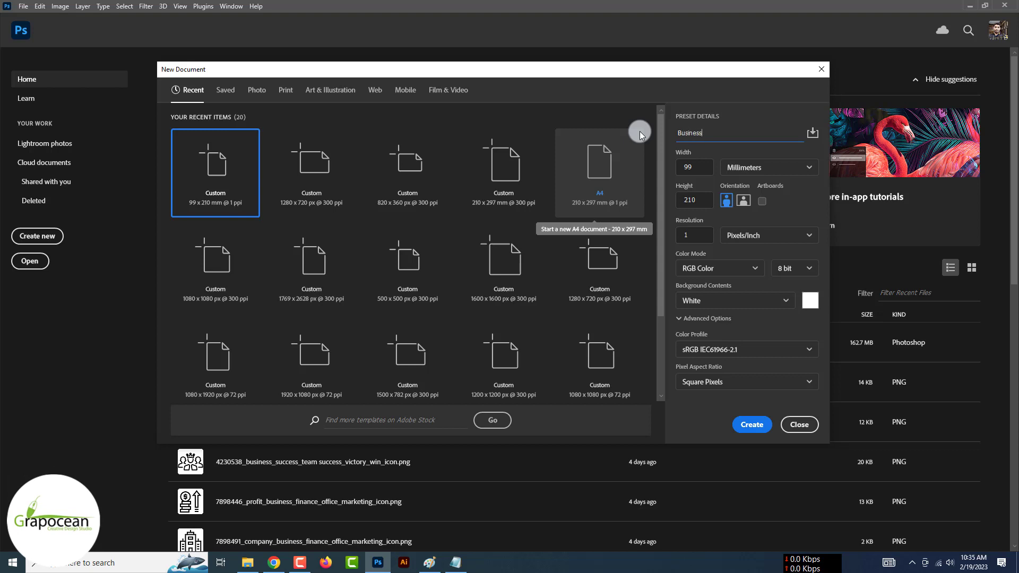
pyautogui.write(' D')
pyautogui.write('L')
pyautogui.press('BackSpace')
pyautogui.write('l F')
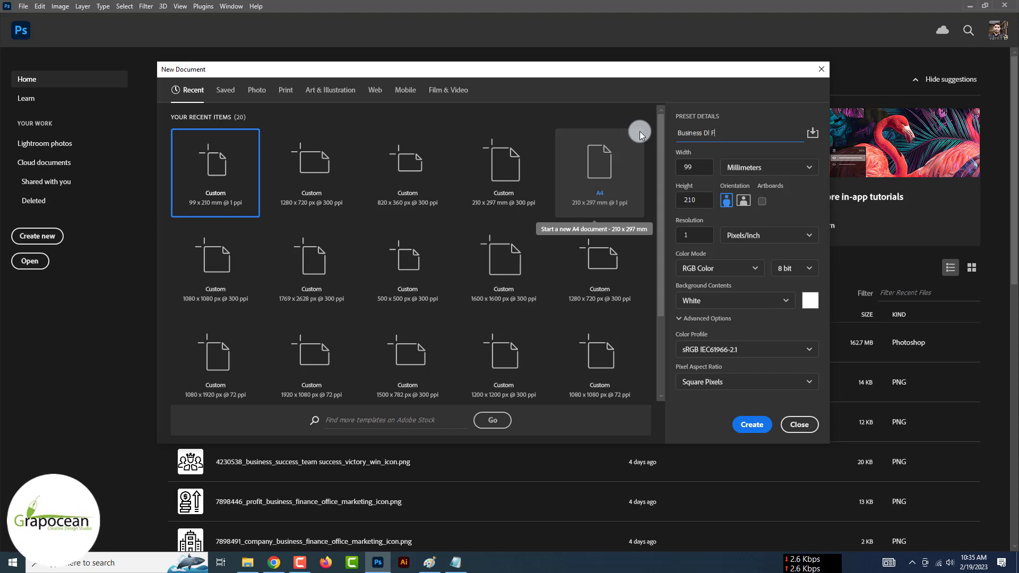
pyautogui.write('Lye')
pyautogui.press('BackSpace')
pyautogui.press('BackSpace')
pyautogui.press('BackSpace')
pyautogui.write('Flyer')
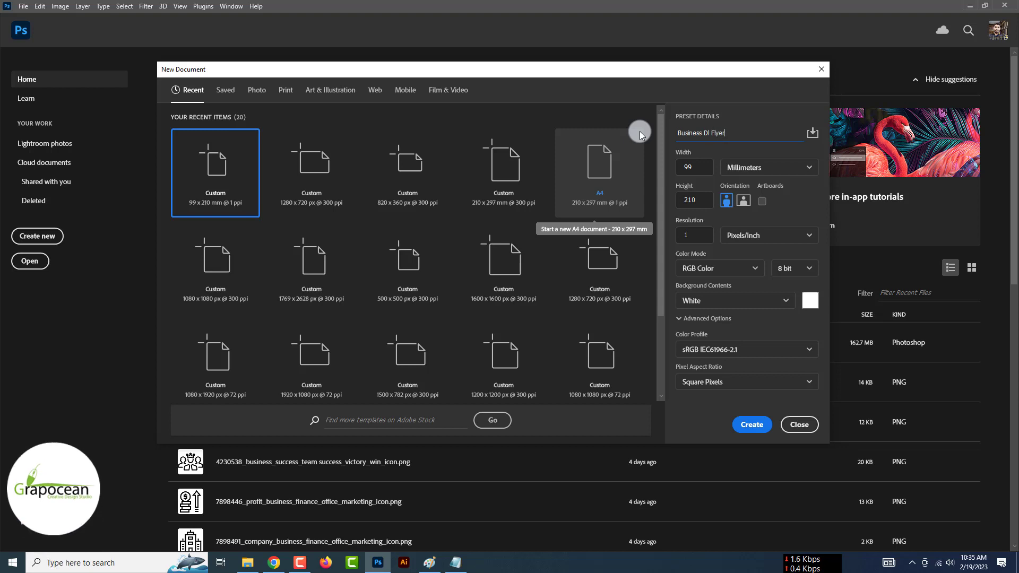
pyautogui.doubleClick(685, 235)
pyautogui.write('300')
pyautogui.press('Return')
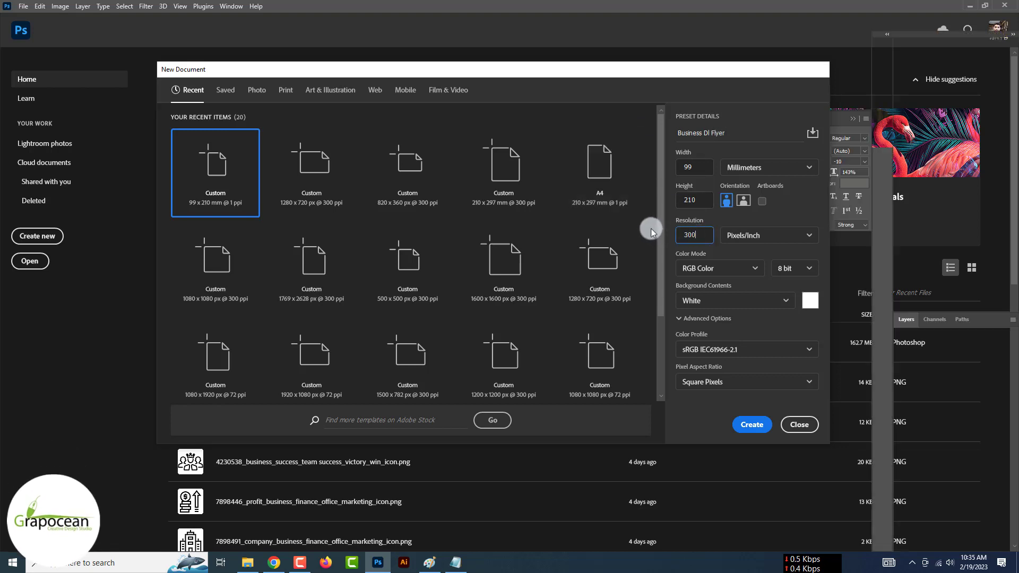
pyautogui.scroll(-1, 436, 259)
# Open the building meeting and businessman photos from the Downloads folder.
pyautogui.click(21, 7)
pyautogui.click(34, 30)
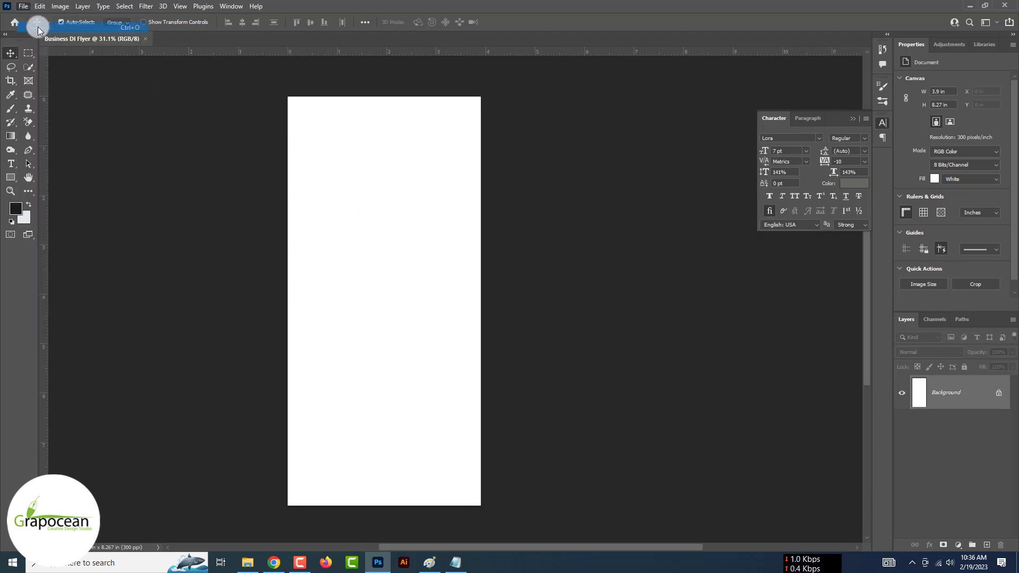
pyautogui.click(47, 229)
pyautogui.click(233, 223)
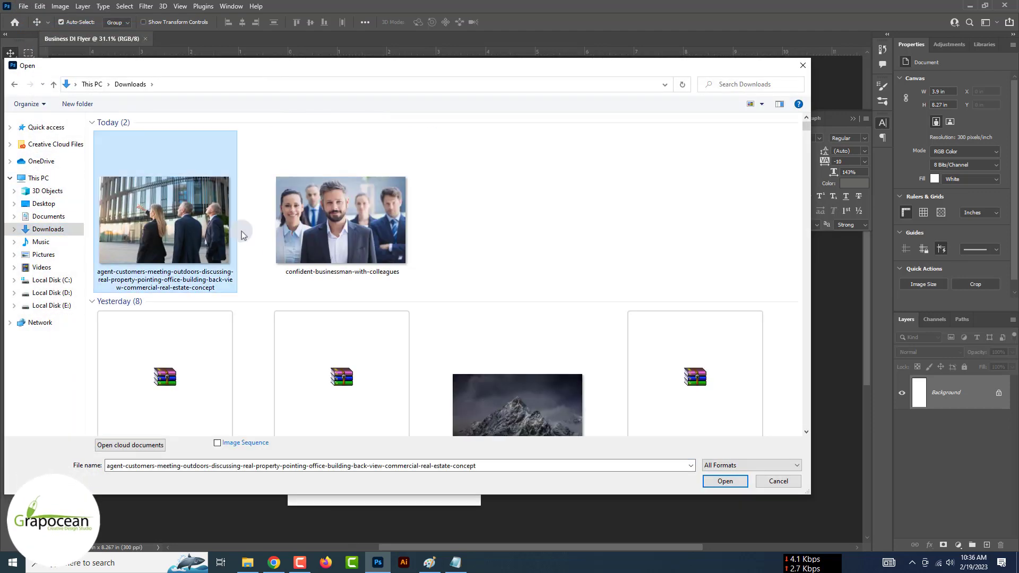
pyautogui.keyDown('ctrl'); pyautogui.click(341, 205); pyautogui.keyUp('ctrl')
pyautogui.click(725, 480)
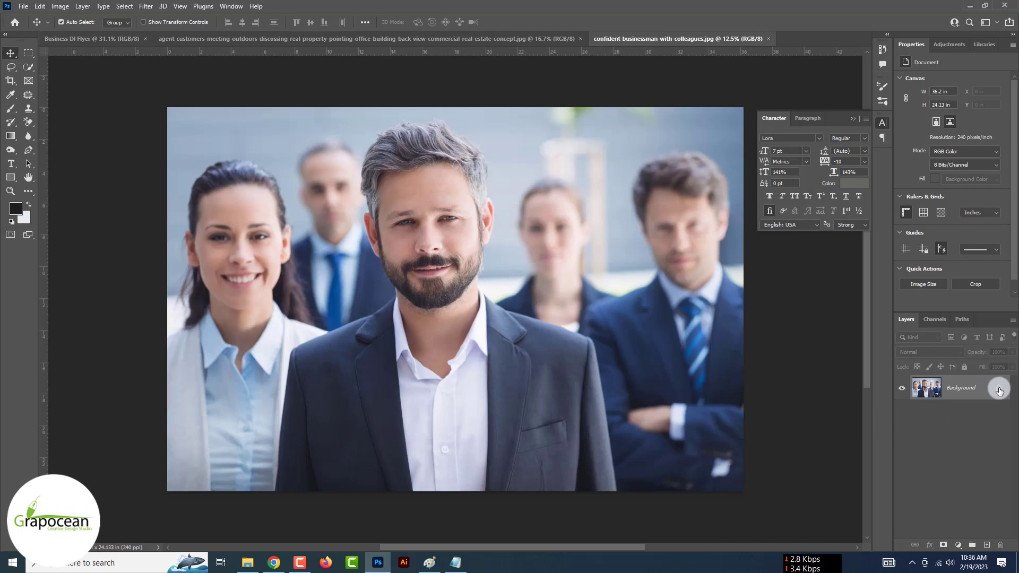
# Bring the team photo into the flyer and convert it to a smart object.
pyautogui.click(999, 391)
pyautogui.moveTo(387, 141); pyautogui.dragTo(341, 266)
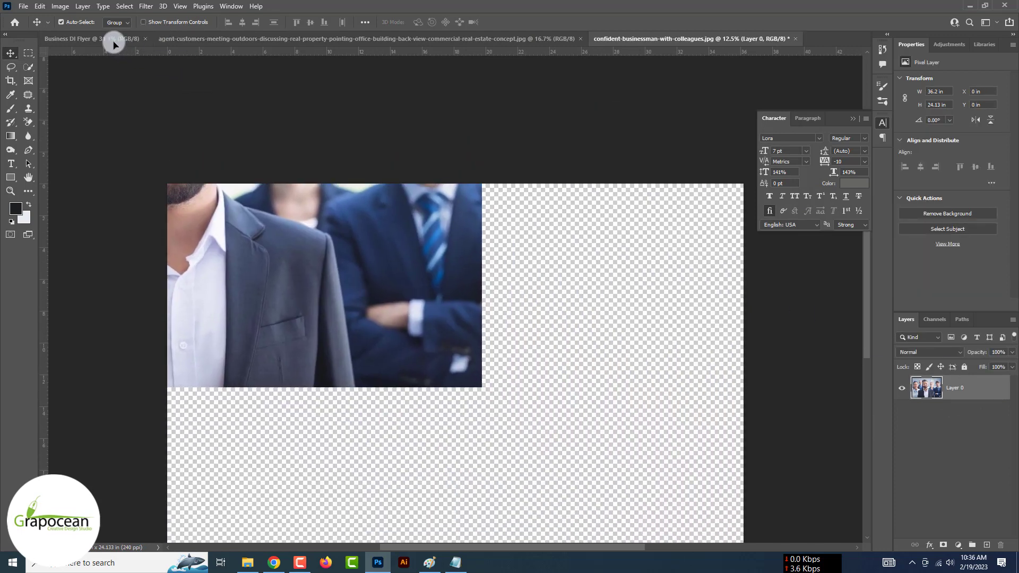
pyautogui.rightClick(888, 373)
pyautogui.click(887, 250)
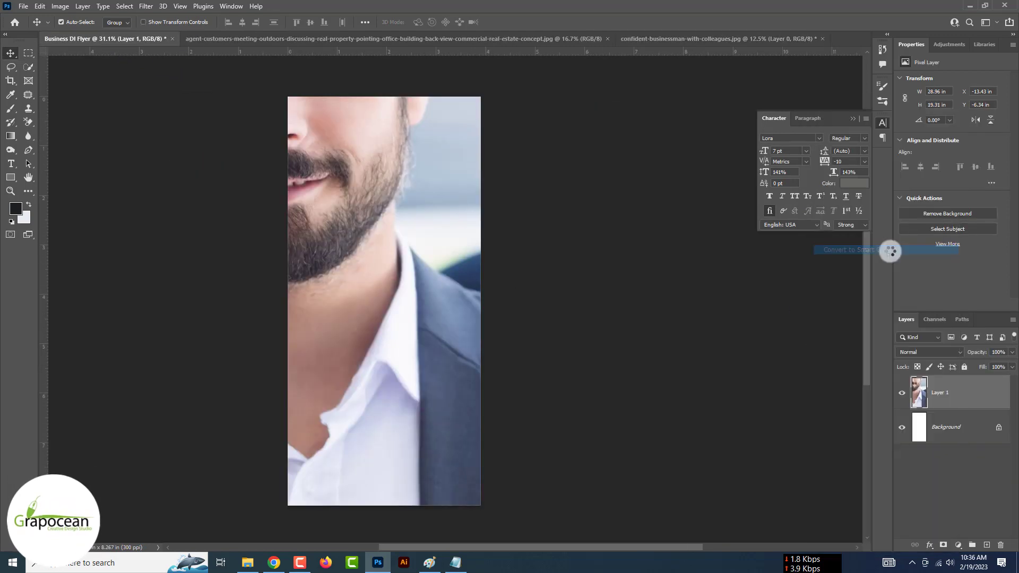
# Resize and position the team photo on the flyer, then hide Layer 1.
pyautogui.hotkey('ctrl', 't')
pyautogui.hotkey('ctrl', '-')
pyautogui.scroll(-5, 649, 219)
pyautogui.moveTo(598, 212)
pyautogui.mouseDown()
pyautogui.moveTo(519, 262)
pyautogui.moveTo(292, 448)
pyautogui.moveTo(479, 309)
pyautogui.moveTo(419, 318)
pyautogui.moveTo(402, 348)
pyautogui.moveTo(413, 315)
pyautogui.mouseUp()
pyautogui.scroll(5, 393, 325)
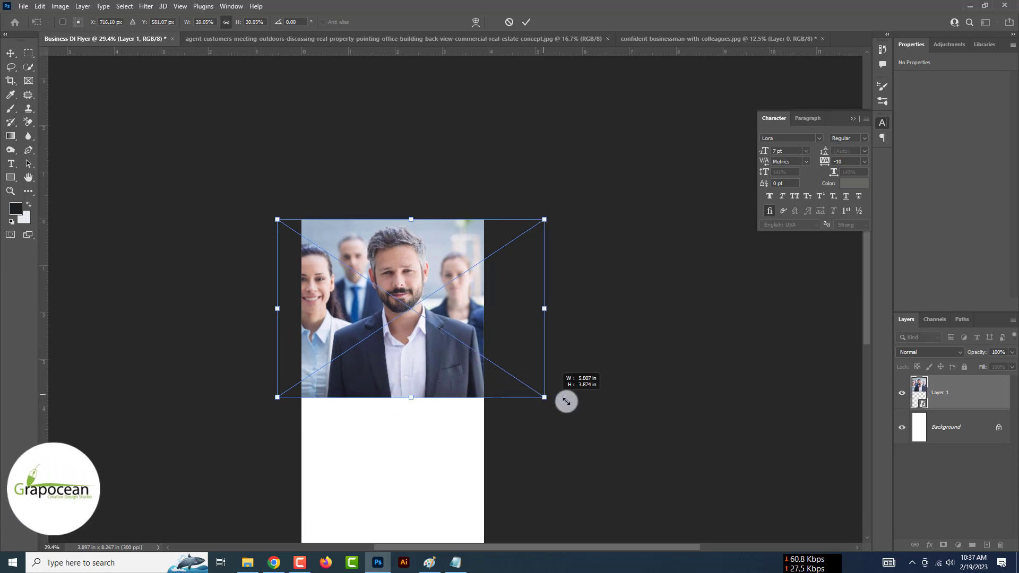
pyautogui.moveTo(542, 396); pyautogui.dragTo(621, 445)
pyautogui.moveTo(542, 414)
pyautogui.mouseDown()
pyautogui.moveTo(497, 415)
pyautogui.moveTo(512, 418)
pyautogui.mouseUp()
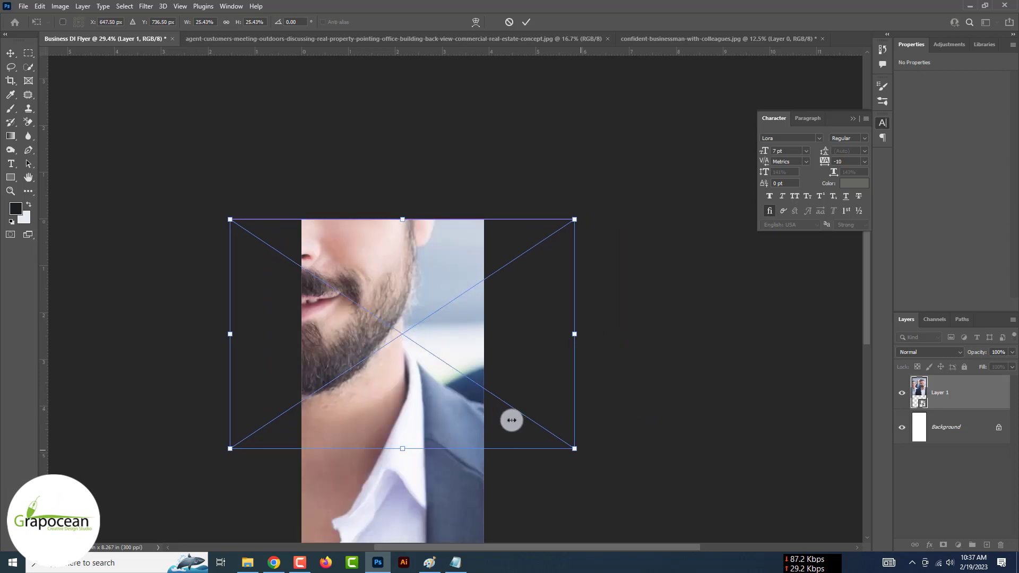
pyautogui.moveTo(576, 449); pyautogui.dragTo(470, 420)
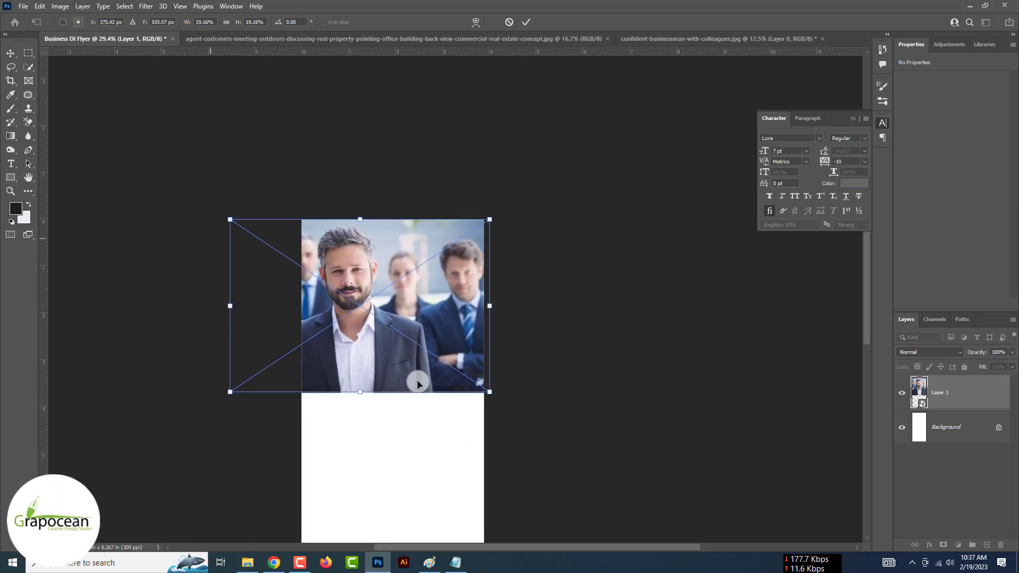
pyautogui.moveTo(230, 219); pyautogui.dragTo(278, 250)
pyautogui.moveTo(400, 322); pyautogui.dragTo(410, 342)
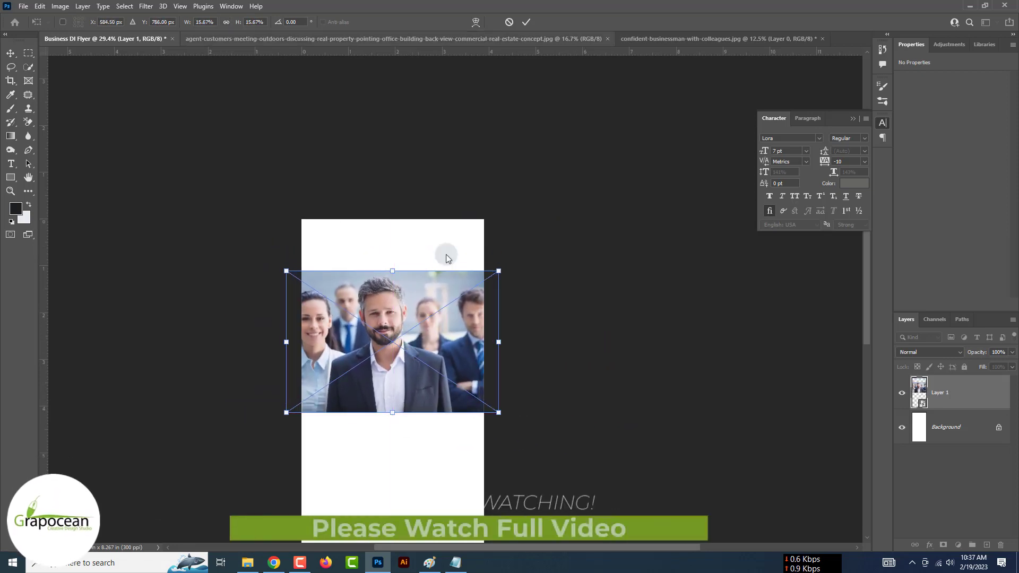
pyautogui.click(526, 22)
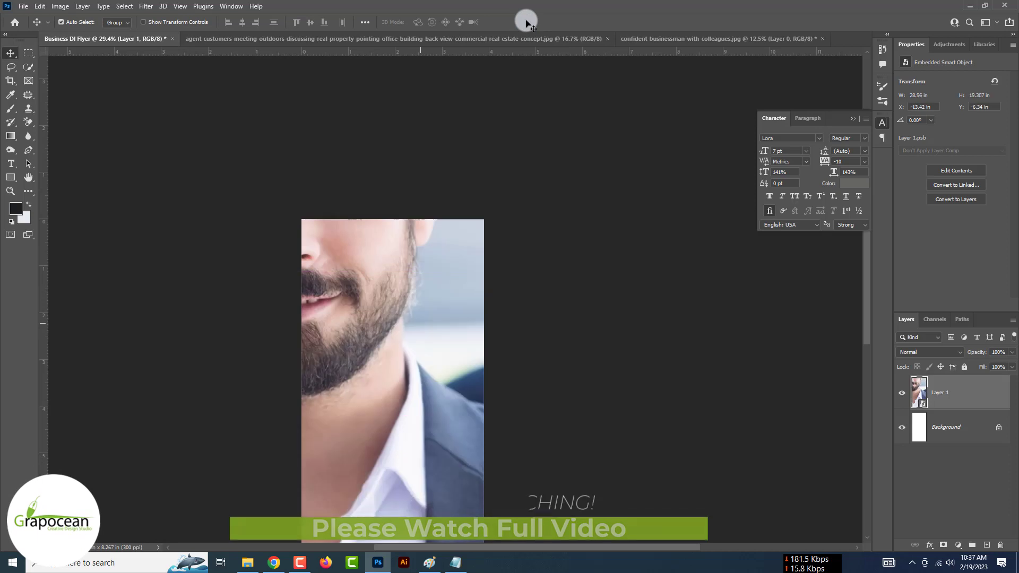
pyautogui.click(902, 393)
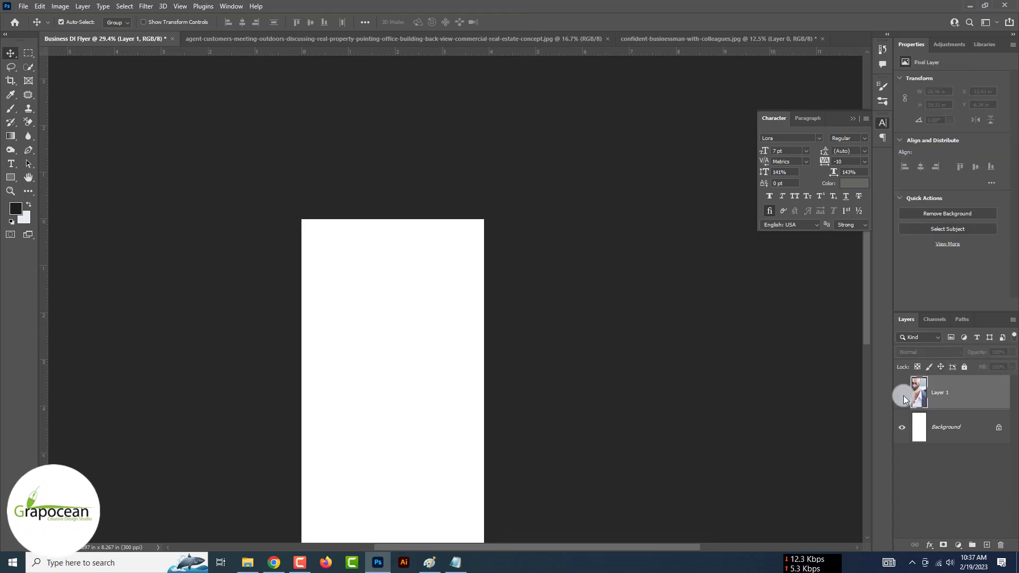
# Drag the building meeting photo into the flyer as Layer 2, scaled to about half.
pyautogui.click(670, 39)
pyautogui.click(454, 39)
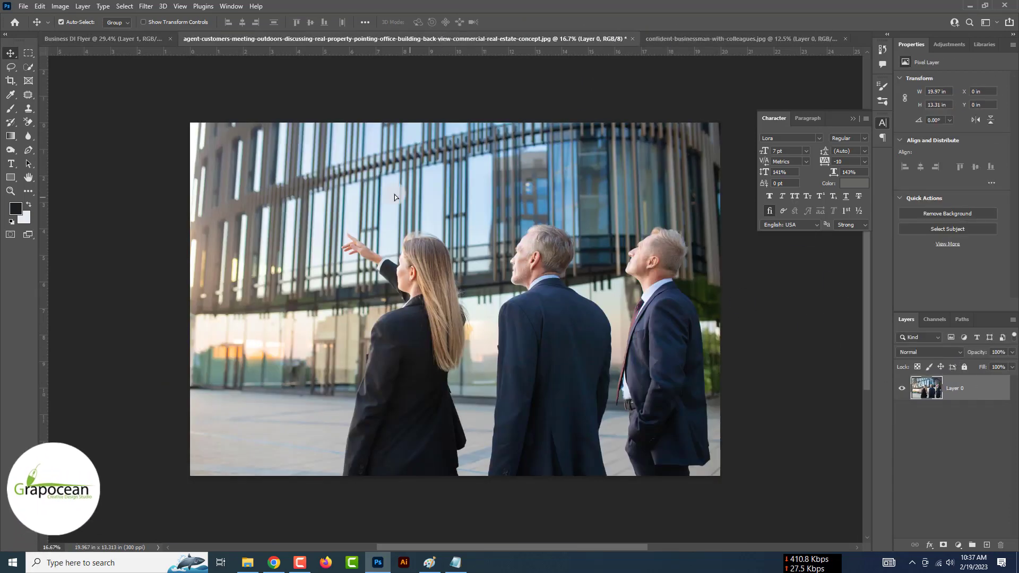
pyautogui.moveTo(394, 197); pyautogui.dragTo(452, 295)
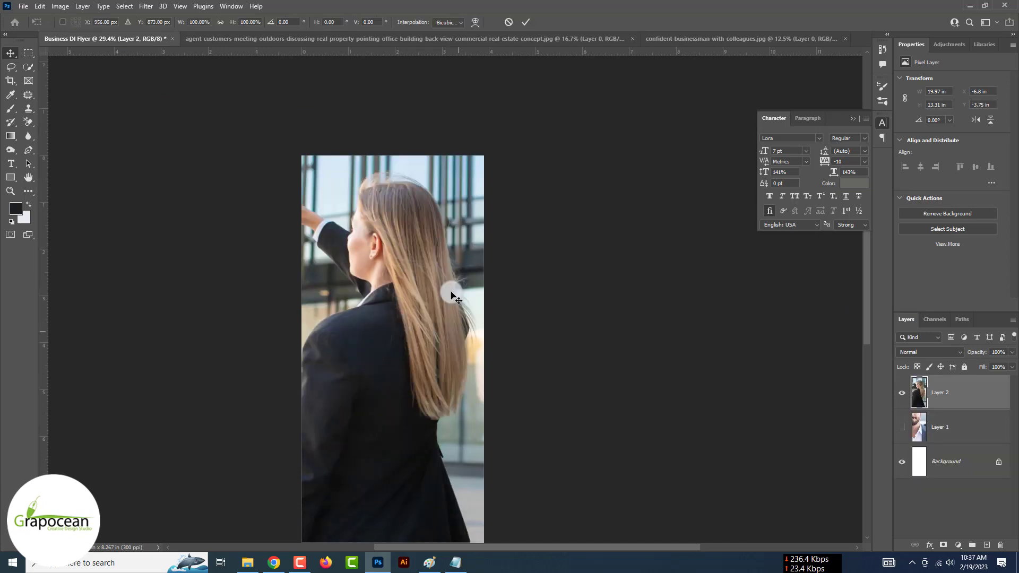
pyautogui.scroll(-3, 452, 295)
pyautogui.scroll(-3, 514, 346)
pyautogui.moveTo(566, 391)
pyautogui.mouseDown()
pyautogui.moveTo(449, 320)
pyautogui.moveTo(407, 313)
pyautogui.moveTo(447, 315)
pyautogui.moveTo(427, 308)
pyautogui.moveTo(478, 332)
pyautogui.moveTo(456, 324)
pyautogui.mouseUp()
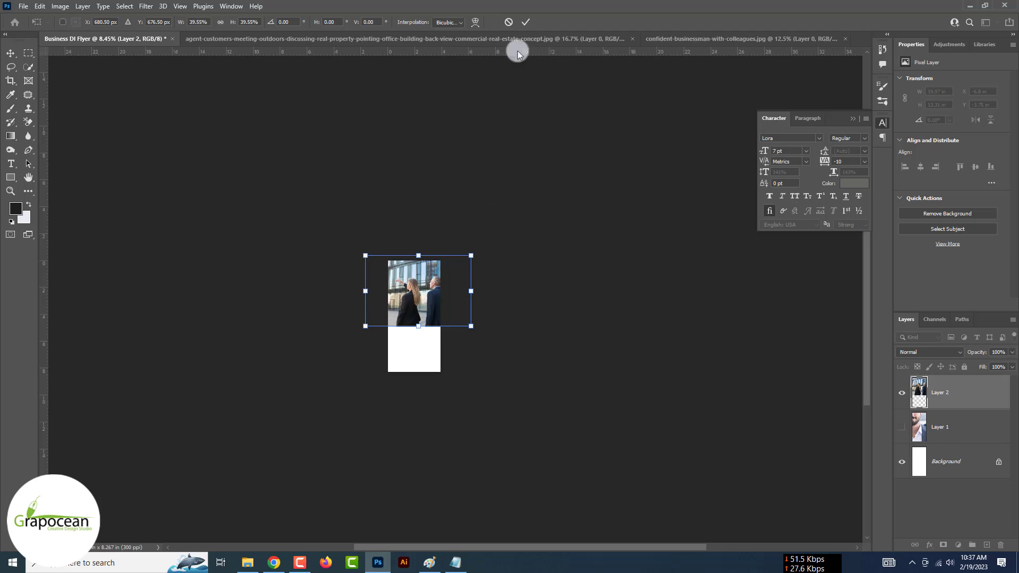
pyautogui.click(525, 21)
pyautogui.hotkey('ctrl', '+')
pyautogui.hotkey('ctrl', '+')
pyautogui.hotkey('ctrl', '+')
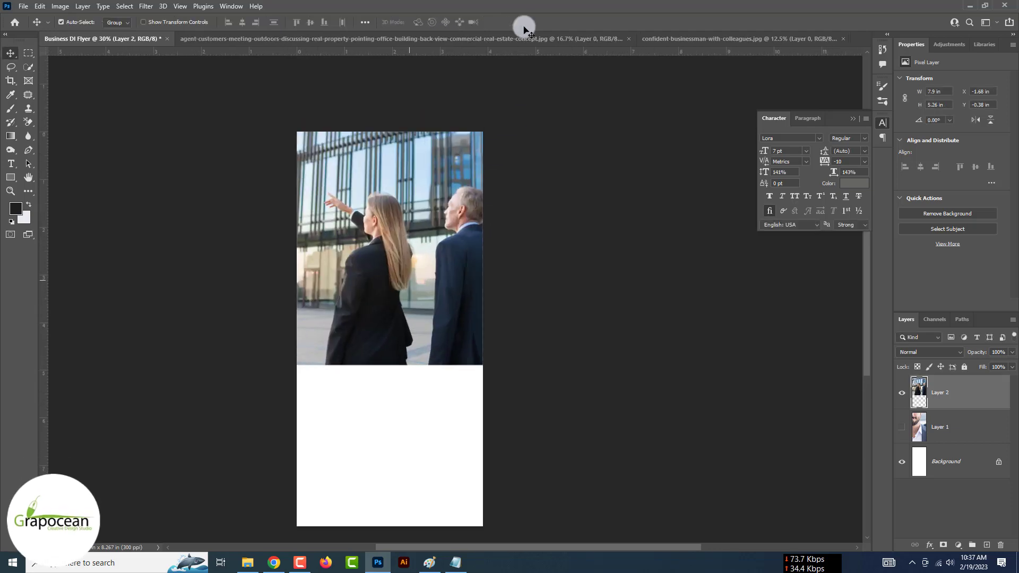
# Draw a tall rectangle along the flyer's left edge filled with red #e33120.
pyautogui.rightClick(11, 178)
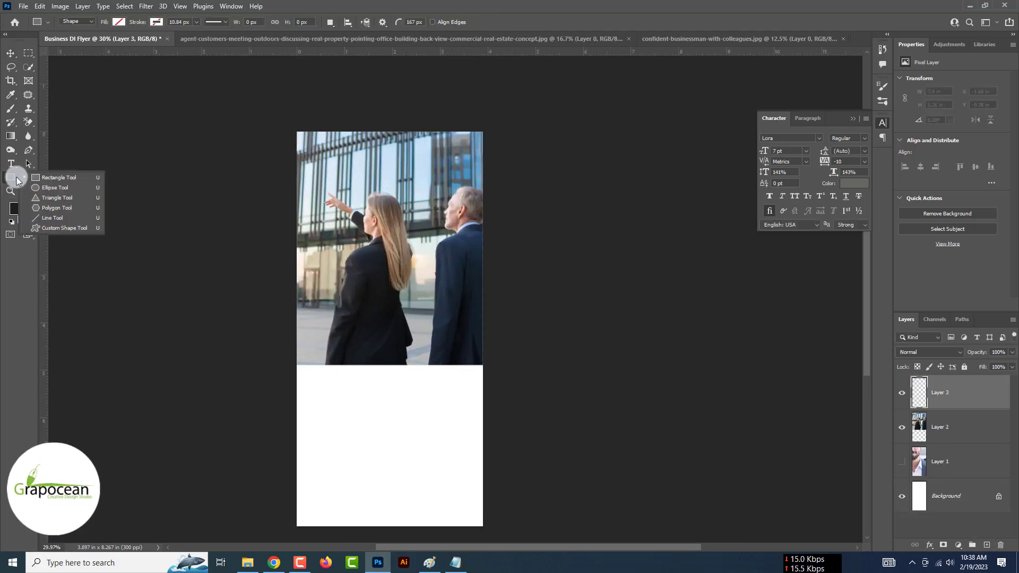
pyautogui.click(53, 178)
pyautogui.moveTo(360, 511); pyautogui.dragTo(359, 511)
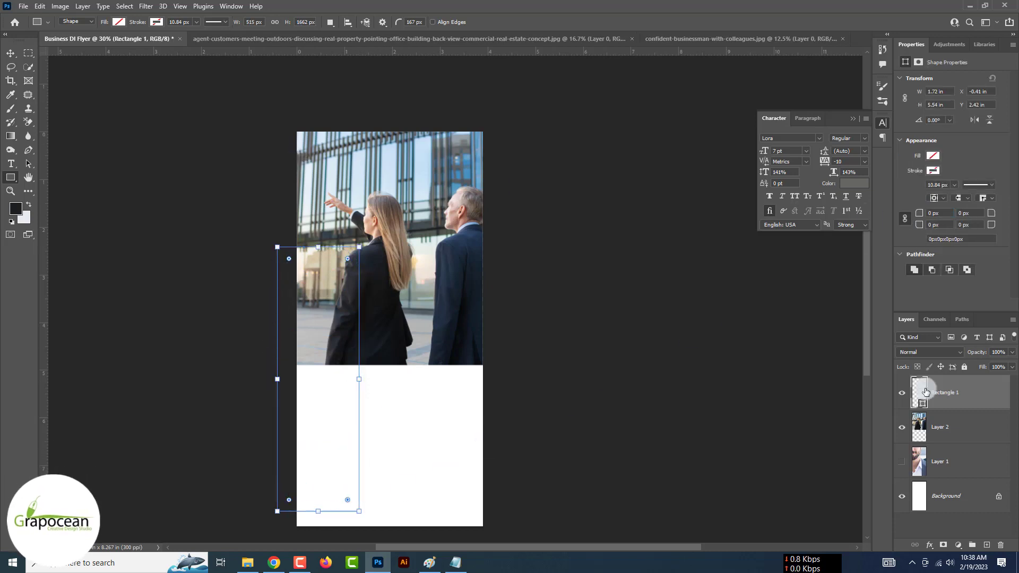
pyautogui.click(119, 22)
pyautogui.click(184, 42)
pyautogui.click(685, 212)
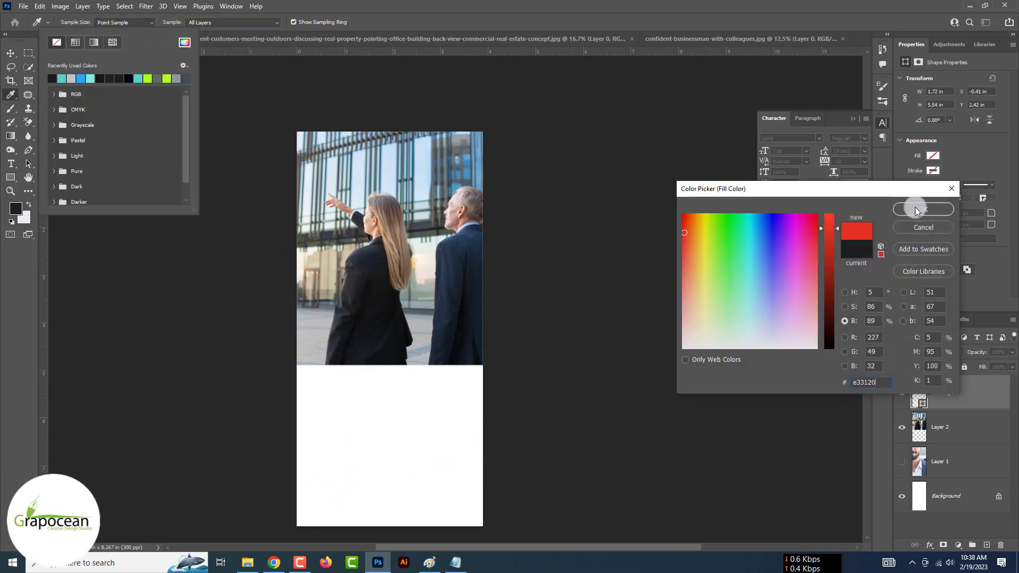
pyautogui.click(916, 206)
pyautogui.click(11, 53)
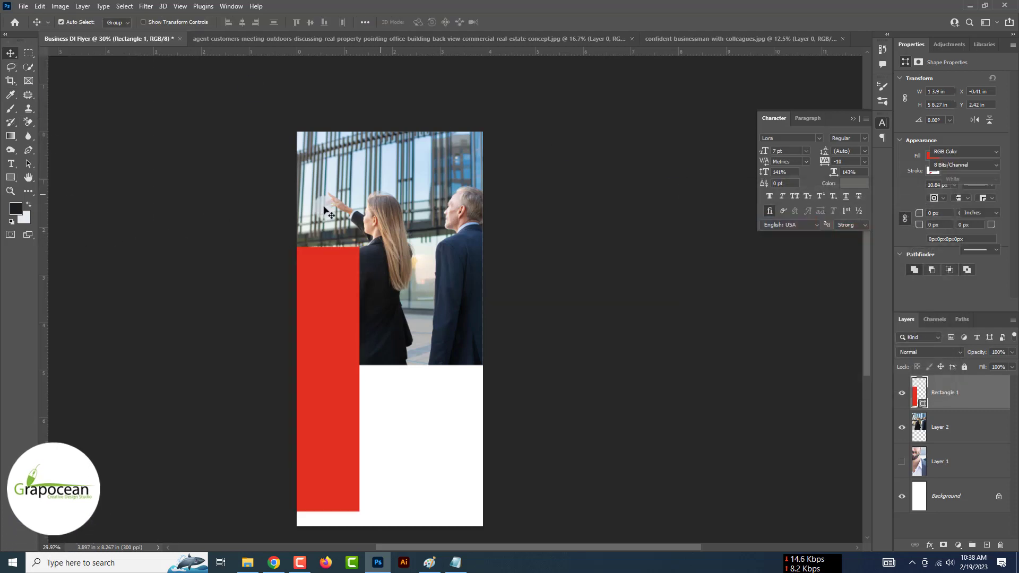
# Add a Levels adjustment layer above the building photo (Layer 2).
pyautogui.click(419, 297)
pyautogui.click(957, 544)
pyautogui.click(991, 400)
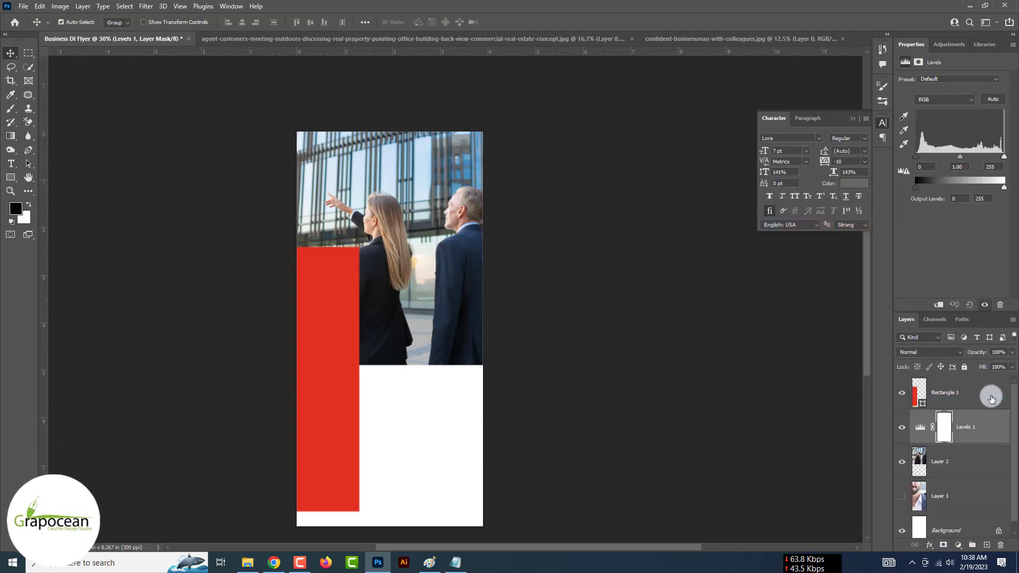
# Replace the Levels layer with a Black & White adjustment above Layer 2.
pyautogui.press('Delete')
pyautogui.click(972, 426)
pyautogui.click(958, 545)
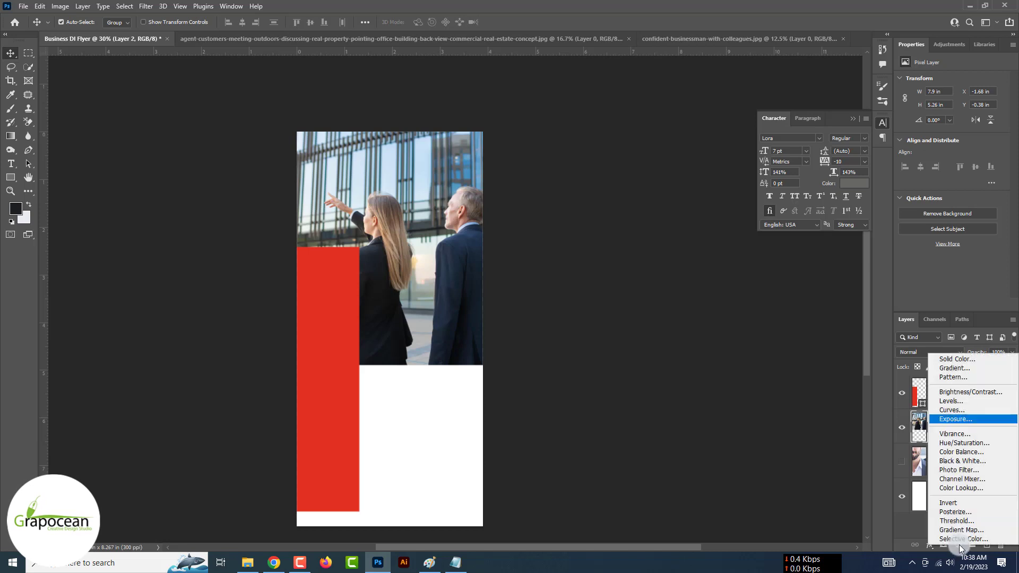
pyautogui.press('Down')
pyautogui.press('Down')
pyautogui.press('Down')
pyautogui.press('Down')
pyautogui.press('Down')
pyautogui.press('Down')
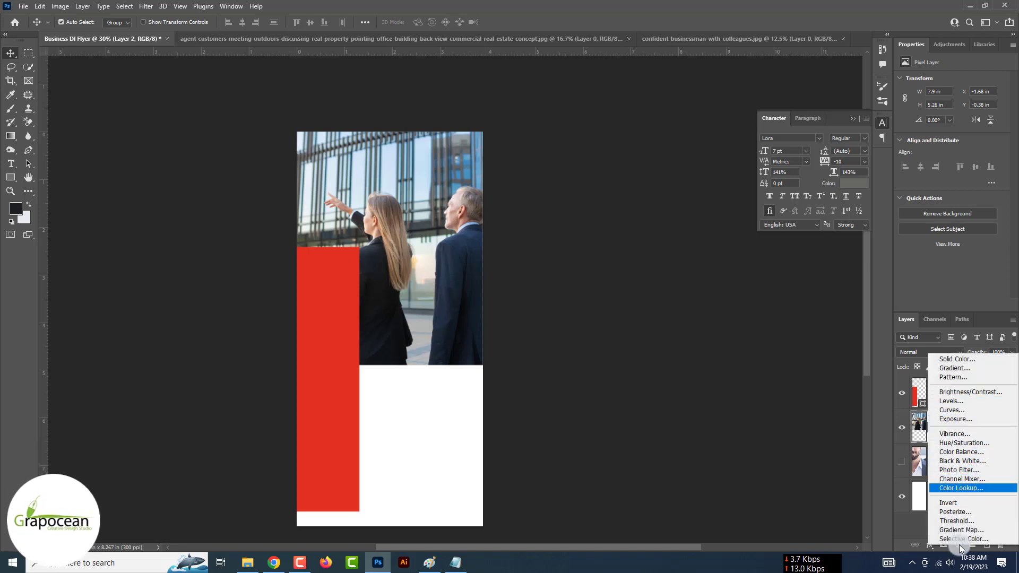
pyautogui.click(976, 460)
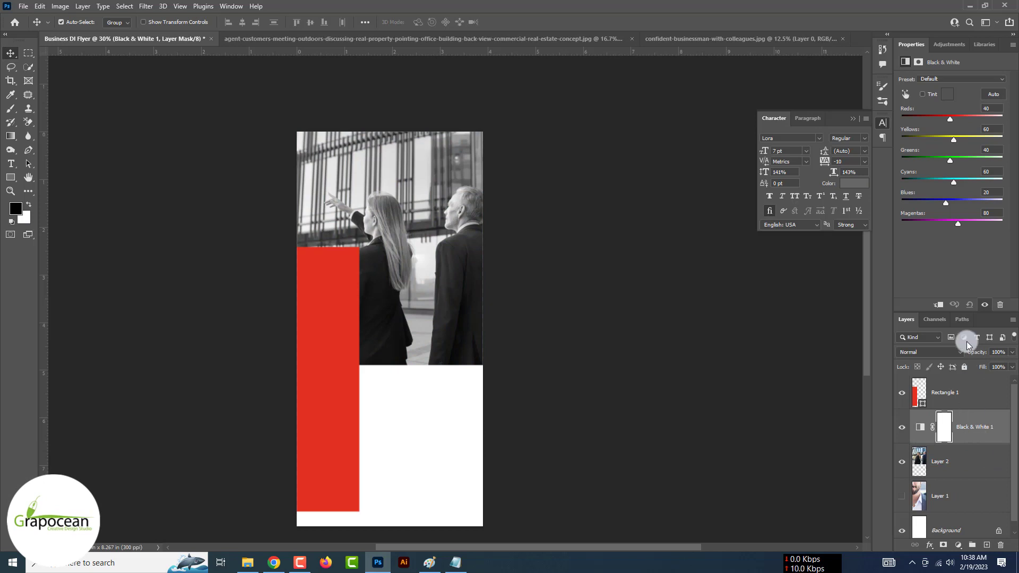
# Retune the Cyans, Yellows and Reds sliders, then move the red rectangle upward.
pyautogui.moveTo(953, 182)
pyautogui.mouseDown()
pyautogui.moveTo(936, 182)
pyautogui.moveTo(950, 186)
pyautogui.moveTo(948, 206)
pyautogui.mouseUp()
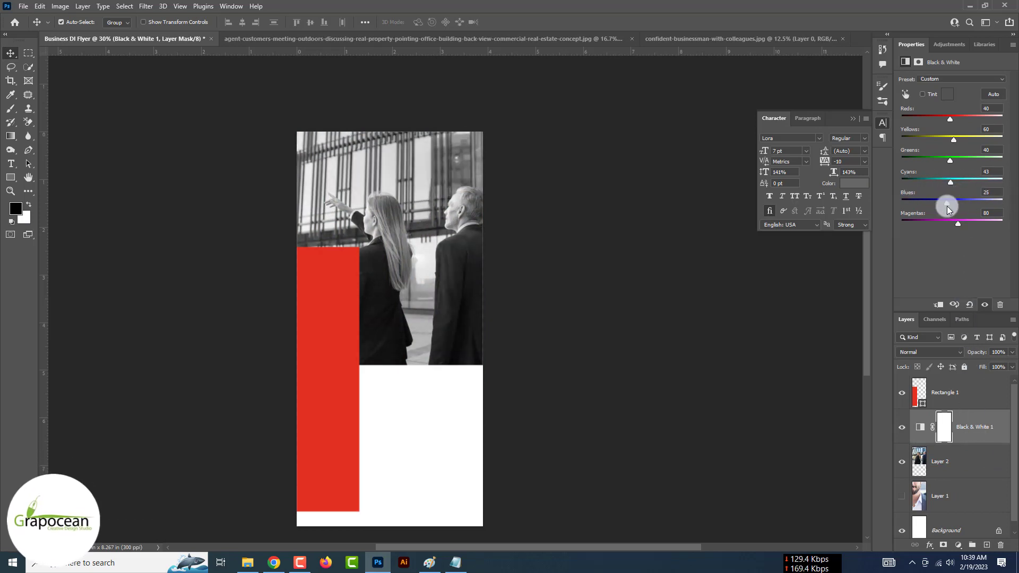
pyautogui.moveTo(953, 137)
pyautogui.mouseDown()
pyautogui.moveTo(930, 136)
pyautogui.moveTo(978, 116)
pyautogui.moveTo(943, 115)
pyautogui.moveTo(951, 117)
pyautogui.moveTo(944, 139)
pyautogui.mouseUp()
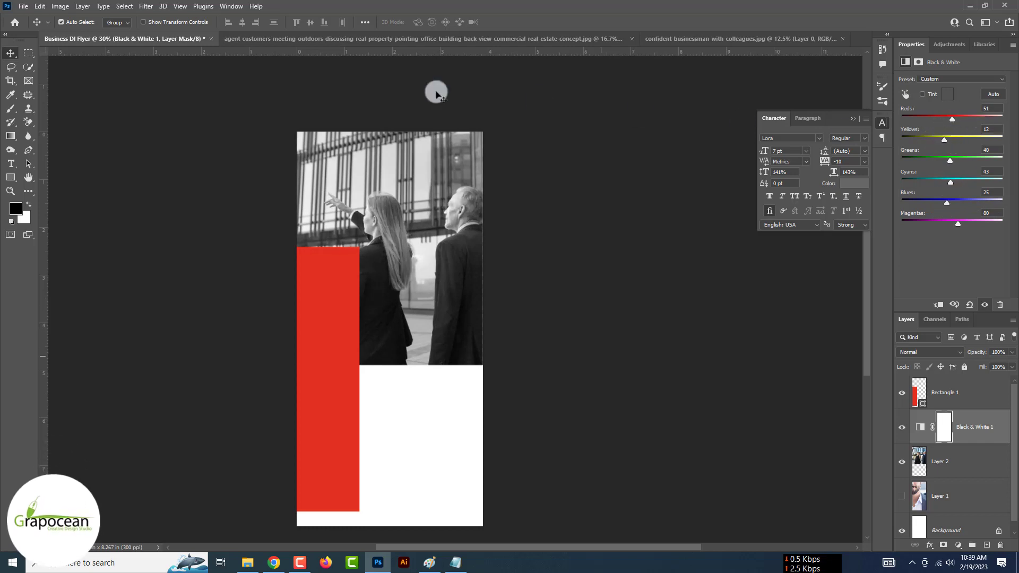
pyautogui.scroll(3, 324, 290)
pyautogui.moveTo(350, 319); pyautogui.dragTo(369, 276)
# Rotate the red rectangle with Free Transform and commit it.
pyautogui.hotkey('ctrl', 't')
pyautogui.moveTo(426, 166)
pyautogui.mouseDown()
pyautogui.moveTo(510, 261)
pyautogui.moveTo(515, 331)
pyautogui.moveTo(474, 365)
pyautogui.moveTo(475, 455)
pyautogui.mouseUp()
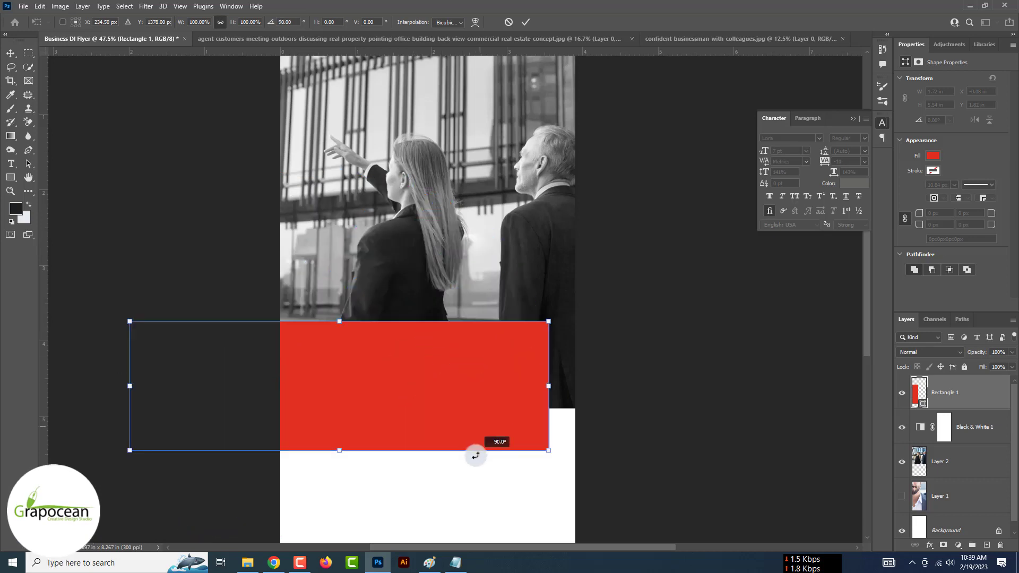
pyautogui.click(10, 55)
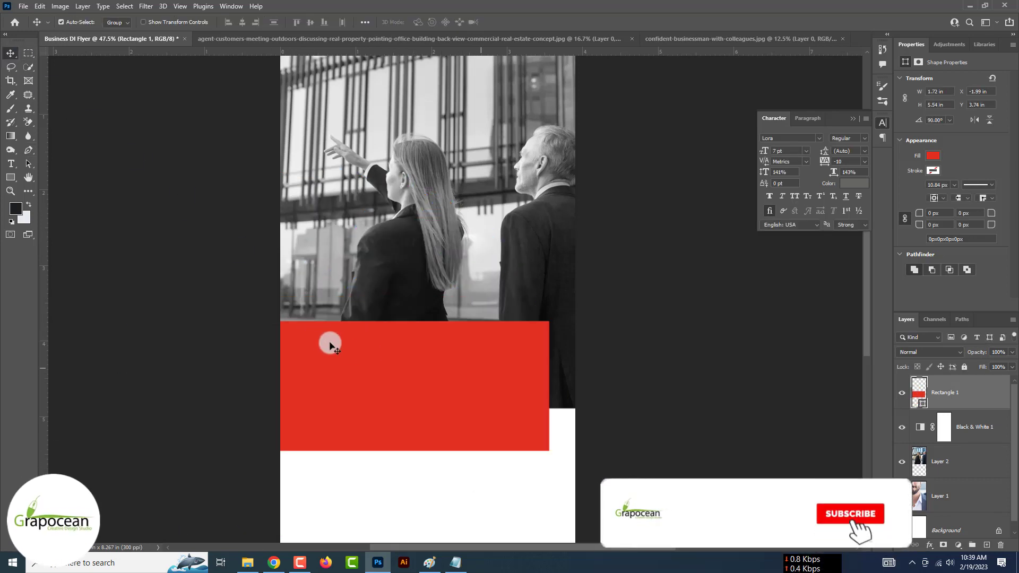
# Skew the red rectangle about −45° into a diagonal band and nudge it down-left.
pyautogui.hotkey('ctrl', 't')
pyautogui.moveTo(549, 457)
pyautogui.mouseDown()
pyautogui.moveTo(530, 316)
pyautogui.moveTo(413, 349)
pyautogui.mouseUp()
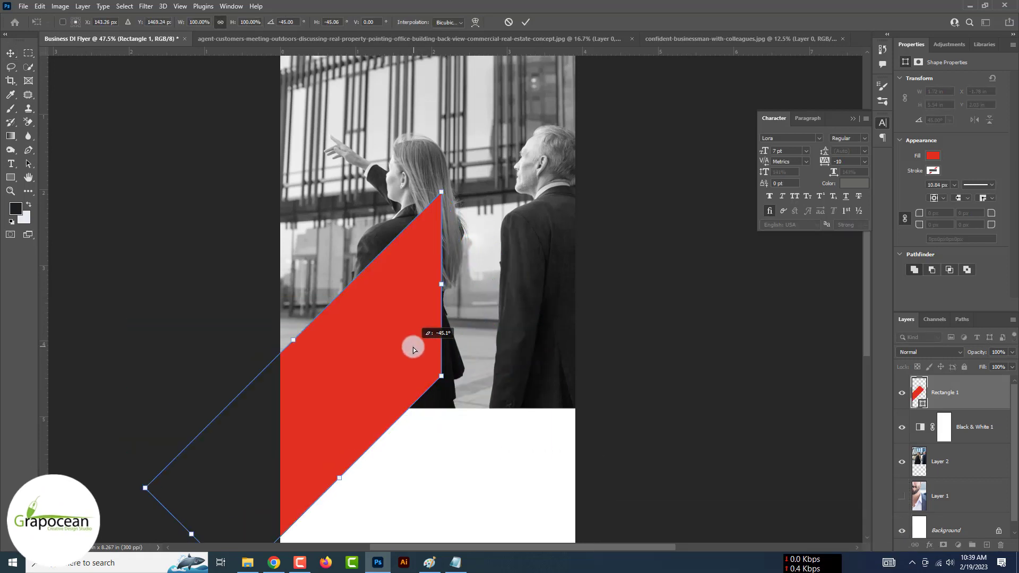
pyautogui.click(525, 22)
pyautogui.hotkey('ctrl', '-')
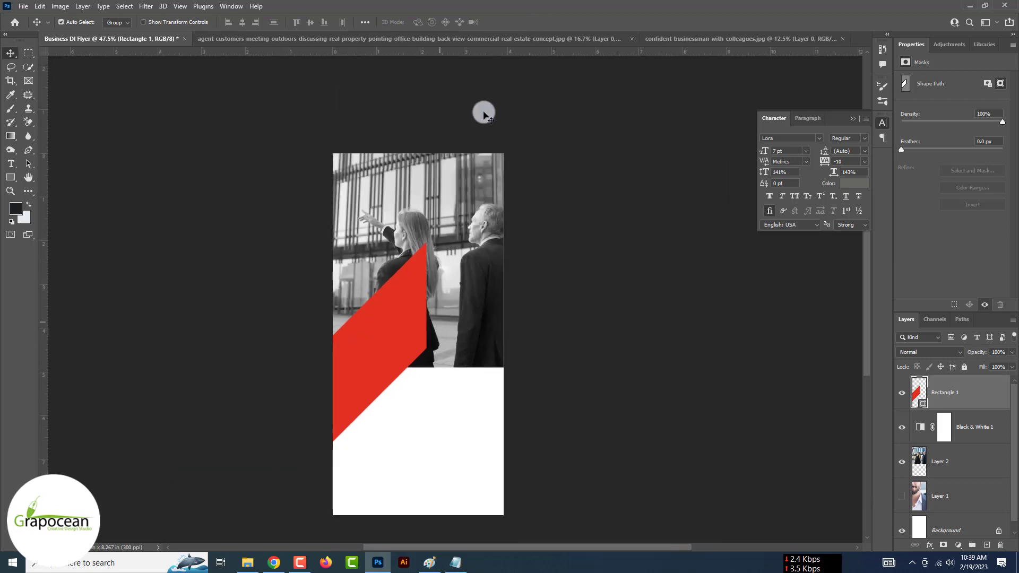
pyautogui.moveTo(397, 322); pyautogui.dragTo(388, 341)
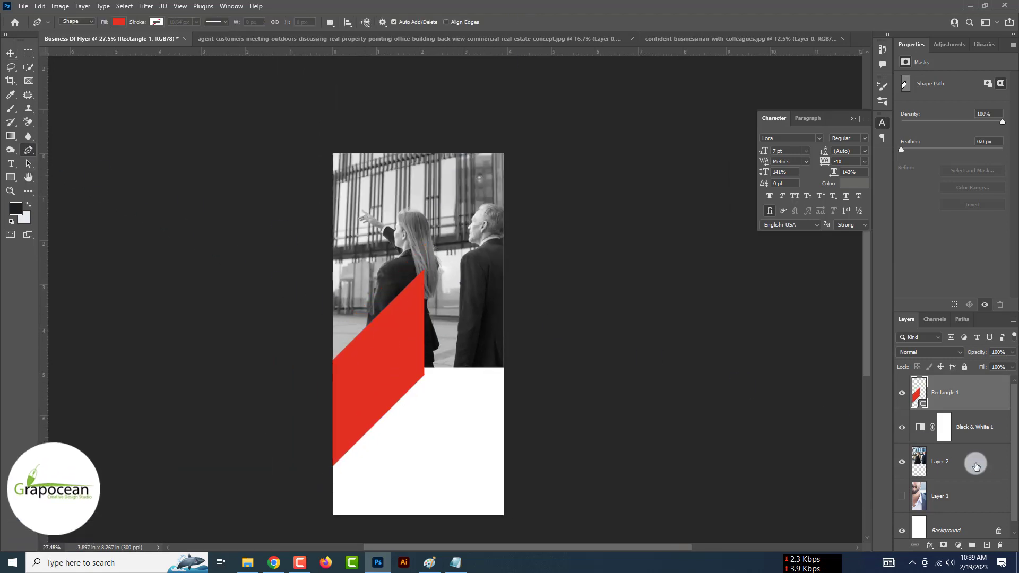
# Place the first corner points of a new slanted shape above Layer 1.
pyautogui.click(971, 504)
pyautogui.click(964, 543)
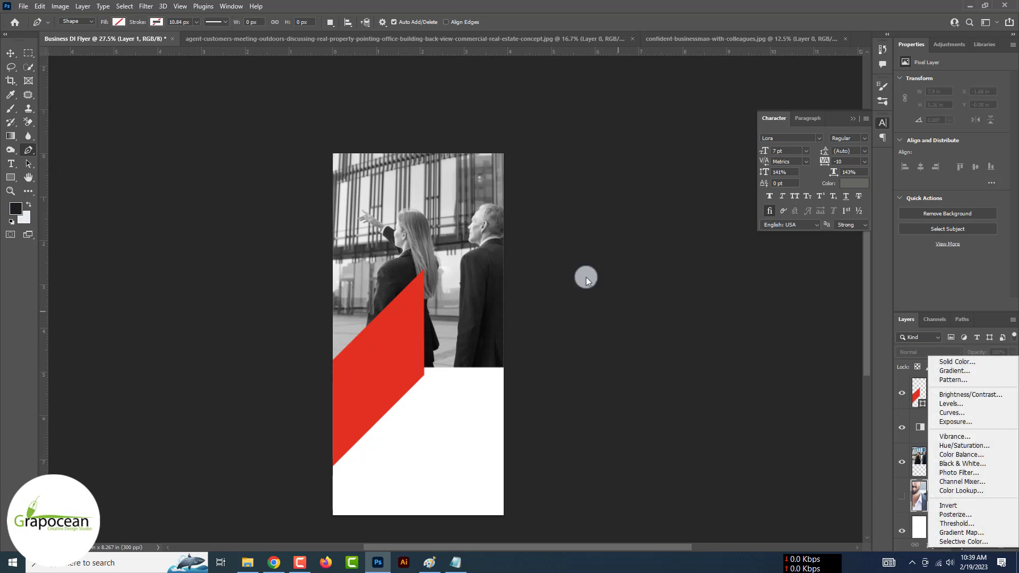
pyautogui.click(517, 229)
pyautogui.click(515, 237)
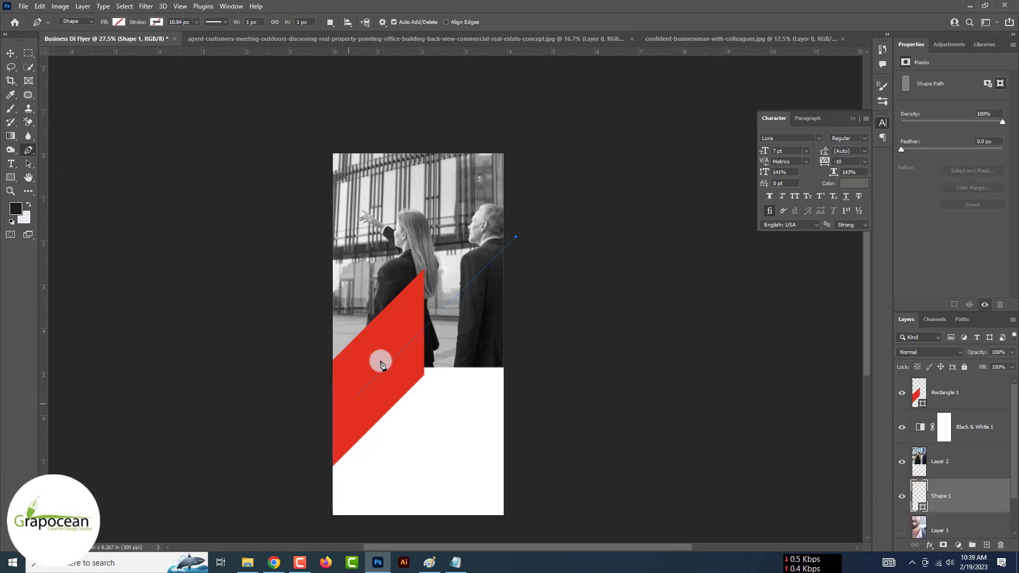
pyautogui.click(318, 84)
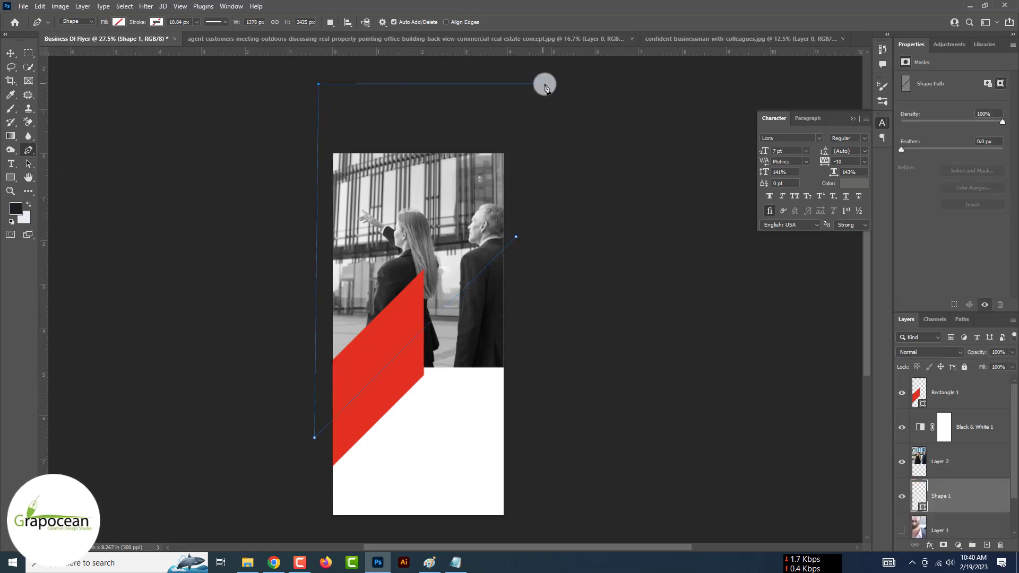
pyautogui.click(515, 238)
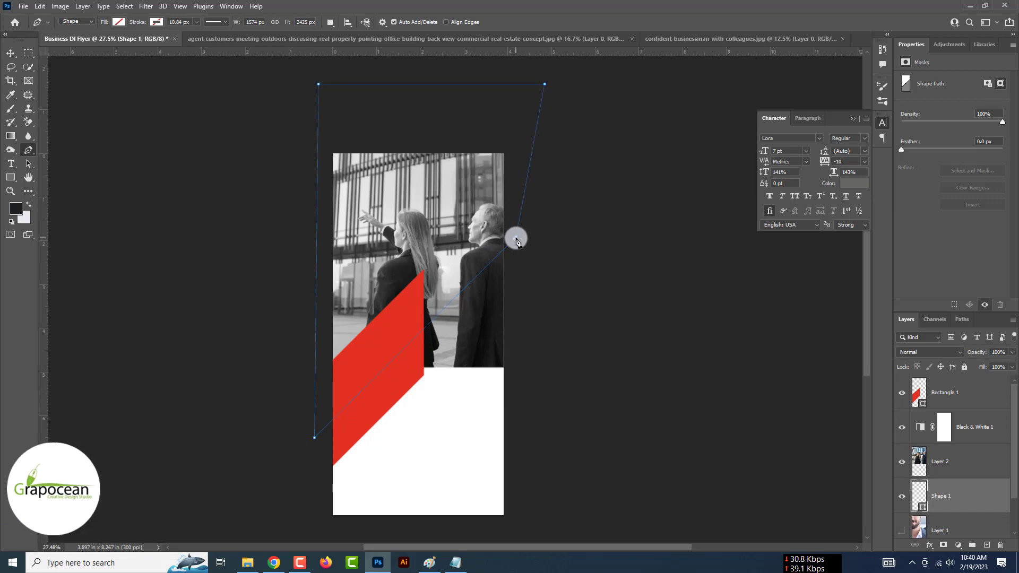
pyautogui.click(119, 22)
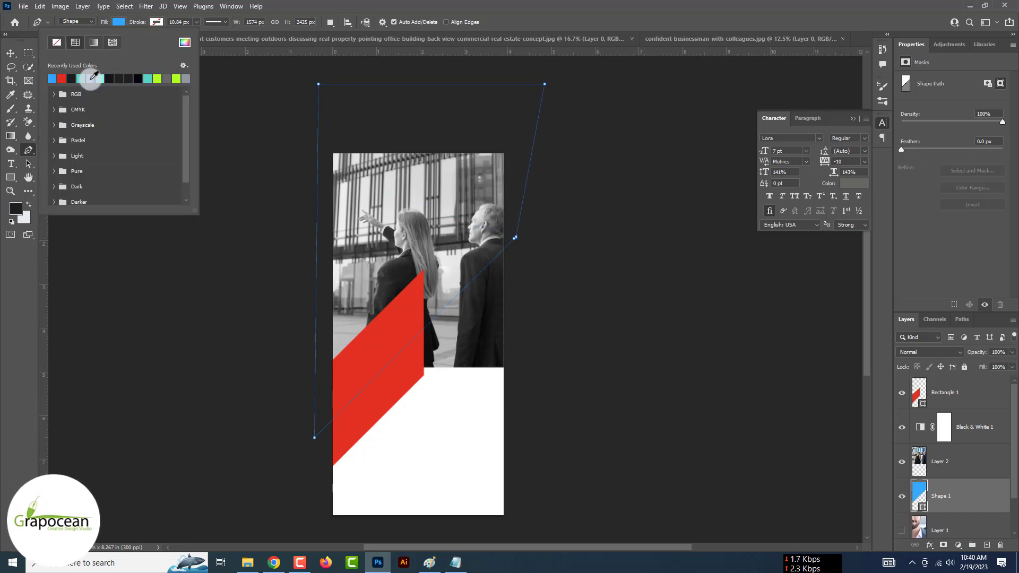
pyautogui.click(46, 417)
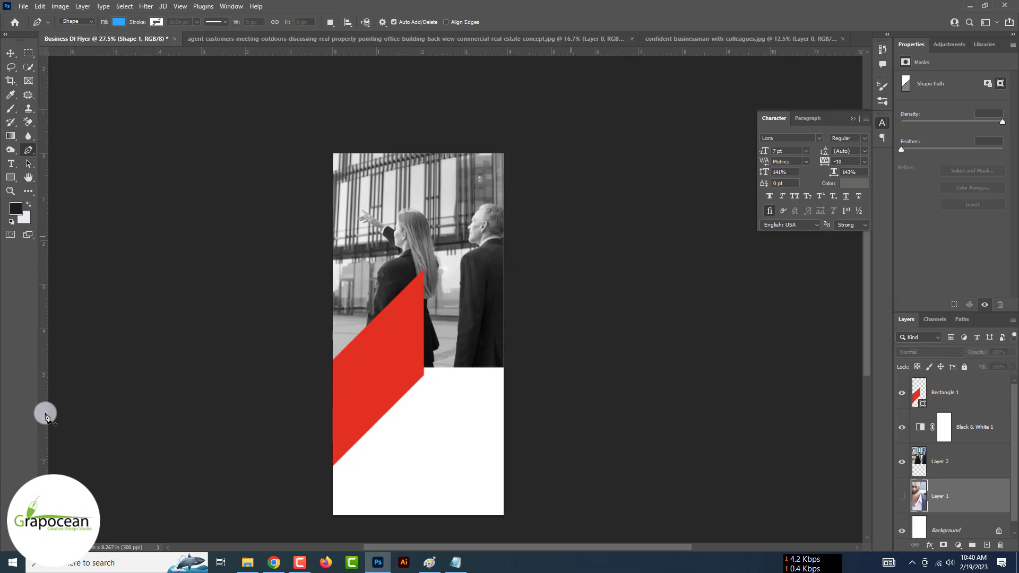
pyautogui.hotkey('ctrl', 'shift', 'z')
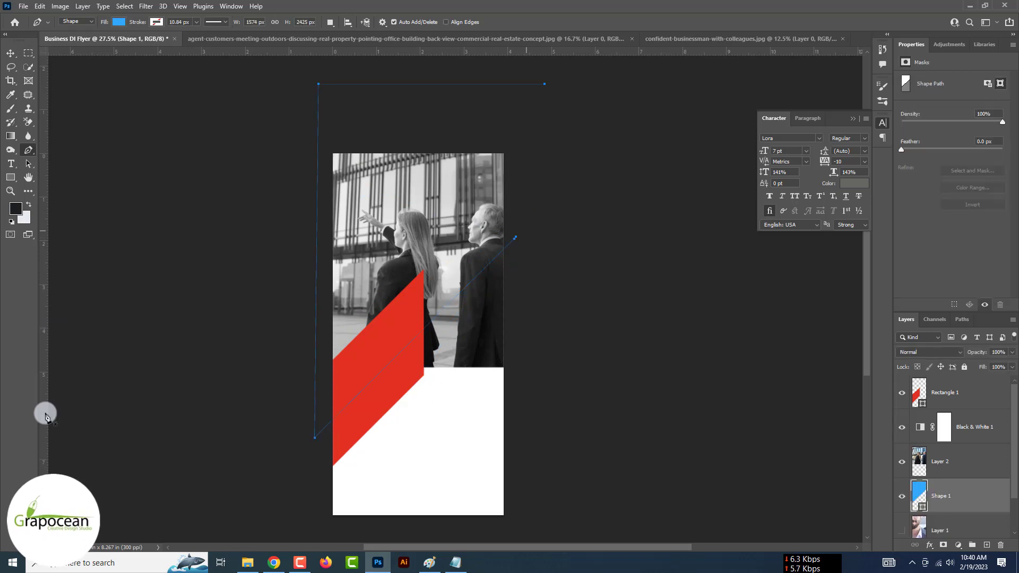
# Add the shape's top-right corner and give it a teal fill.
pyautogui.hotkey('ctrl', '+')
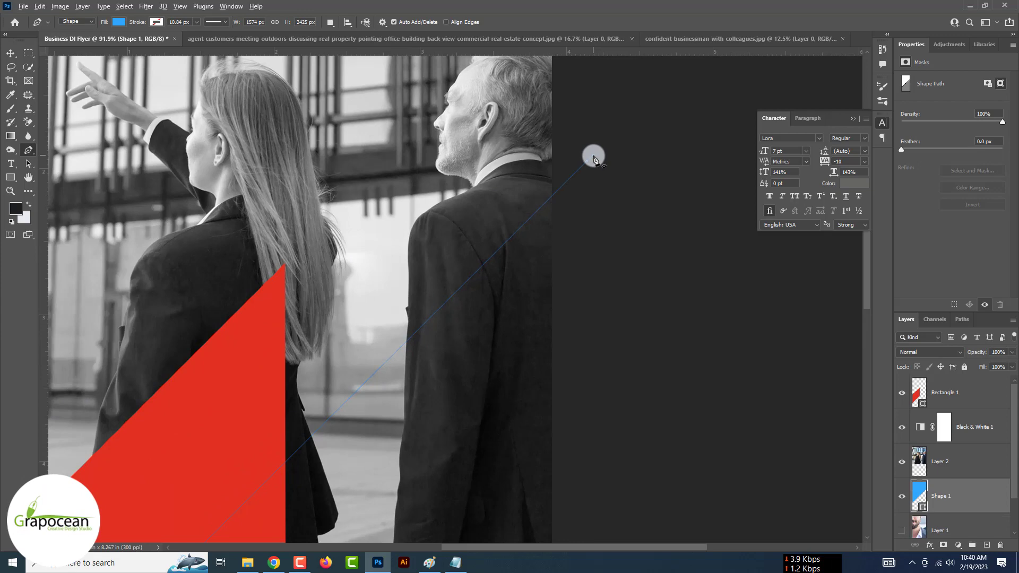
pyautogui.scroll(-3, 591, 159)
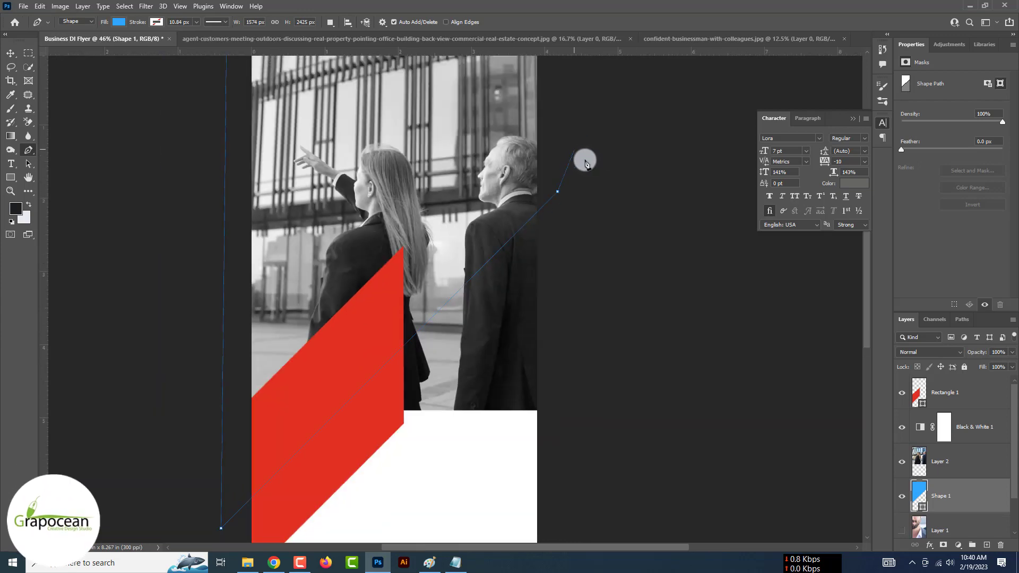
pyautogui.scroll(5, 585, 164)
pyautogui.click(602, 243)
pyautogui.scroll(1, 597, 281)
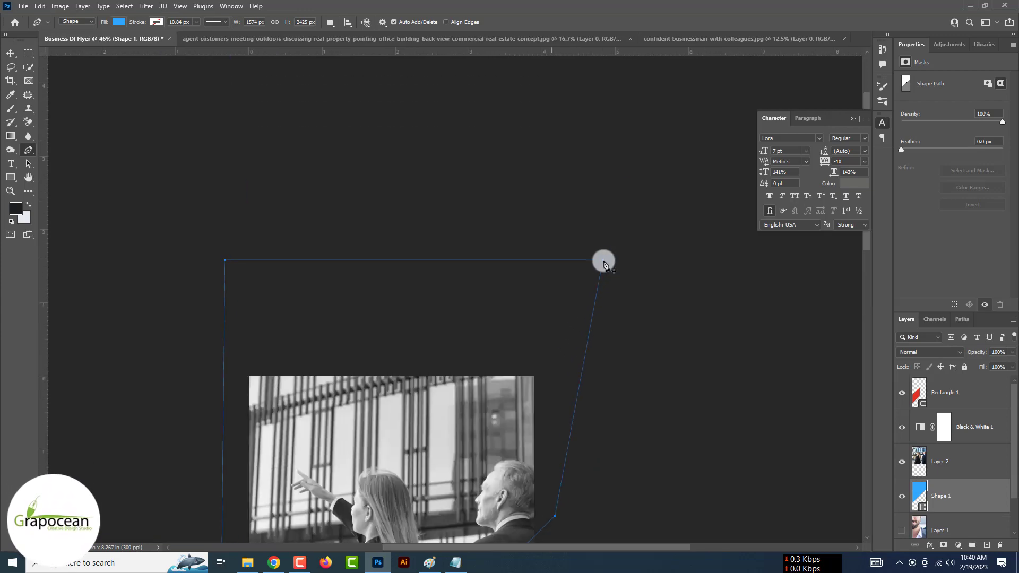
pyautogui.click(117, 22)
pyautogui.click(81, 79)
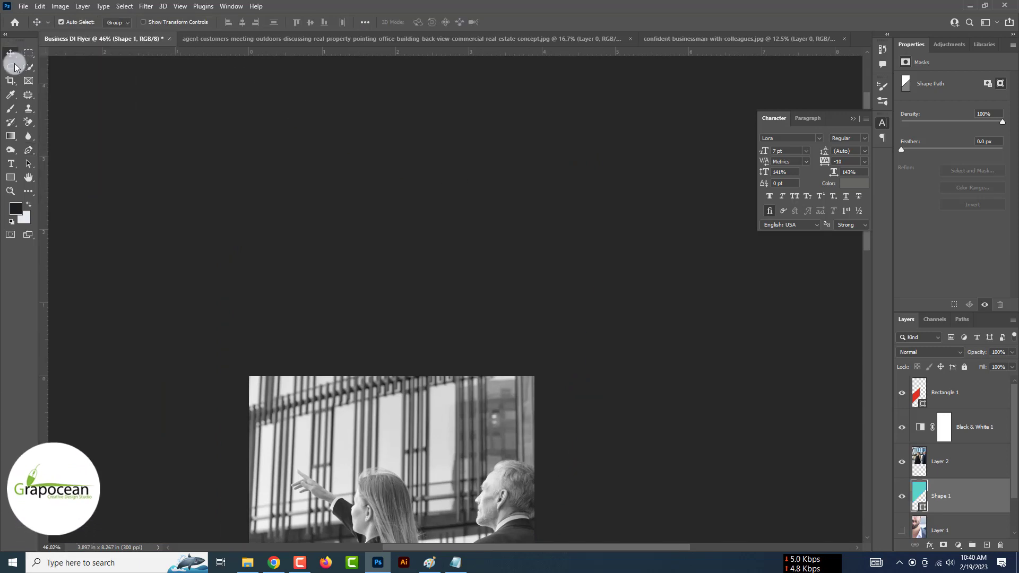
# Clip the building photo (Layer 2) to the new diagonal shape.
pyautogui.press('v')
pyautogui.hotkey('ctrl', '0')
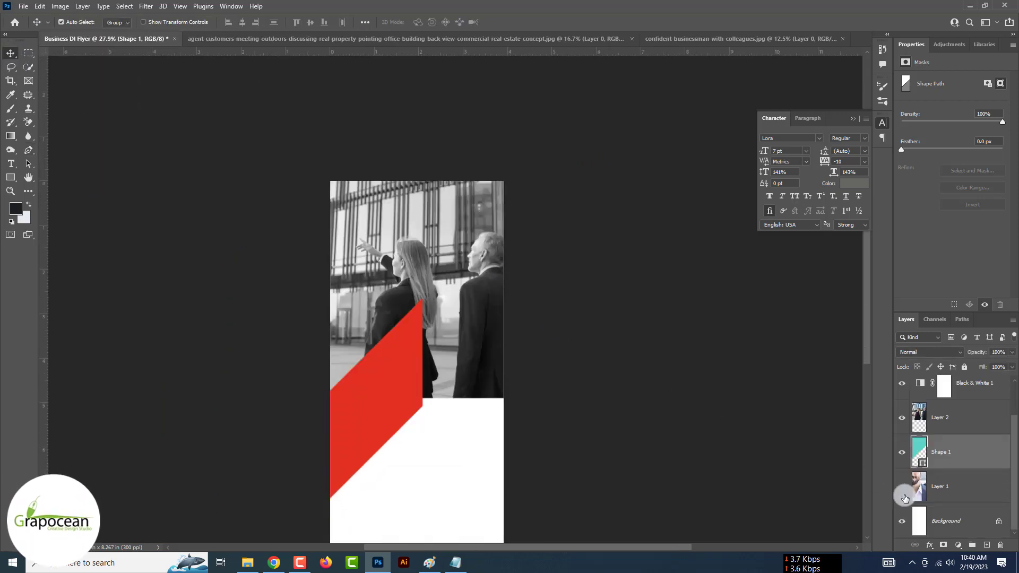
pyautogui.scroll(-1, 904, 496)
pyautogui.click(952, 424)
pyautogui.keyDown('alt'); pyautogui.click(967, 433); pyautogui.keyUp('alt')
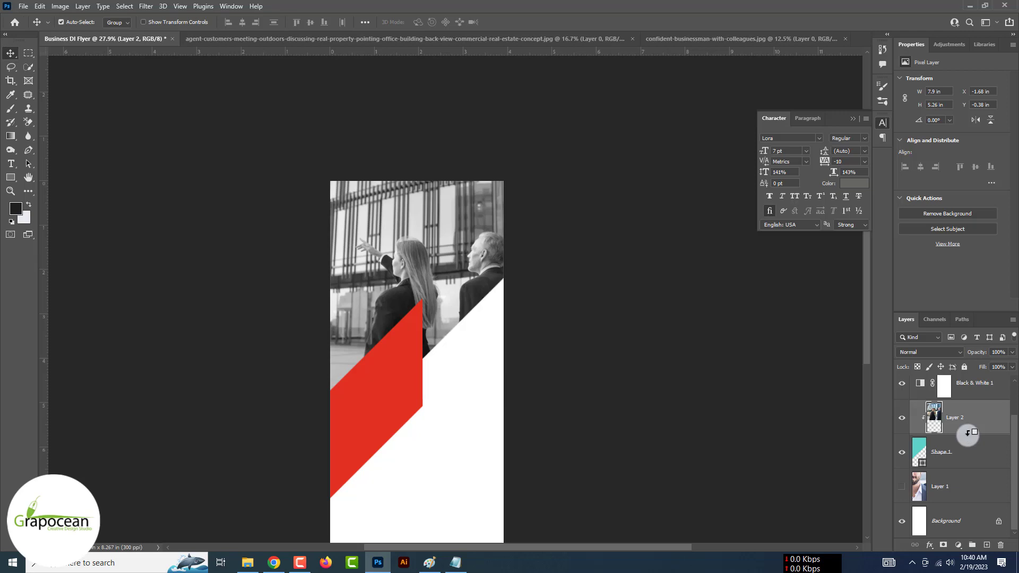
pyautogui.hotkey('ctrl', '-')
pyautogui.hotkey('ctrl', '-')
pyautogui.scroll(1, 994, 450)
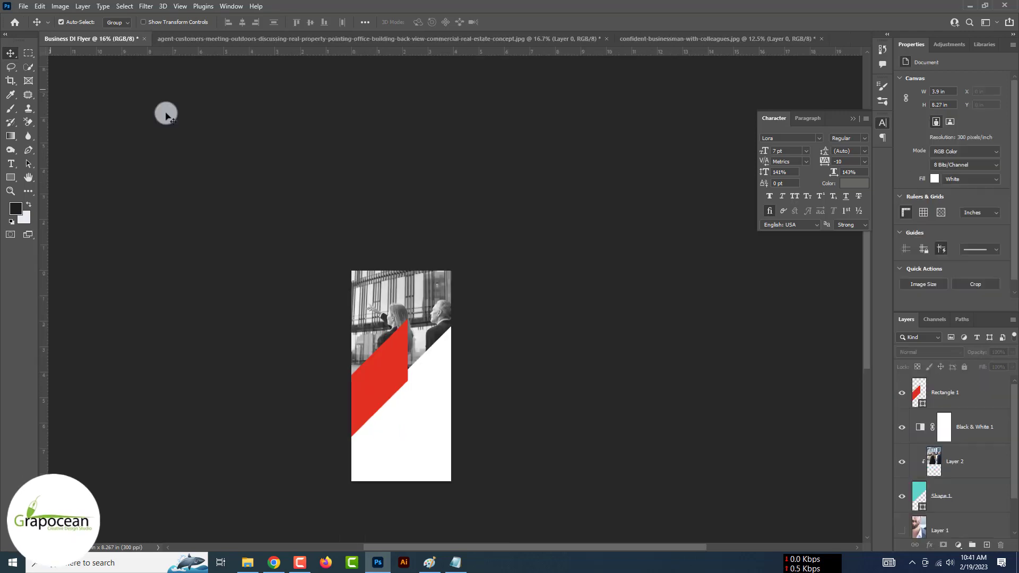
pyautogui.click(955, 390)
# Make the red band more transparent and draw a tall thin rectangle over the photo.
pyautogui.moveTo(1003, 366); pyautogui.dragTo(999, 367)
pyautogui.click(11, 178)
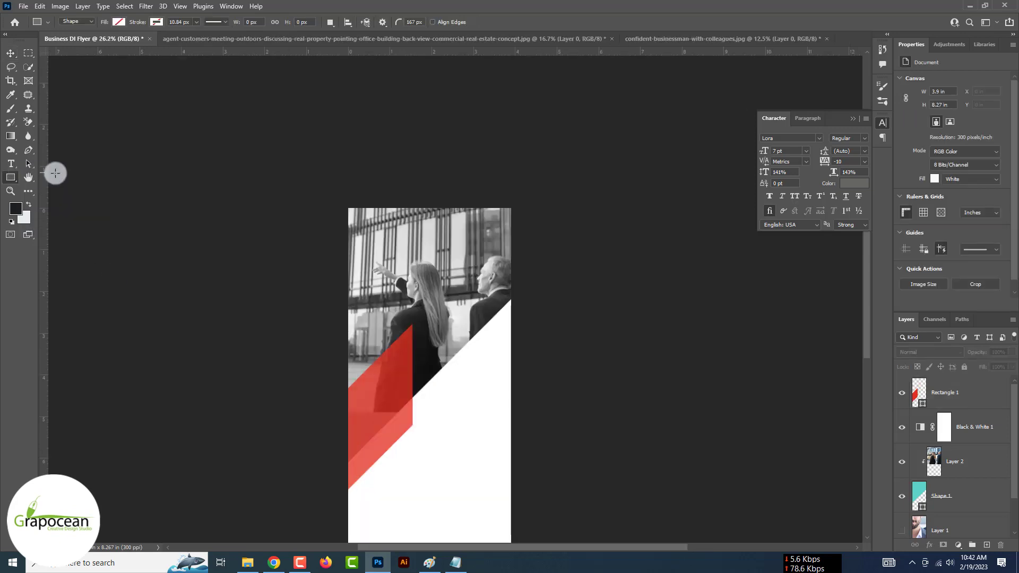
pyautogui.hotkey('ctrl', 'shift', 'alt', 'n')
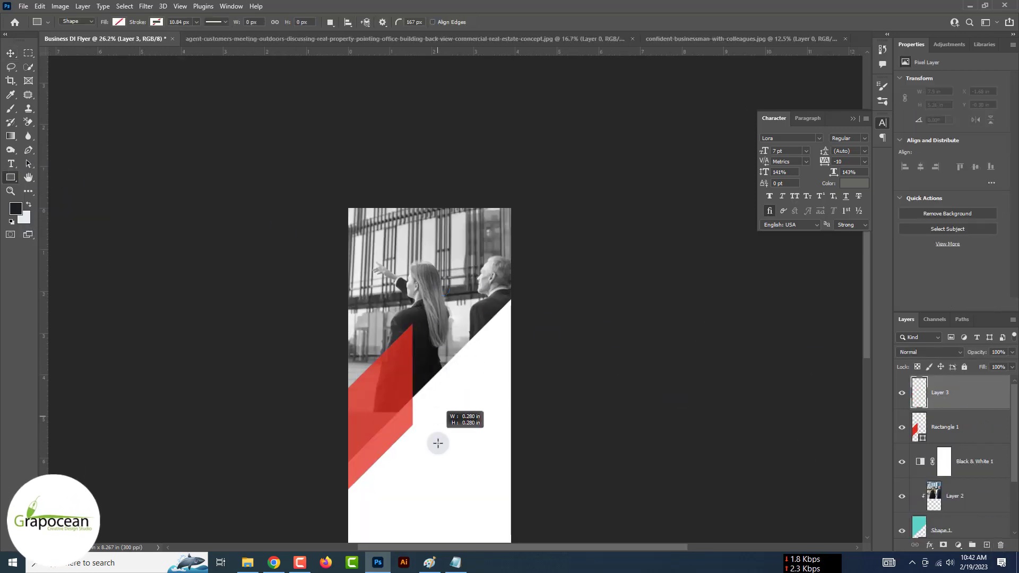
pyautogui.moveTo(469, 465); pyautogui.dragTo(469, 465)
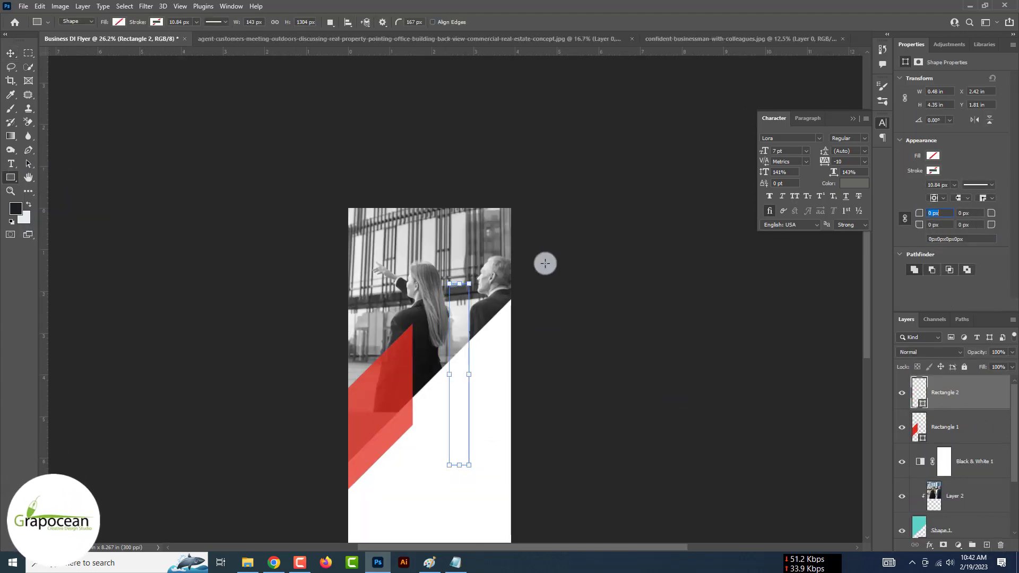
# Give the thin rectangle a white 4.68 px outline with no fill.
pyautogui.click(156, 23)
pyautogui.click(221, 41)
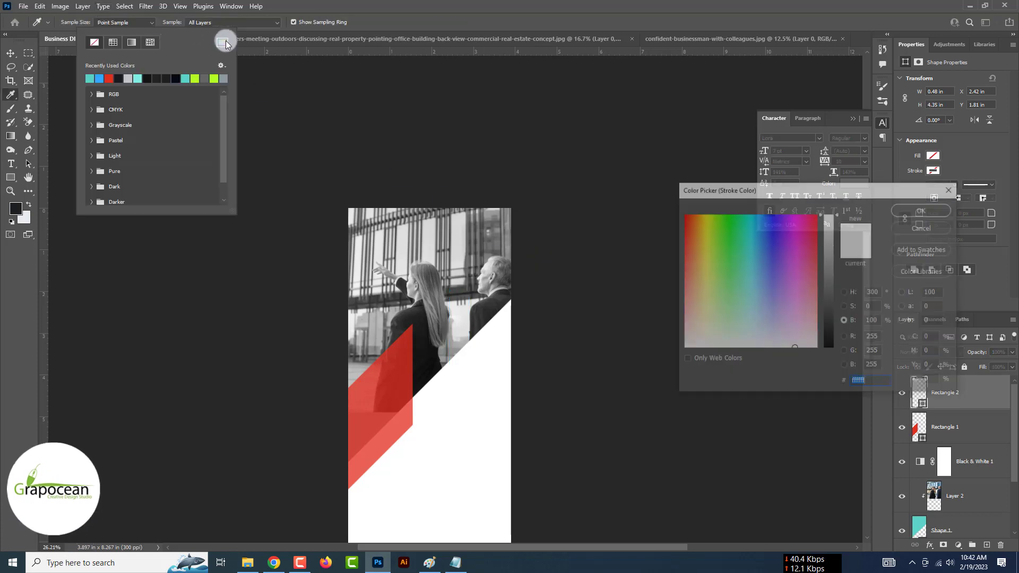
pyautogui.click(913, 210)
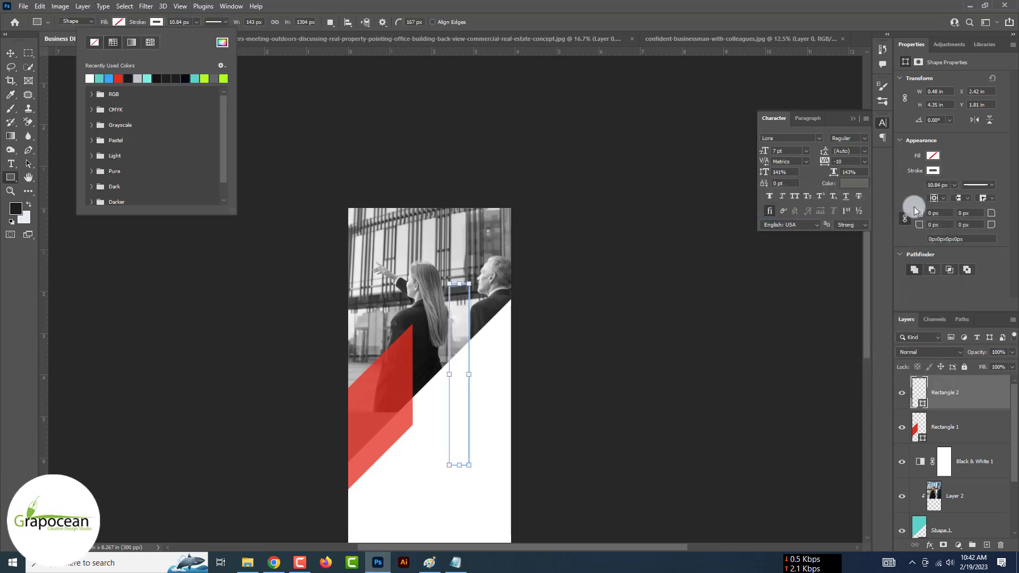
pyautogui.click(197, 24)
pyautogui.moveTo(198, 32); pyautogui.dragTo(189, 32)
pyautogui.click(11, 54)
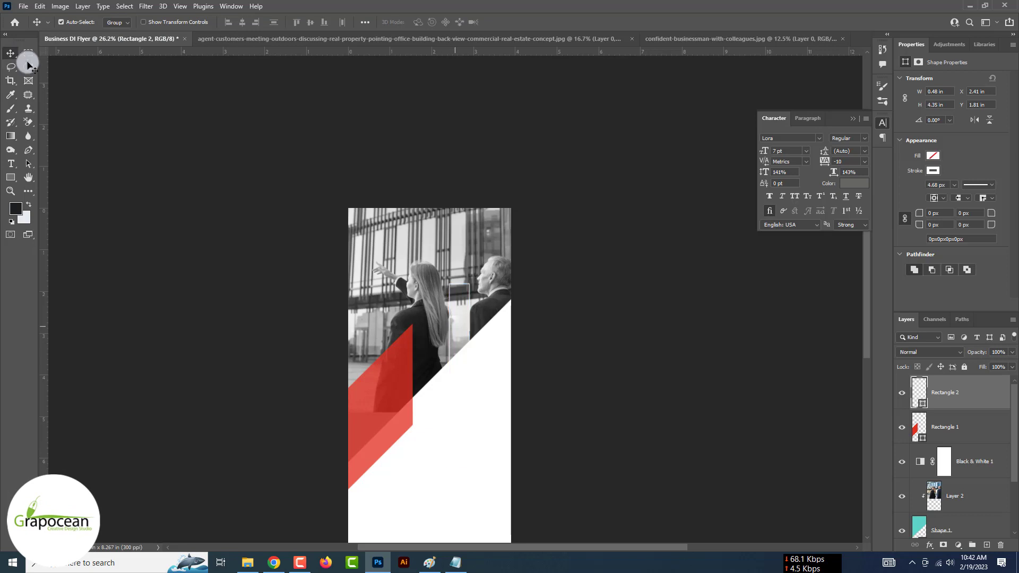
# Rotate the white-outlined rectangle 45° along the photo's diagonal edge.
pyautogui.hotkey('ctrl', 't')
pyautogui.scroll(3, 459, 365)
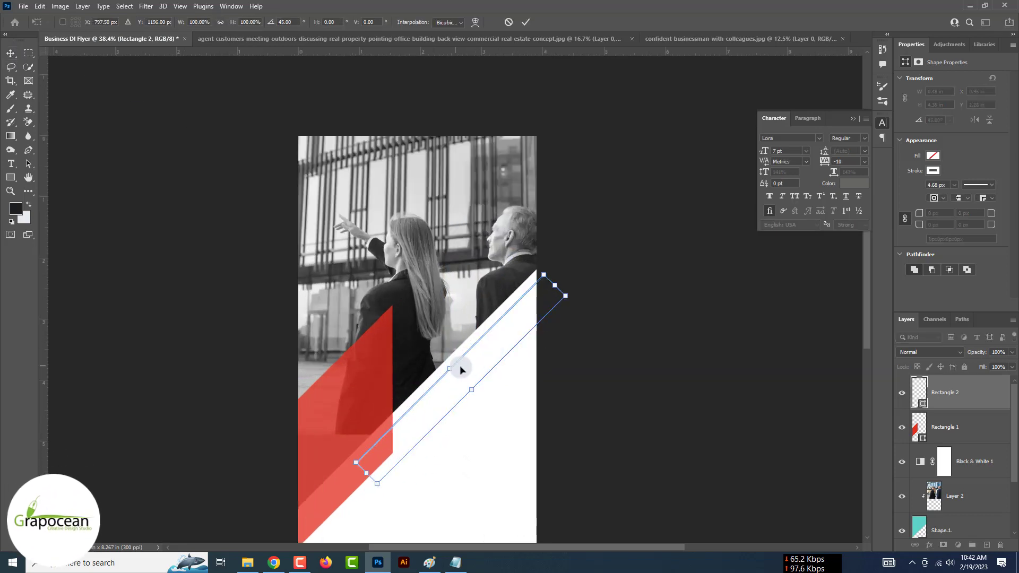
pyautogui.moveTo(459, 370)
pyautogui.mouseDown()
pyautogui.moveTo(431, 326)
pyautogui.moveTo(461, 307)
pyautogui.mouseUp()
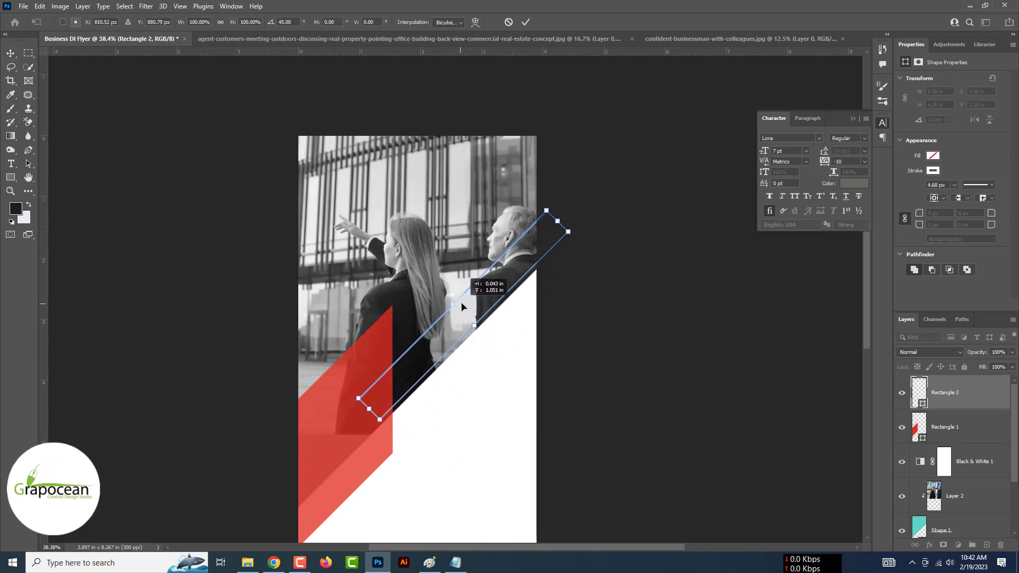
pyautogui.click(604, 259)
pyautogui.scroll(-3, 610, 318)
pyautogui.scroll(2, 484, 319)
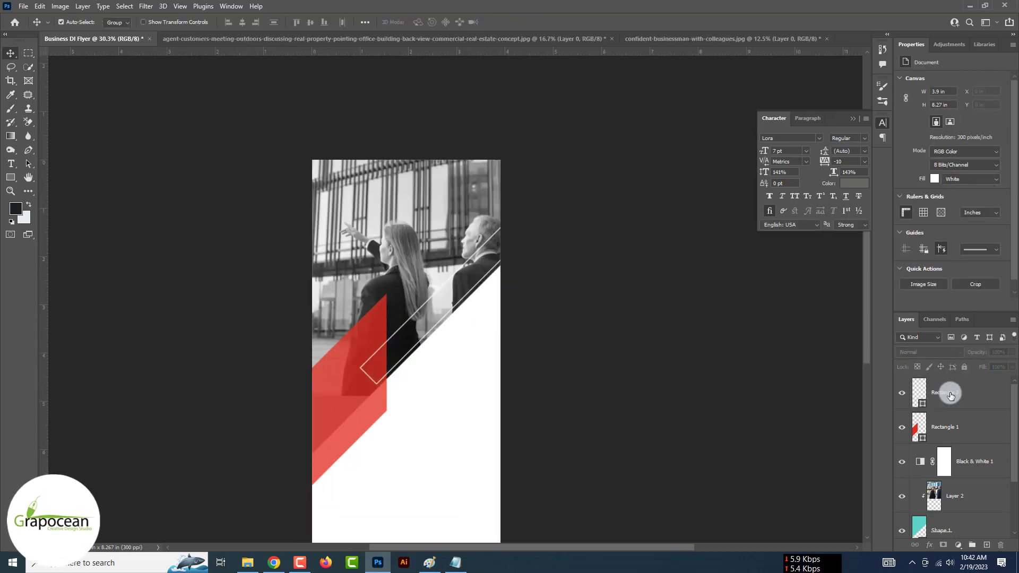
# Slide the outline down-left across the red band and remove one corner point.
pyautogui.click(949, 395)
pyautogui.hotkey('ctrl', 't')
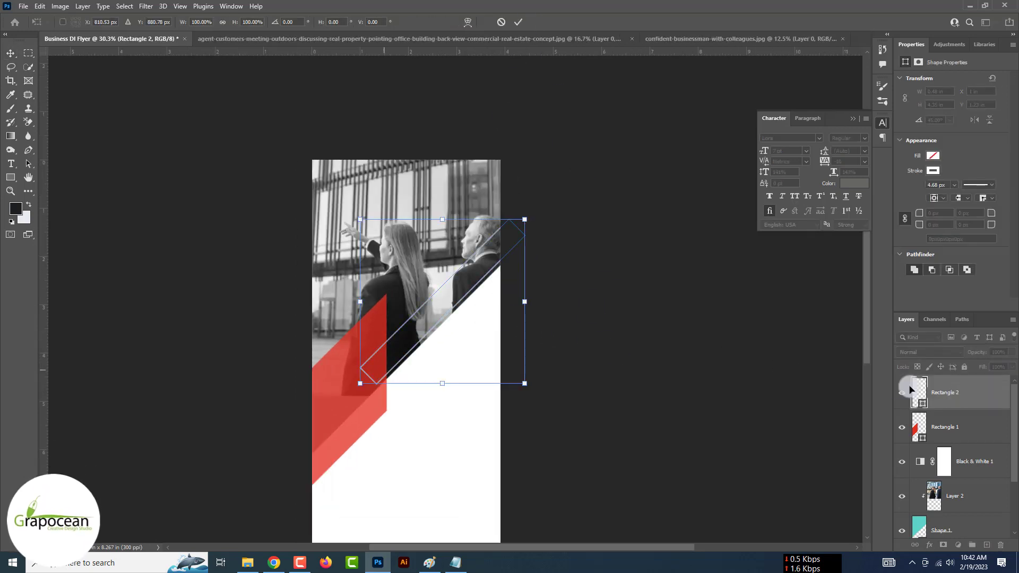
pyautogui.moveTo(468, 319); pyautogui.dragTo(349, 402)
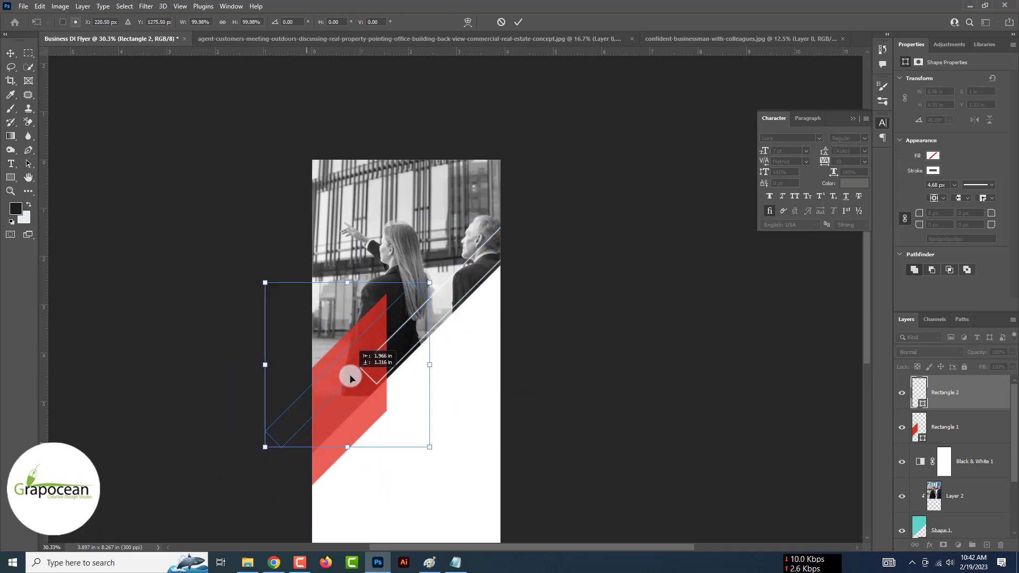
pyautogui.click(518, 22)
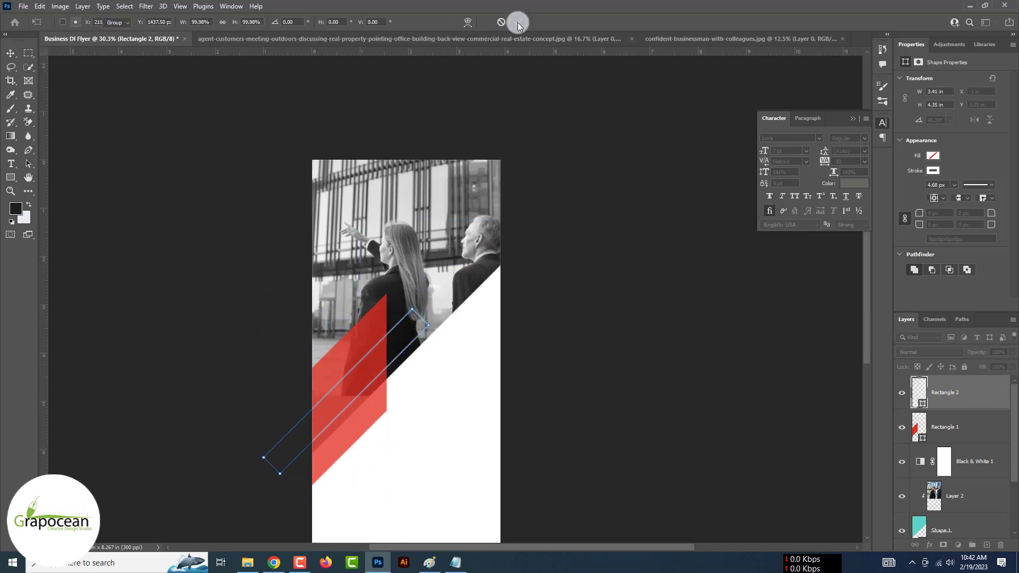
pyautogui.click(428, 328)
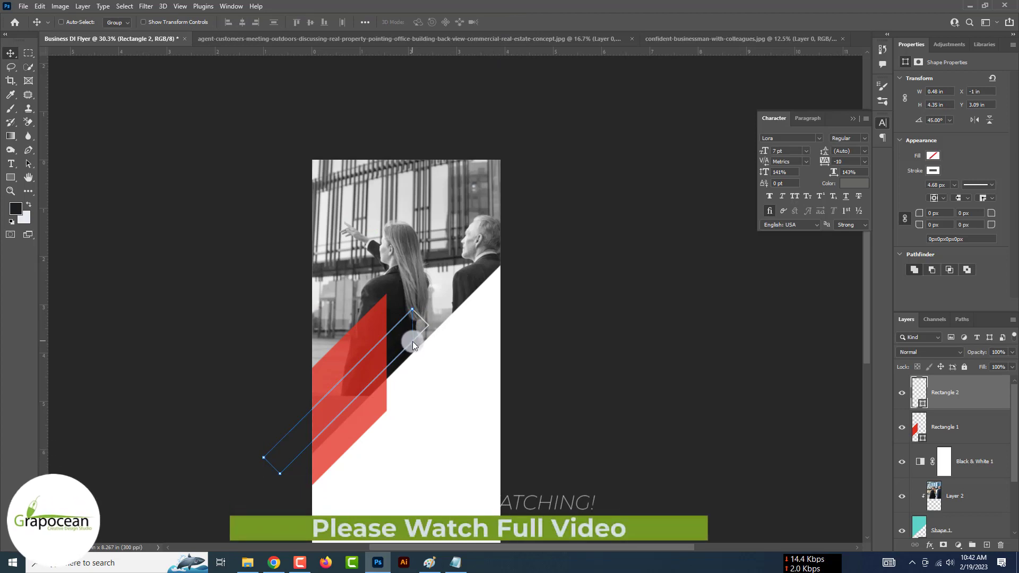
pyautogui.click(478, 214)
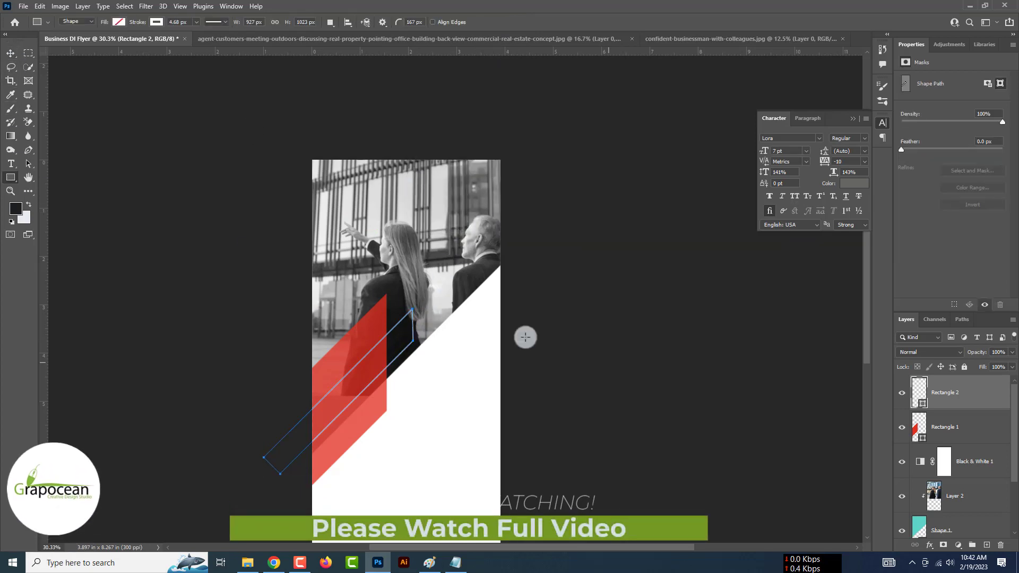
pyautogui.click(59, 228)
pyautogui.scroll(-2, 557, 427)
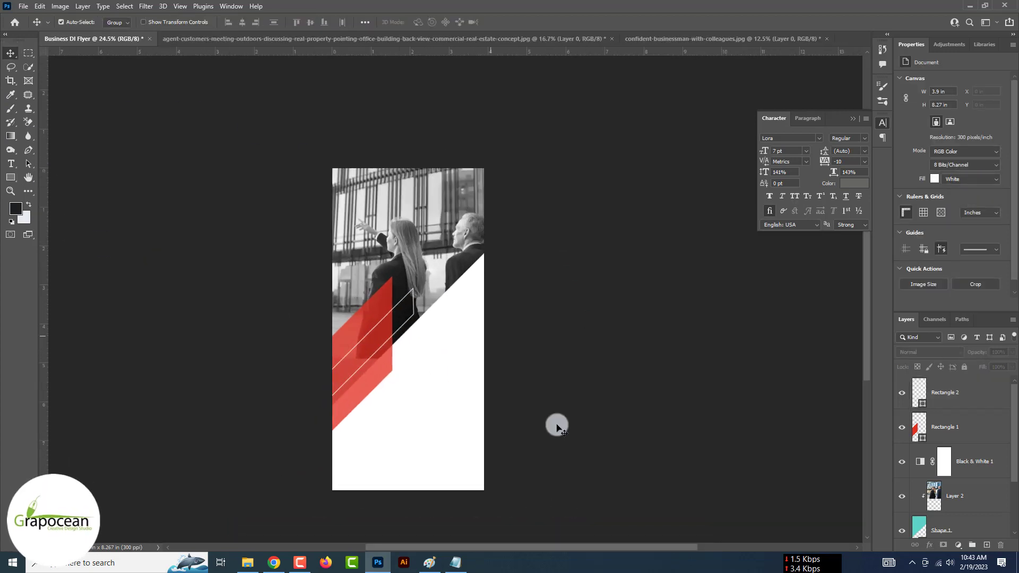
# Draw a tall rectangle on the flyer's right side filled with navy #161a25.
pyautogui.click(11, 178)
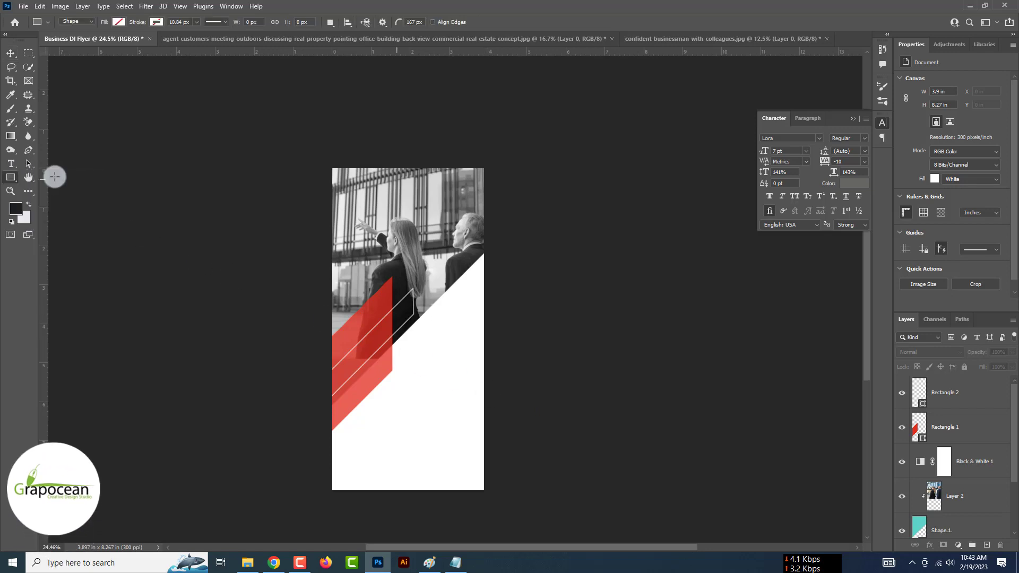
pyautogui.moveTo(436, 163); pyautogui.dragTo(471, 289)
pyautogui.moveTo(489, 519); pyautogui.dragTo(497, 529)
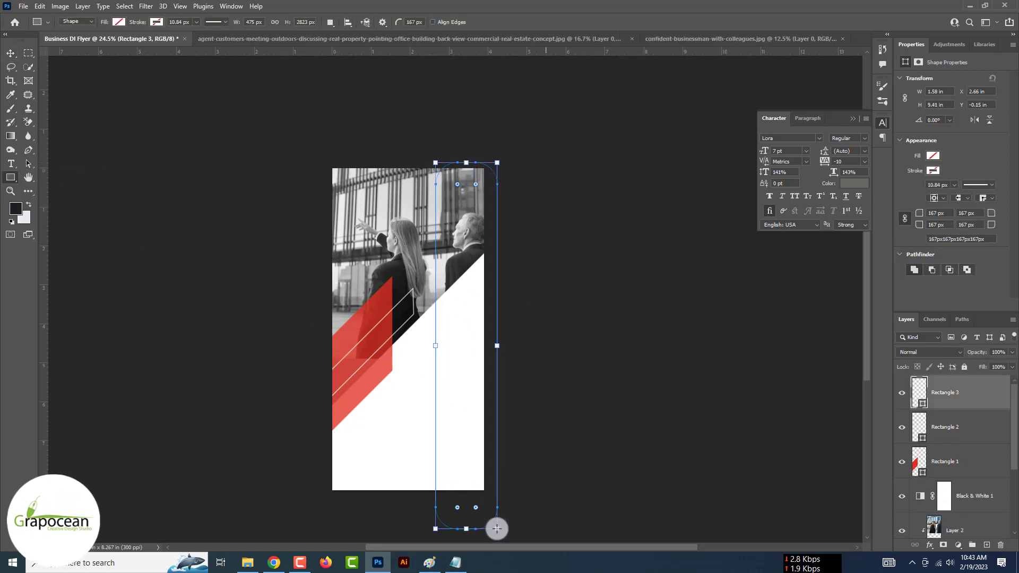
pyautogui.click(154, 21)
pyautogui.click(119, 22)
pyautogui.click(184, 42)
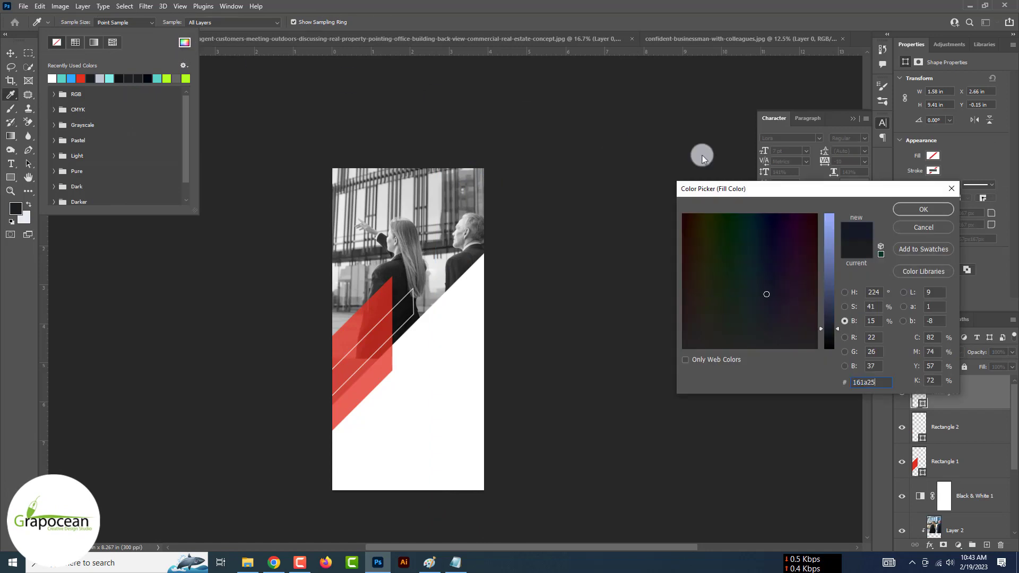
pyautogui.click(923, 209)
pyautogui.click(241, 89)
# Align the navy panel to the right edge and set its opacity to 92%.
pyautogui.press('v')
pyautogui.moveTo(464, 200); pyautogui.dragTo(464, 209)
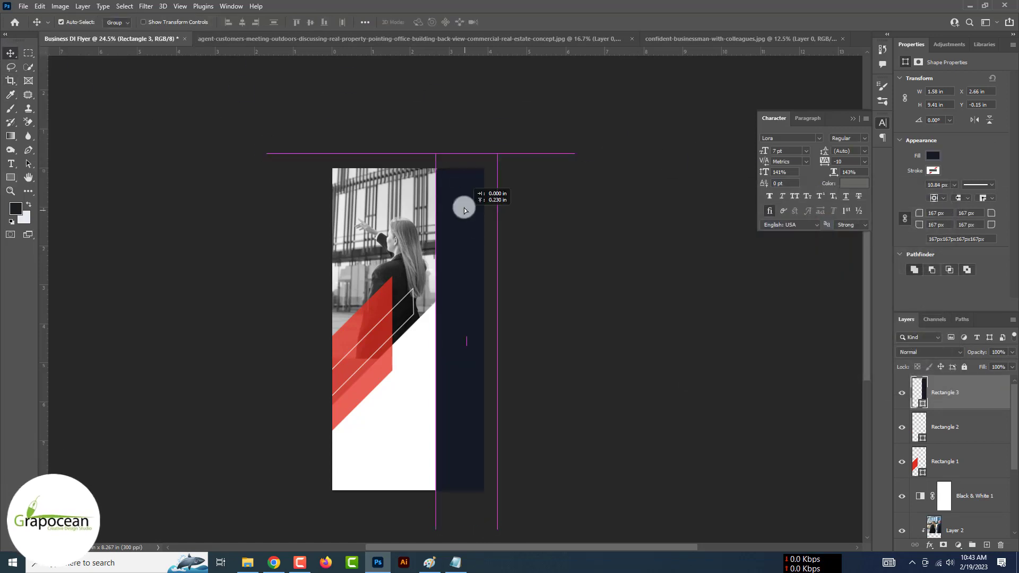
pyautogui.moveTo(1001, 366); pyautogui.dragTo(1008, 366)
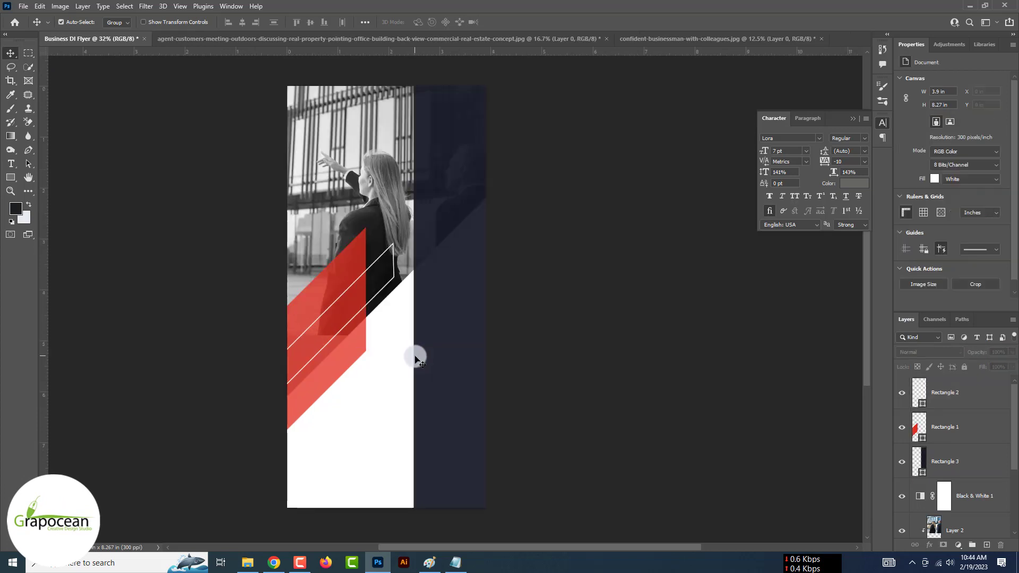
# Duplicate the red band and white outline, flip the copies horizontally and vertically, and move them up-right.
pyautogui.click(373, 357)
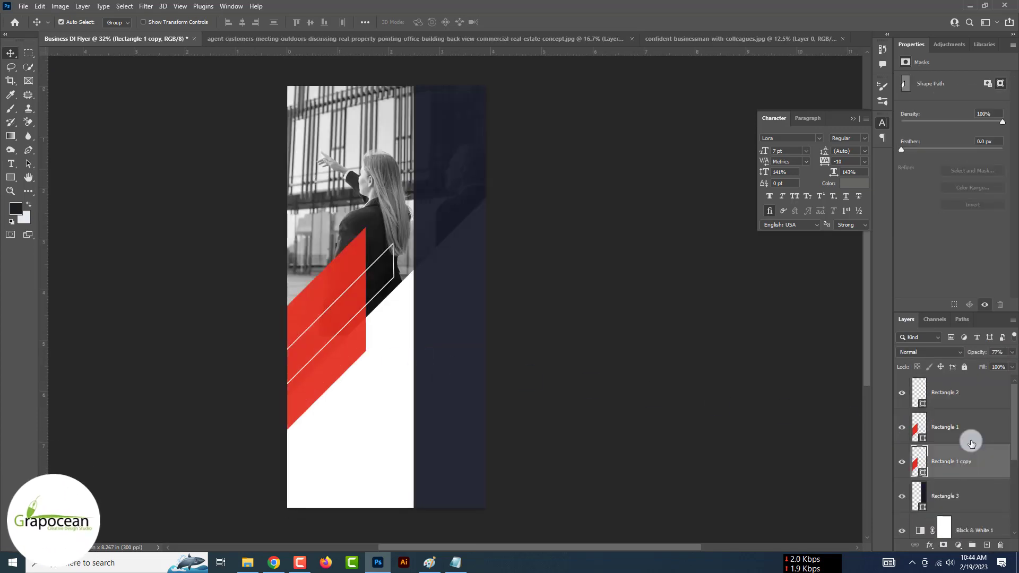
pyautogui.moveTo(977, 434); pyautogui.dragTo(963, 403)
pyautogui.keyDown('ctrl'); pyautogui.click(963, 403); pyautogui.keyUp('ctrl')
pyautogui.hotkey('ctrl', 'j')
pyautogui.hotkey('ctrl', 't')
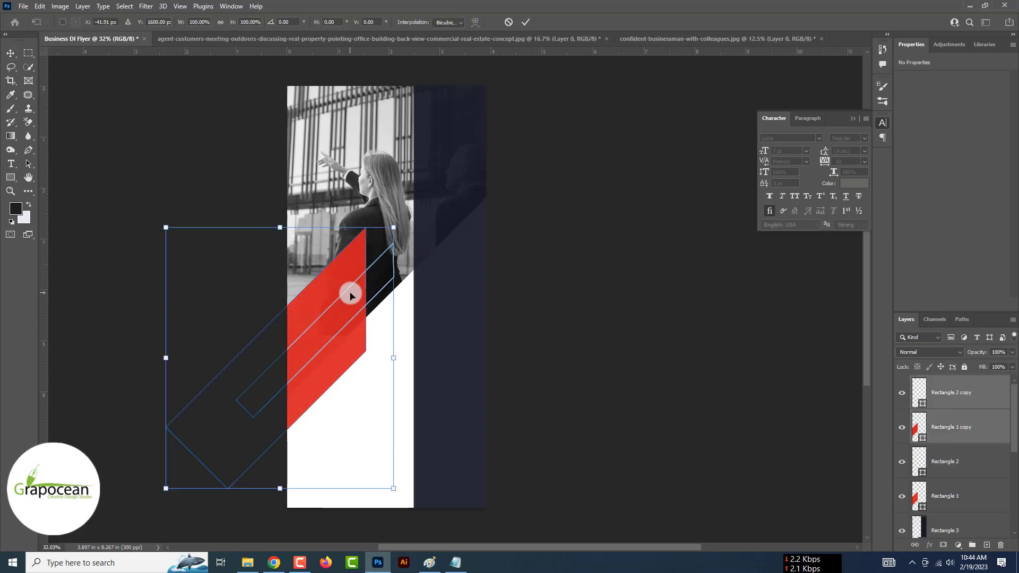
pyautogui.rightClick(351, 293)
pyautogui.click(396, 501)
pyautogui.rightClick(344, 437)
pyautogui.click(364, 416)
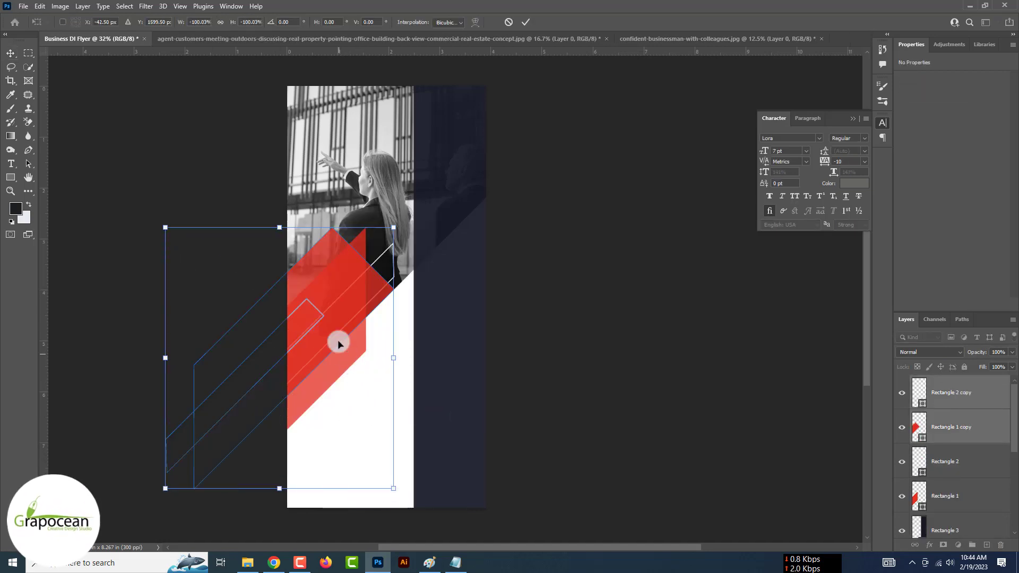
pyautogui.moveTo(336, 341)
pyautogui.mouseDown()
pyautogui.moveTo(517, 154)
pyautogui.moveTo(525, 102)
pyautogui.mouseUp()
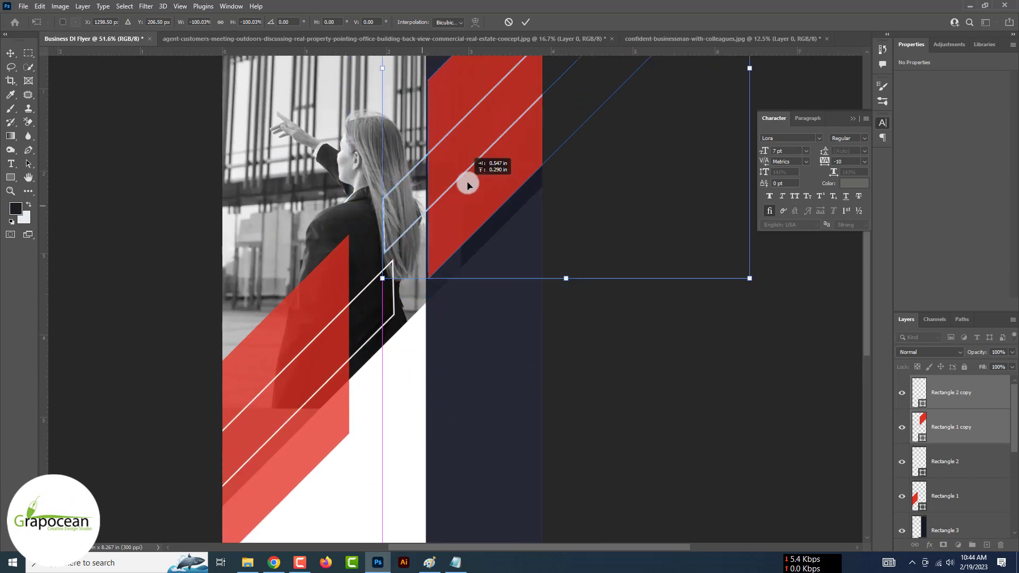
pyautogui.moveTo(469, 159); pyautogui.dragTo(488, 148)
pyautogui.click(527, 21)
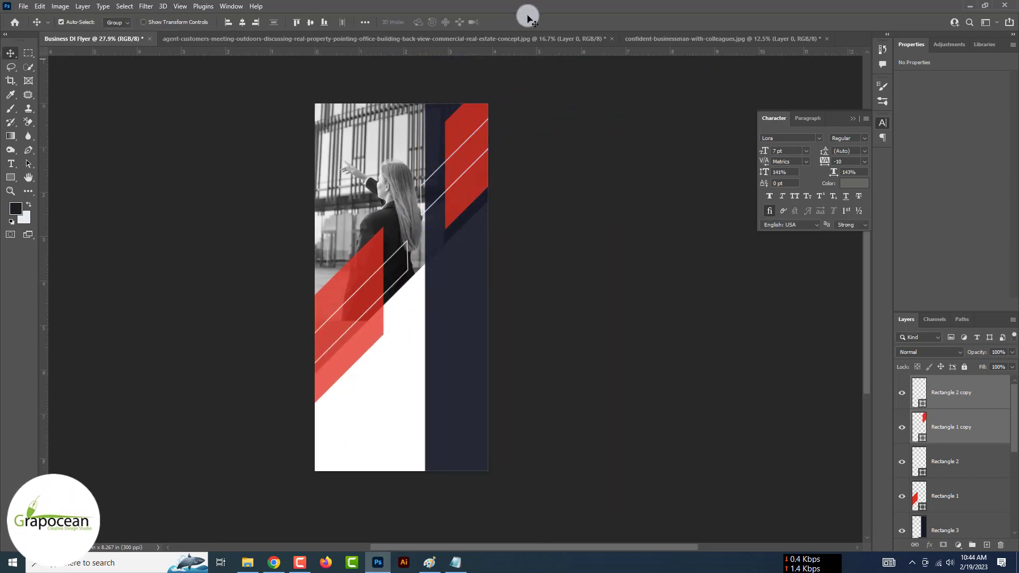
# Recolour the band copy to light grey #e3e3e3 and slide the outline copy down the diagonal.
pyautogui.doubleClick(918, 425)
pyautogui.moveTo(739, 275); pyautogui.dragTo(660, 377)
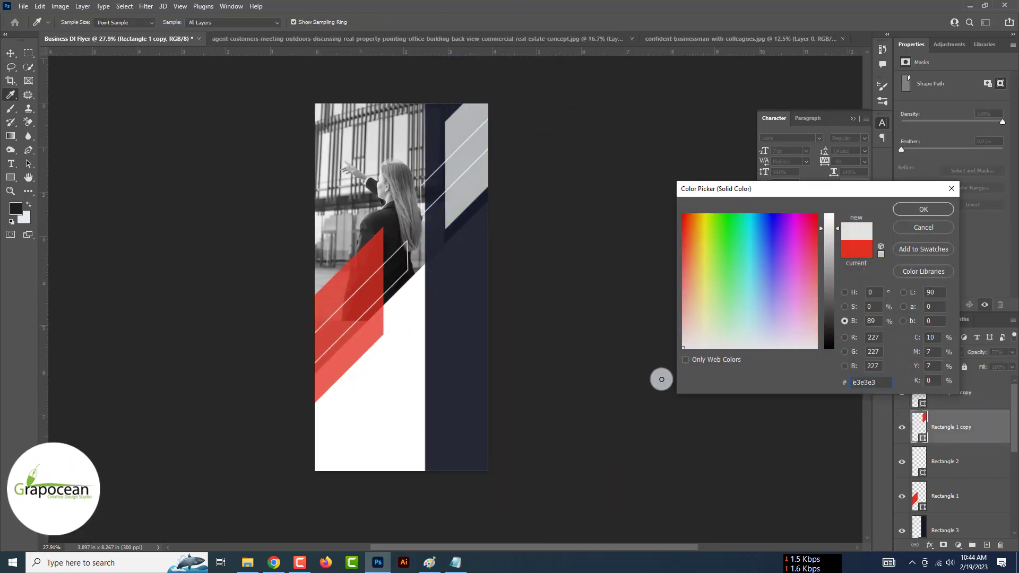
pyautogui.click(924, 209)
pyautogui.hotkey('ctrl', '+')
pyautogui.hotkey('ctrl', '+')
pyautogui.hotkey('ctrl', '+')
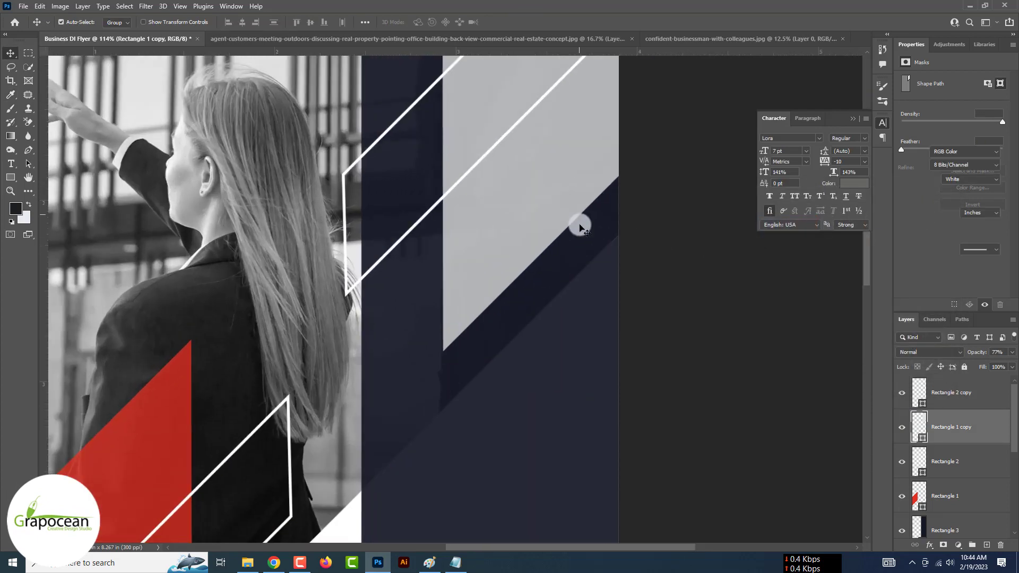
pyautogui.moveTo(468, 174); pyautogui.dragTo(502, 429)
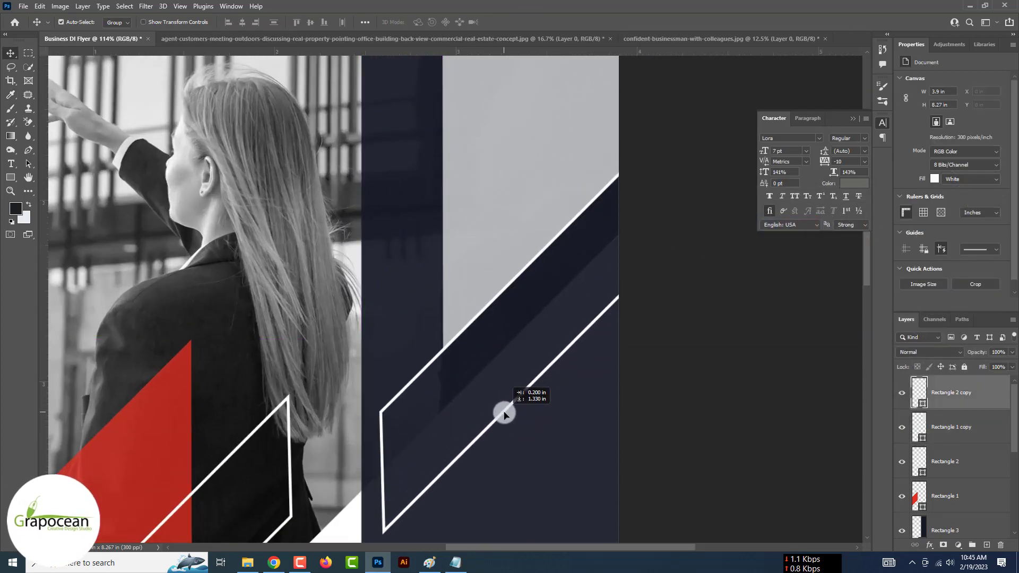
# Position the grey band copy along the diagonal across the navy panel.
pyautogui.scroll(-5, 503, 429)
pyautogui.scroll(3, 484, 222)
pyautogui.moveTo(519, 219)
pyautogui.mouseDown()
pyautogui.moveTo(488, 269)
pyautogui.moveTo(466, 440)
pyautogui.mouseUp()
pyautogui.scroll(-3, 465, 440)
pyautogui.moveTo(473, 369); pyautogui.dragTo(453, 430)
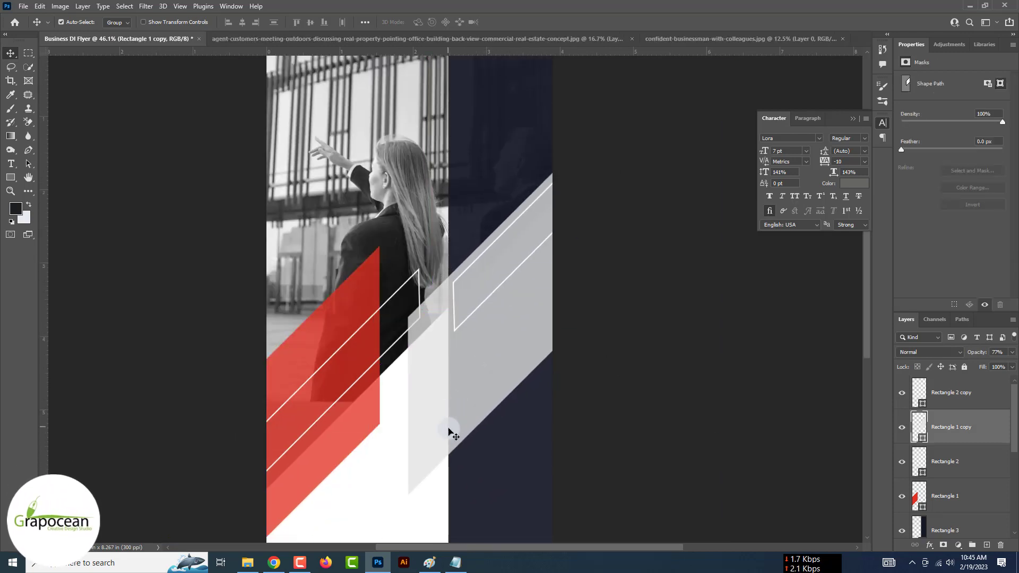
pyautogui.scroll(-3, 608, 312)
pyautogui.scroll(3, 505, 255)
pyautogui.moveTo(505, 255)
pyautogui.mouseDown()
pyautogui.moveTo(466, 238)
pyautogui.moveTo(419, 247)
pyautogui.moveTo(432, 400)
pyautogui.mouseUp()
pyautogui.scroll(-3, 652, 328)
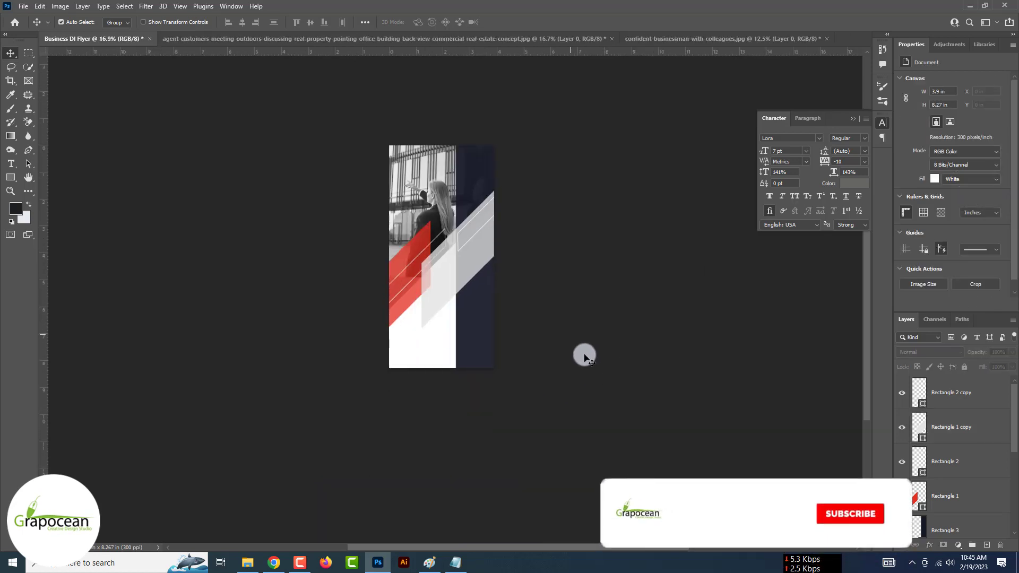
pyautogui.scroll(2, 607, 285)
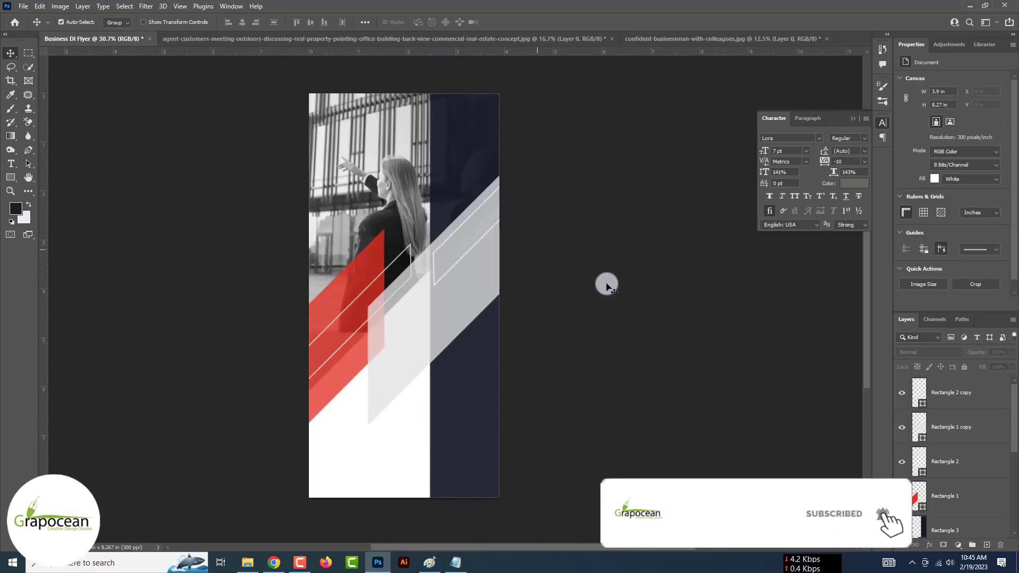
pyautogui.scroll(2, 524, 254)
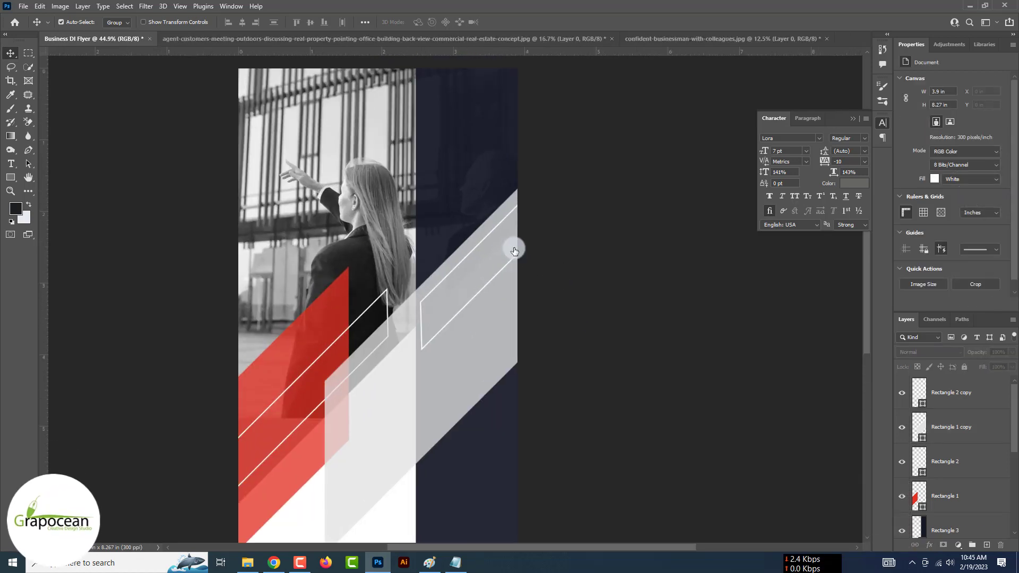
# Move the businessman photo above Layer 2, show it, and scale it to about 20% at the flyer's top.
pyautogui.moveTo(962, 501); pyautogui.dragTo(961, 426)
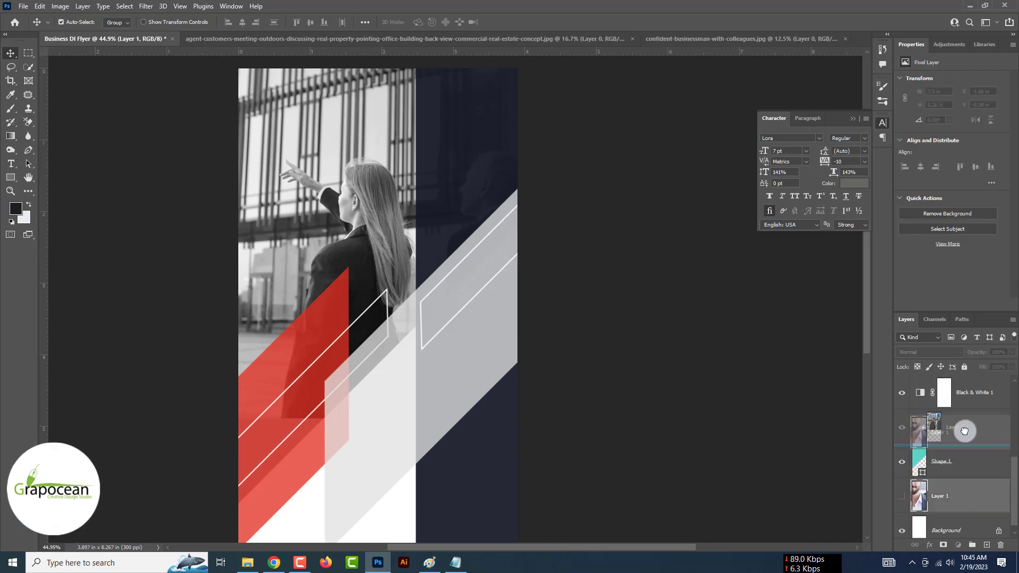
pyautogui.click(901, 426)
pyautogui.hotkey('ctrl', '-')
pyautogui.hotkey('ctrl', '-')
pyautogui.hotkey('ctrl', '-')
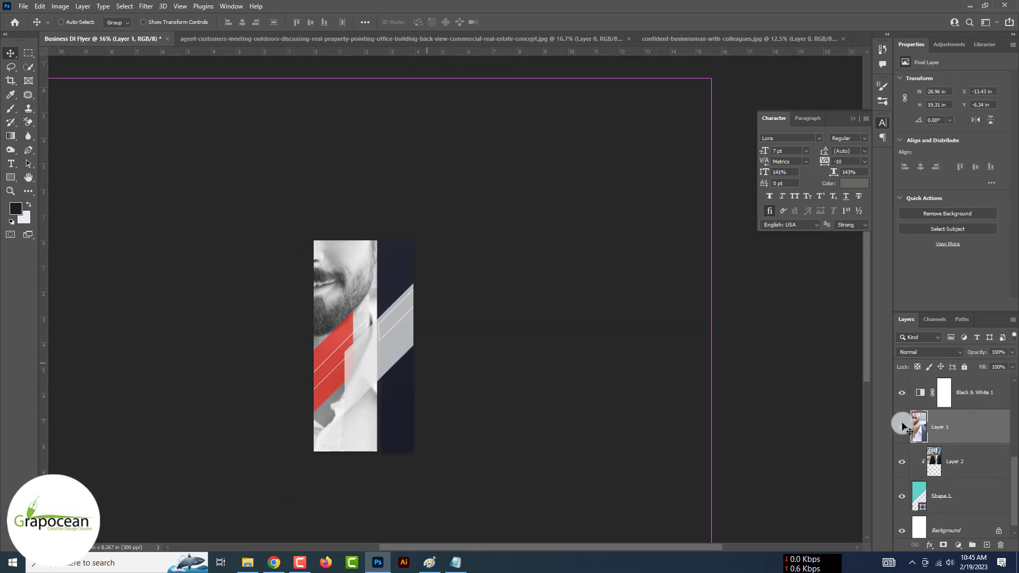
pyautogui.hotkey('ctrl', 't')
pyautogui.moveTo(711, 81); pyautogui.dragTo(372, 304)
pyautogui.moveTo(360, 393); pyautogui.dragTo(572, 355)
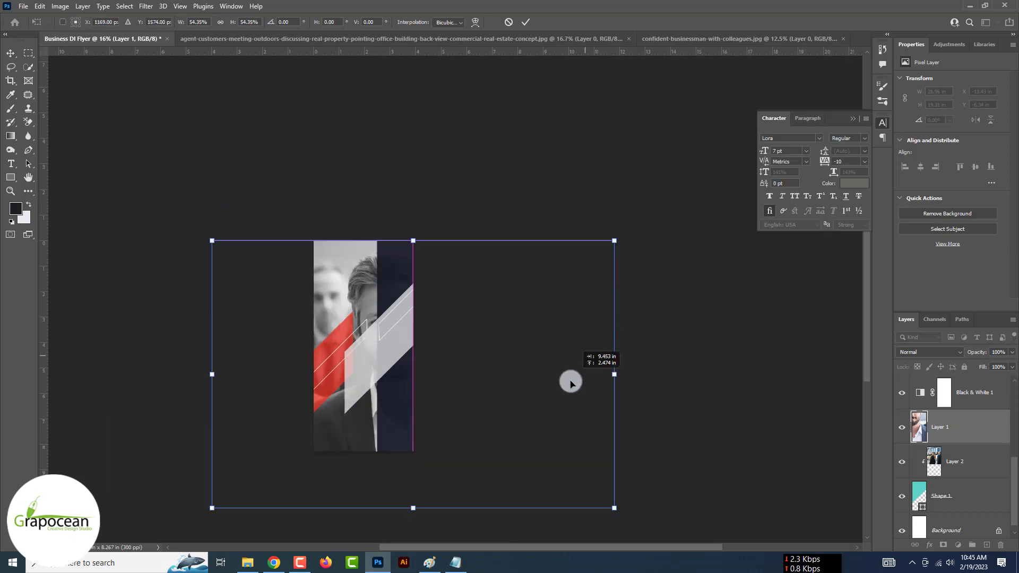
pyautogui.moveTo(613, 212); pyautogui.dragTo(466, 327)
pyautogui.moveTo(407, 424); pyautogui.dragTo(425, 328)
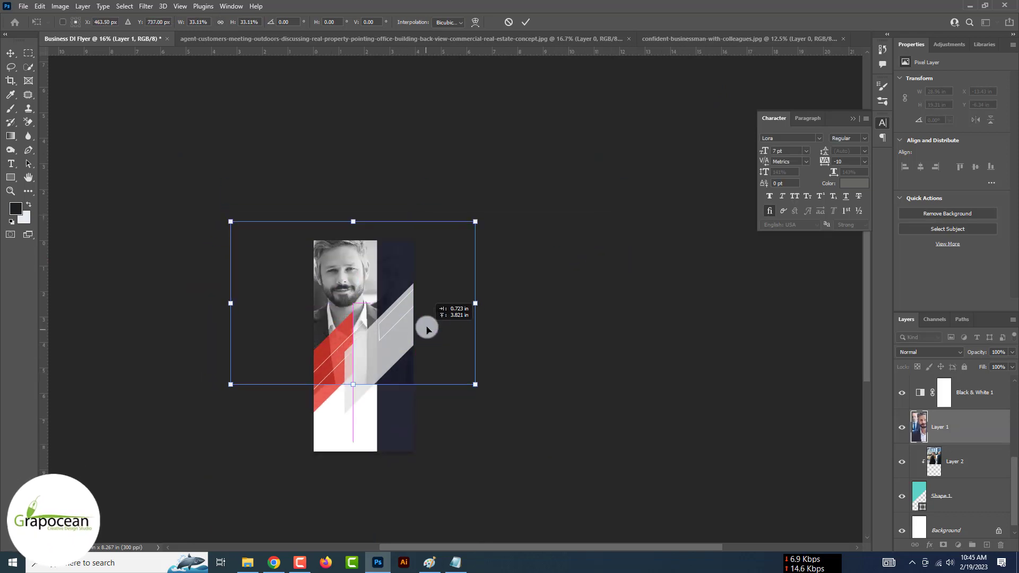
pyautogui.moveTo(478, 230)
pyautogui.mouseDown()
pyautogui.moveTo(386, 292)
pyautogui.moveTo(452, 238)
pyautogui.mouseUp()
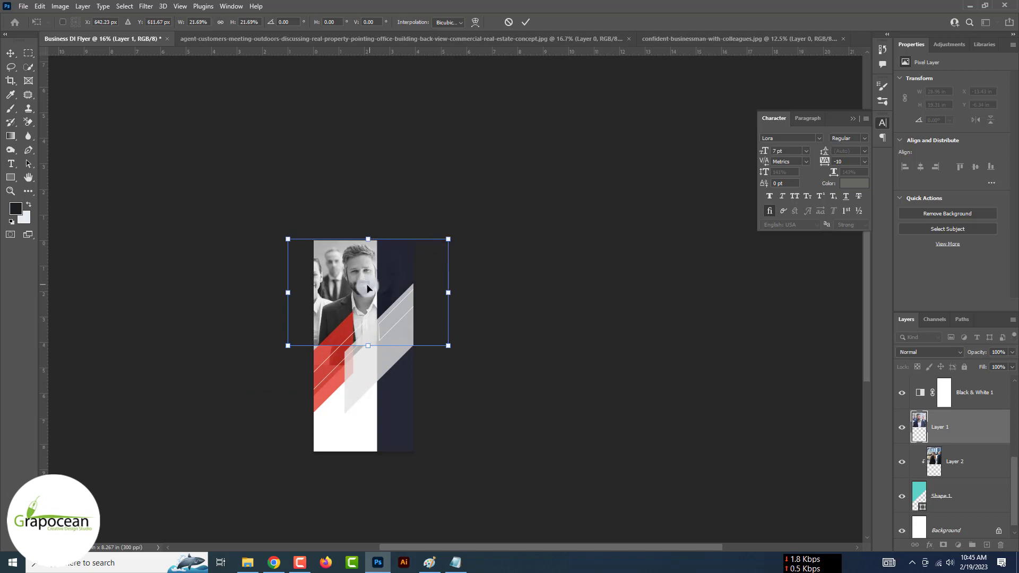
pyautogui.moveTo(368, 288); pyautogui.dragTo(358, 282)
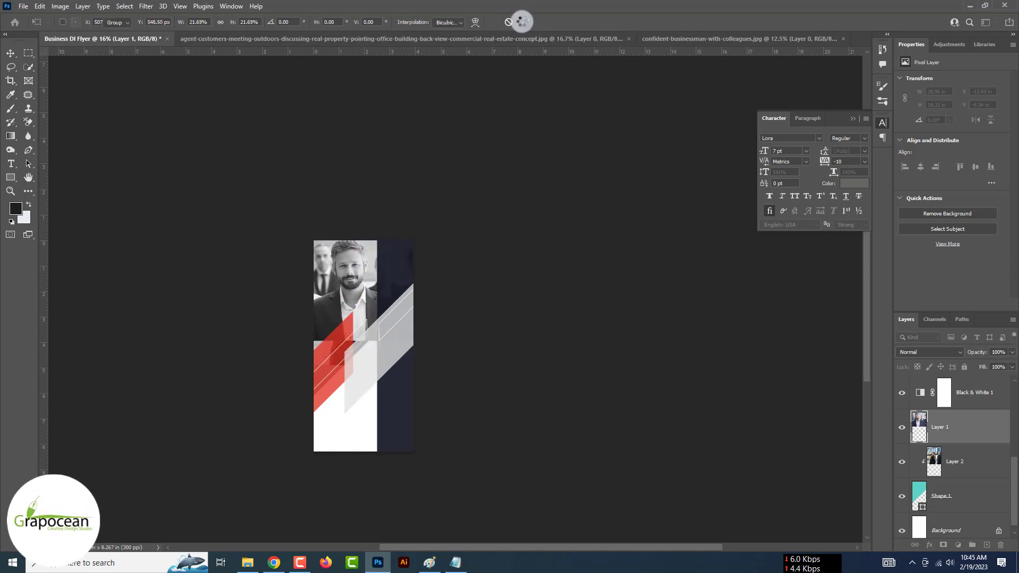
pyautogui.click(521, 22)
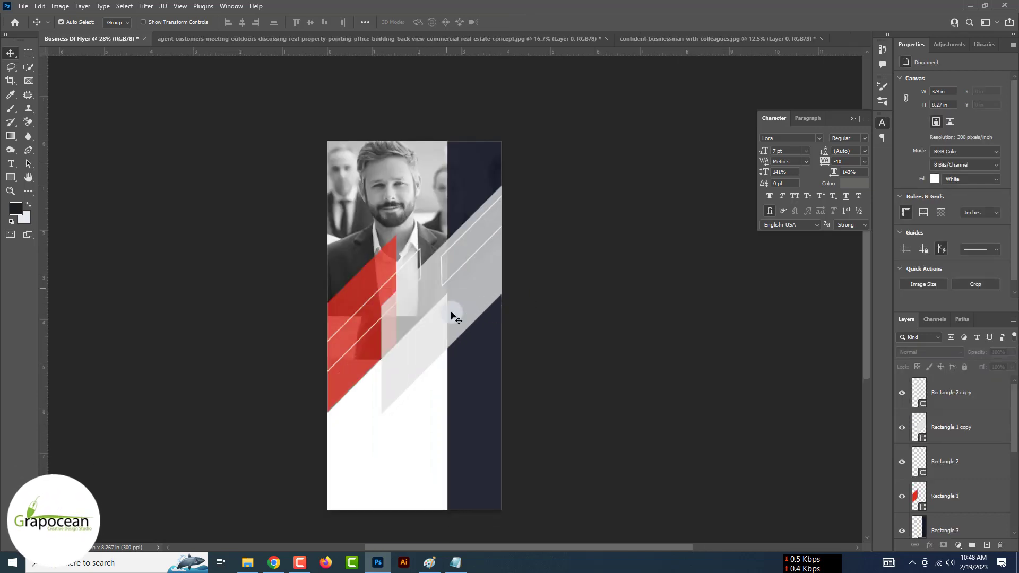
# Duplicate the grey band copy, rotate it, and place it near the top corner over the photo.
pyautogui.hotkey('ctrl', 'j')
pyautogui.hotkey('ctrl', 't')
pyautogui.moveTo(559, 110); pyautogui.dragTo(570, 356)
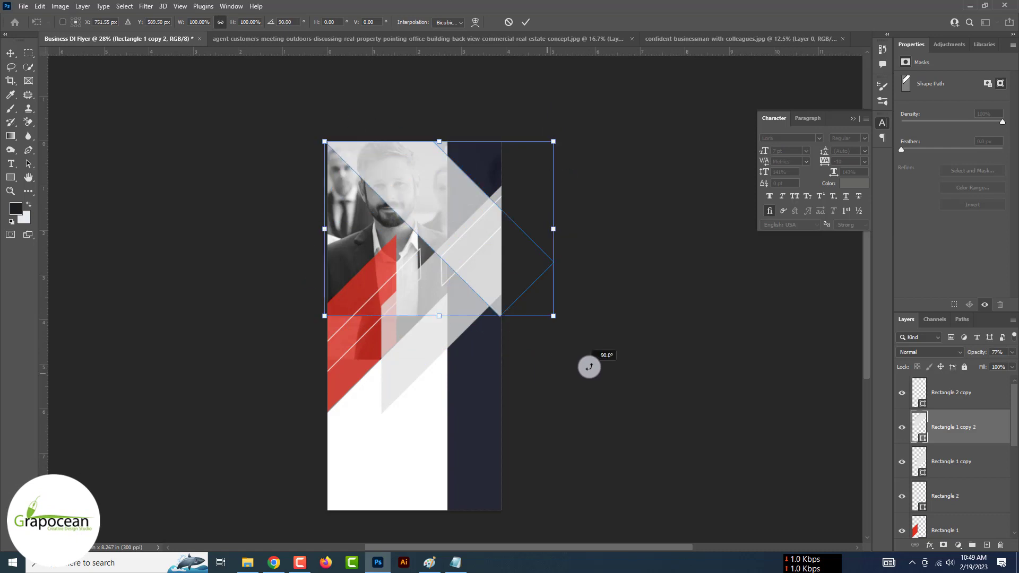
pyautogui.moveTo(457, 207); pyautogui.dragTo(499, 154)
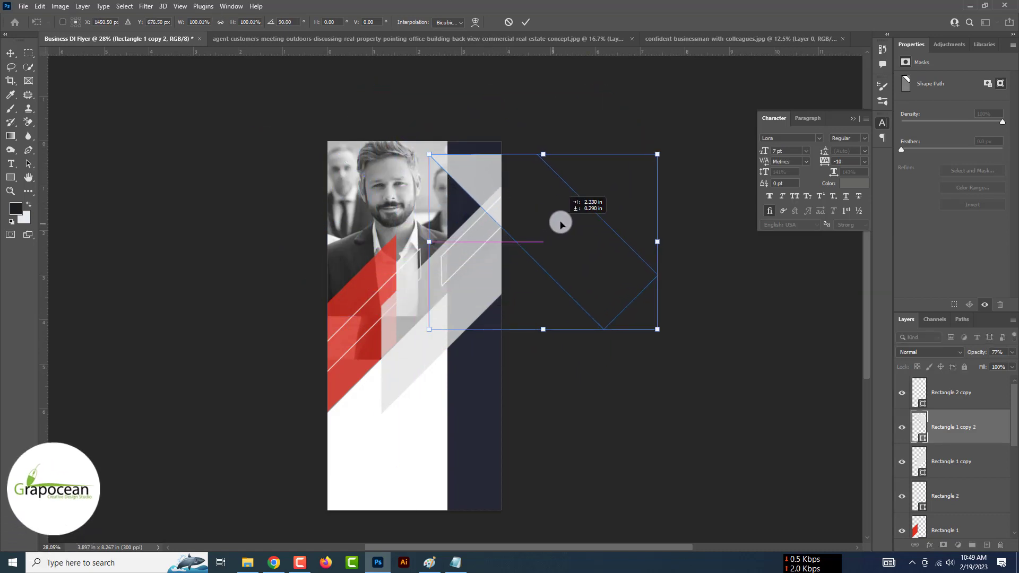
pyautogui.moveTo(498, 154)
pyautogui.mouseDown()
pyautogui.moveTo(564, 225)
pyautogui.moveTo(405, 96)
pyautogui.mouseUp()
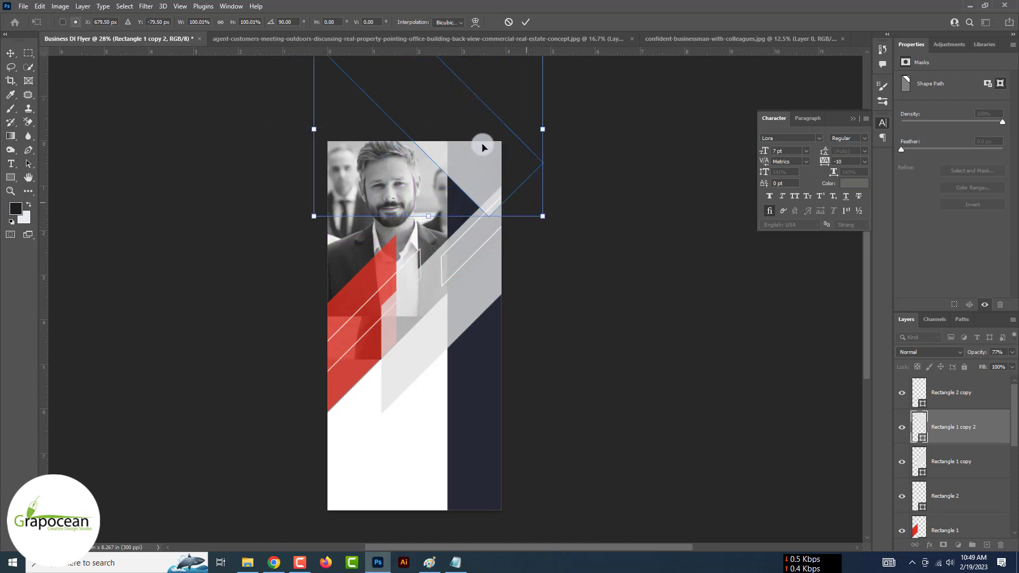
pyautogui.moveTo(482, 144)
pyautogui.mouseDown()
pyautogui.moveTo(447, 98)
pyautogui.moveTo(404, 110)
pyautogui.moveTo(380, 132)
pyautogui.mouseUp()
pyautogui.moveTo(432, 164)
pyautogui.mouseDown()
pyautogui.moveTo(258, 210)
pyautogui.moveTo(265, 184)
pyautogui.mouseUp()
pyautogui.click(525, 22)
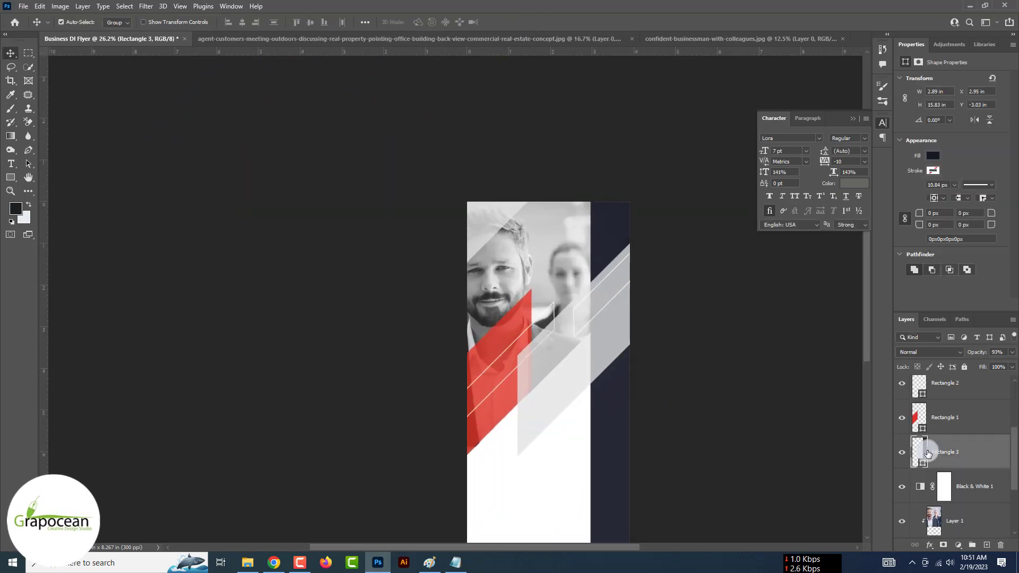
# Fill the right-hand Rectangle 3 stripe with red #dd5447.
pyautogui.doubleClick(926, 452)
pyautogui.click(495, 414)
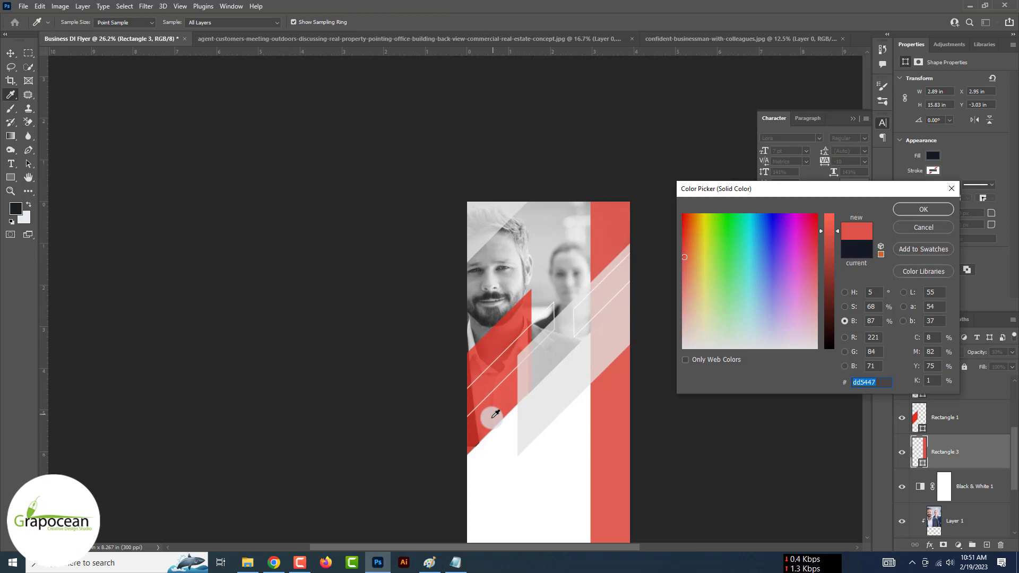
pyautogui.click(933, 209)
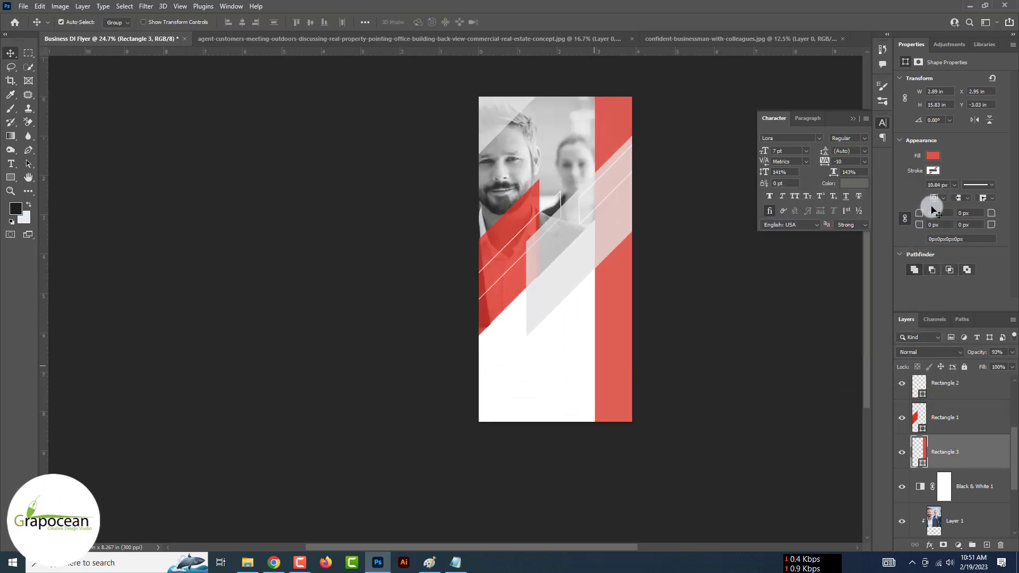
# Add a new layer above Black & White and start a Pen shape at the upper right.
pyautogui.click(988, 490)
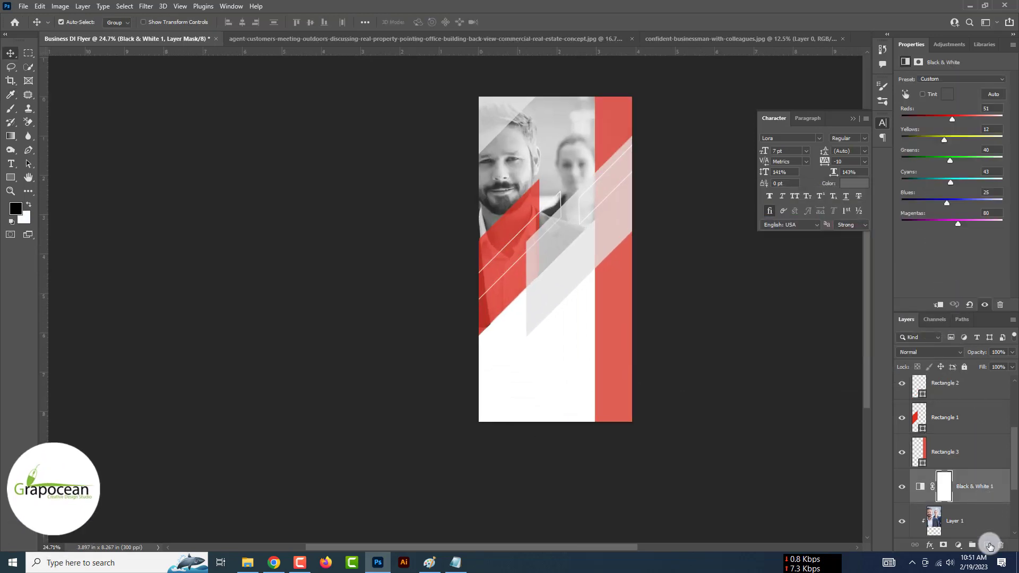
pyautogui.click(986, 545)
pyautogui.click(28, 149)
pyautogui.click(643, 168)
pyautogui.click(417, 401)
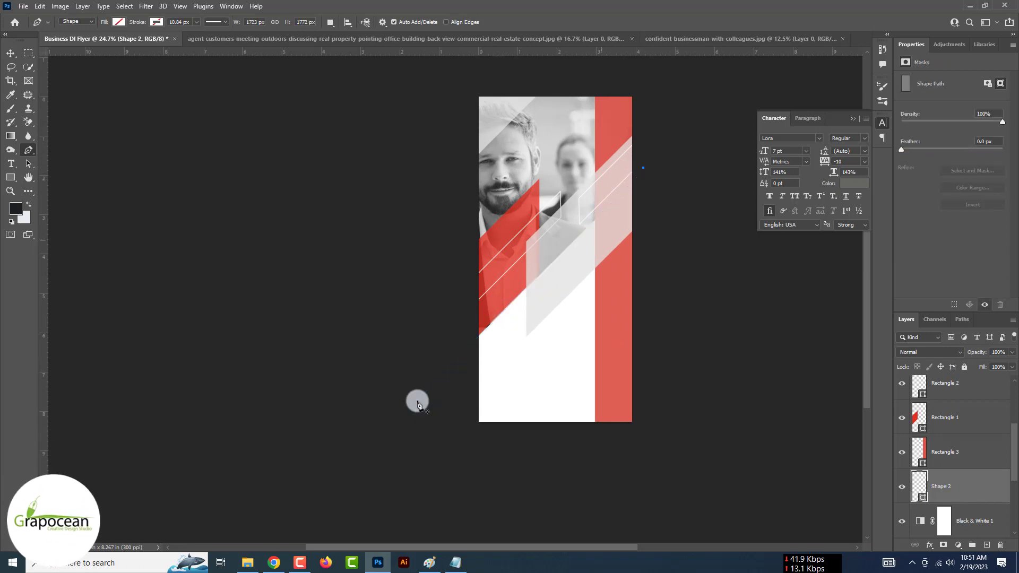
# Draw a closed Pen shape from the upper right and fill it with dark navy.
pyautogui.click(644, 164)
pyautogui.click(450, 366)
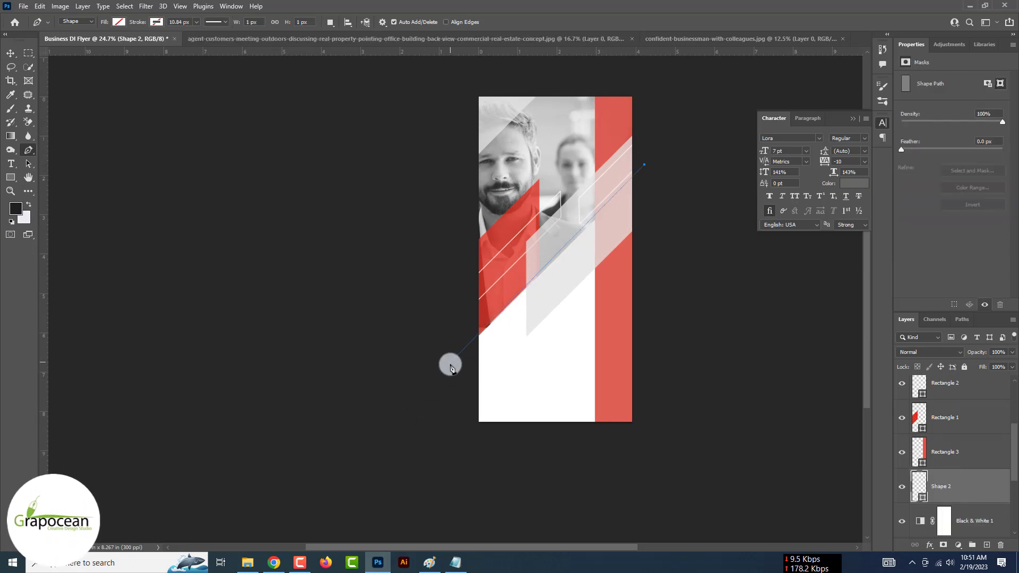
pyautogui.click(644, 164)
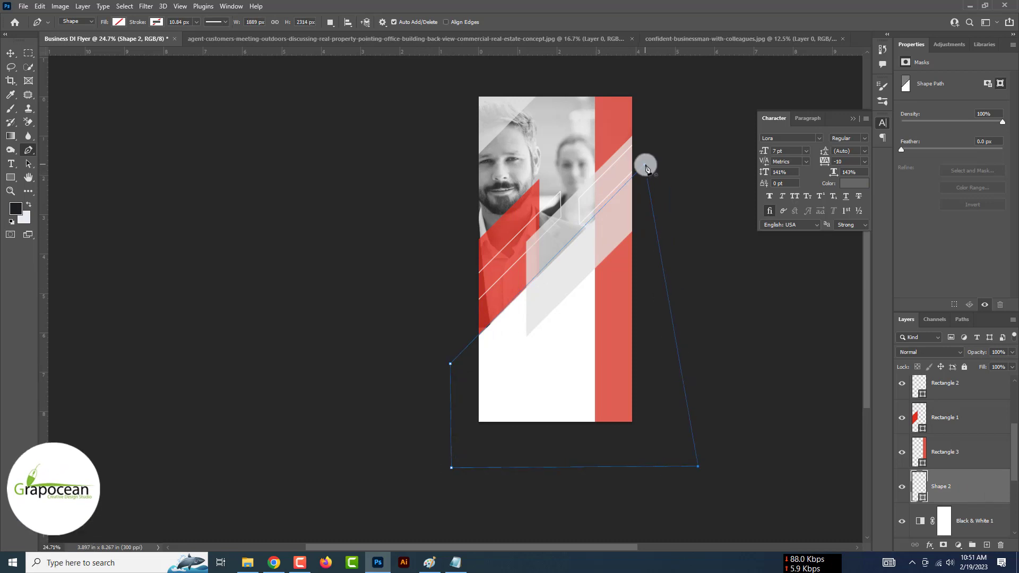
pyautogui.click(118, 22)
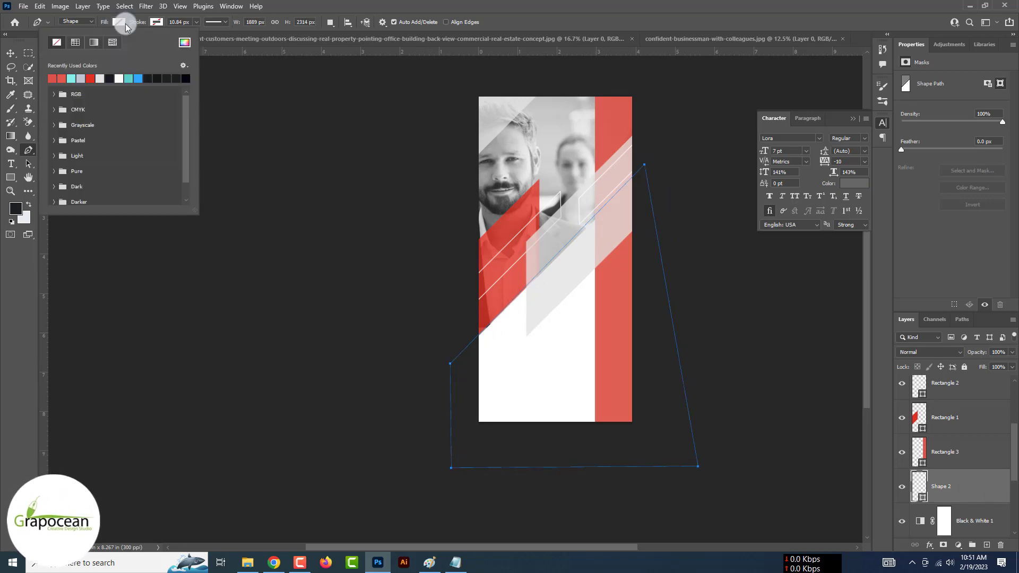
pyautogui.click(182, 45)
pyautogui.click(917, 209)
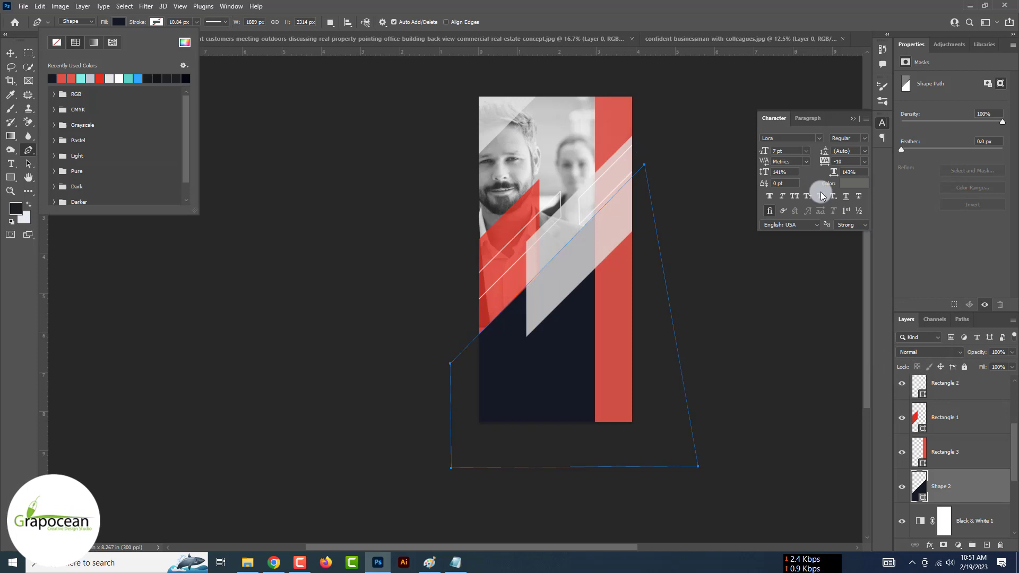
# Move the navy shape up into place across the flyer's top.
pyautogui.click(10, 53)
pyautogui.click(262, 289)
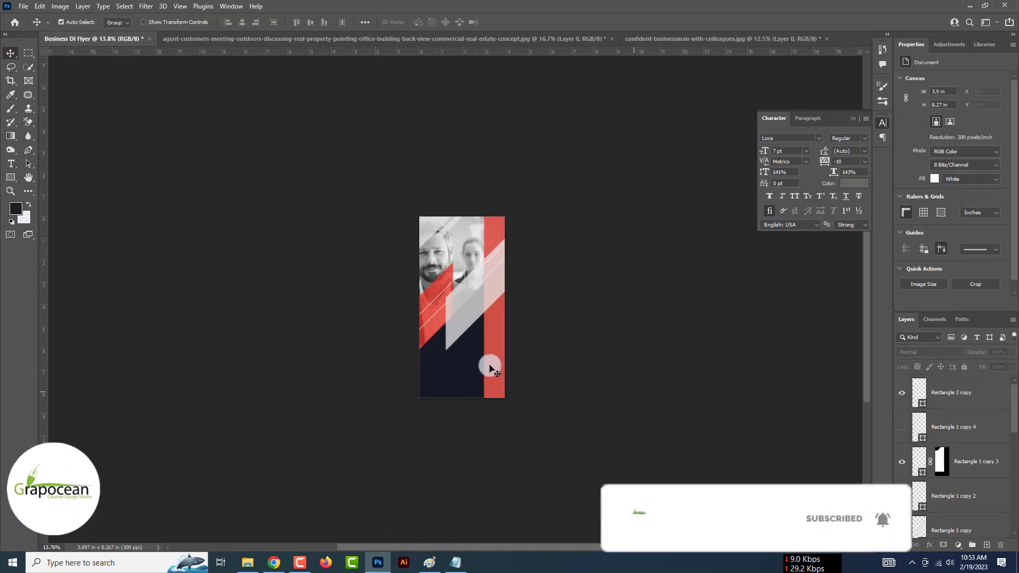
pyautogui.scroll(2, 490, 369)
pyautogui.moveTo(447, 360); pyautogui.dragTo(522, 326)
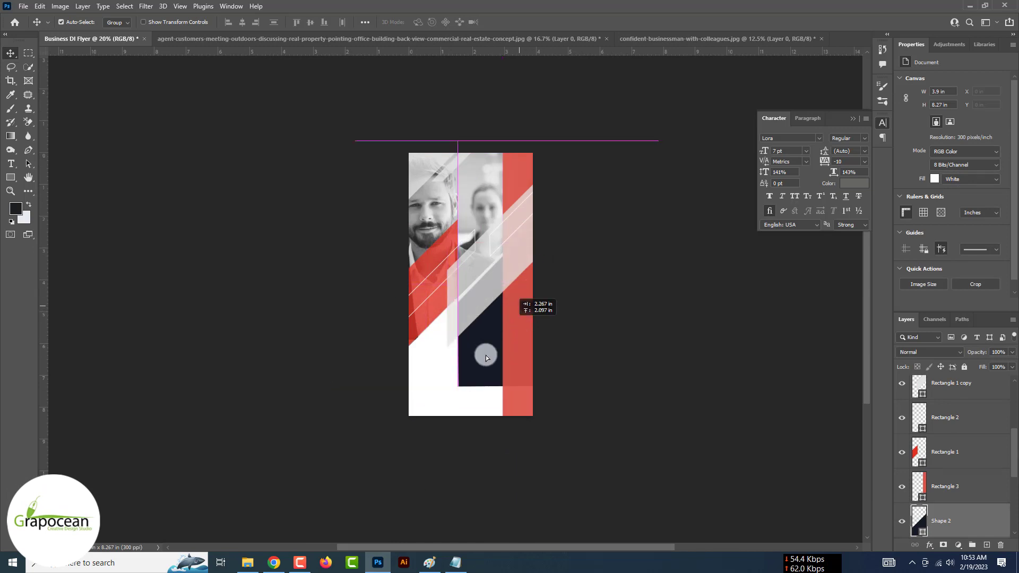
pyautogui.moveTo(486, 357)
pyautogui.mouseDown()
pyautogui.moveTo(517, 307)
pyautogui.moveTo(534, 304)
pyautogui.mouseUp()
pyautogui.moveTo(592, 328)
pyautogui.mouseDown()
pyautogui.moveTo(470, 171)
pyautogui.moveTo(488, 287)
pyautogui.moveTo(482, 281)
pyautogui.mouseUp()
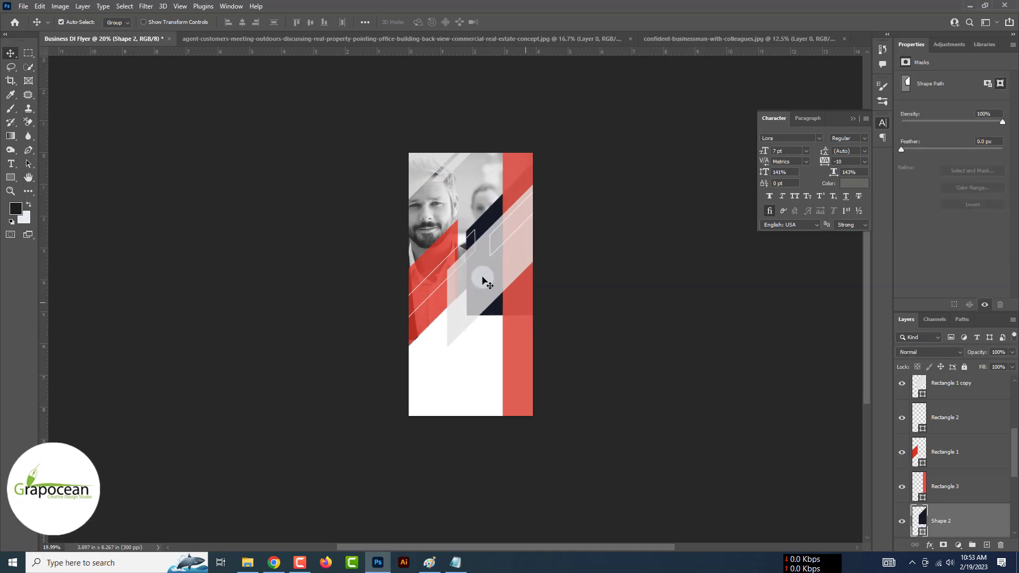
pyautogui.scroll(2, 482, 279)
# Mask the navy shape using the Rectangle 1 copy's outline as a selection.
pyautogui.click(483, 288)
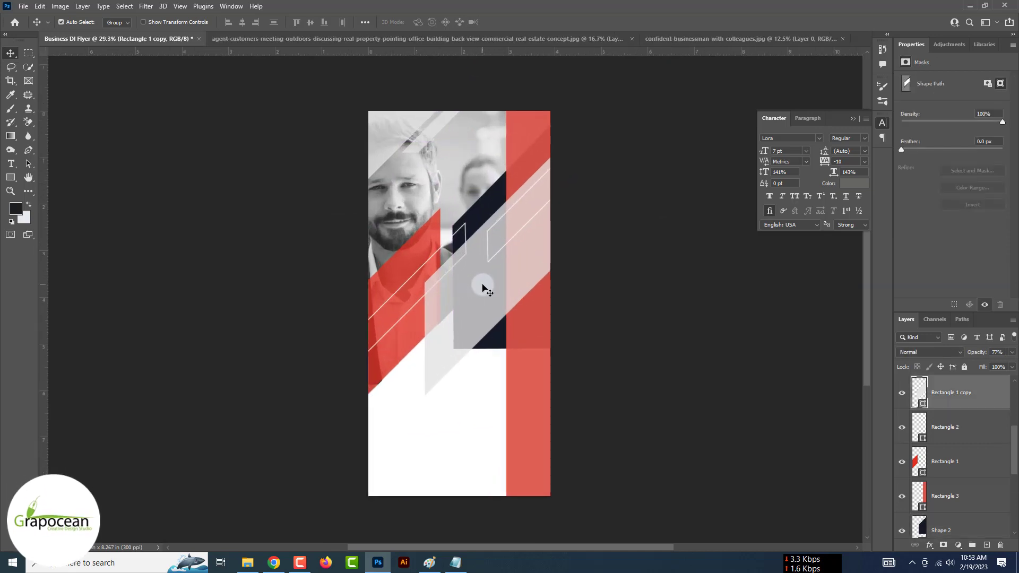
pyautogui.keyDown('ctrl'); pyautogui.click(924, 396); pyautogui.keyUp('ctrl')
pyautogui.click(945, 533)
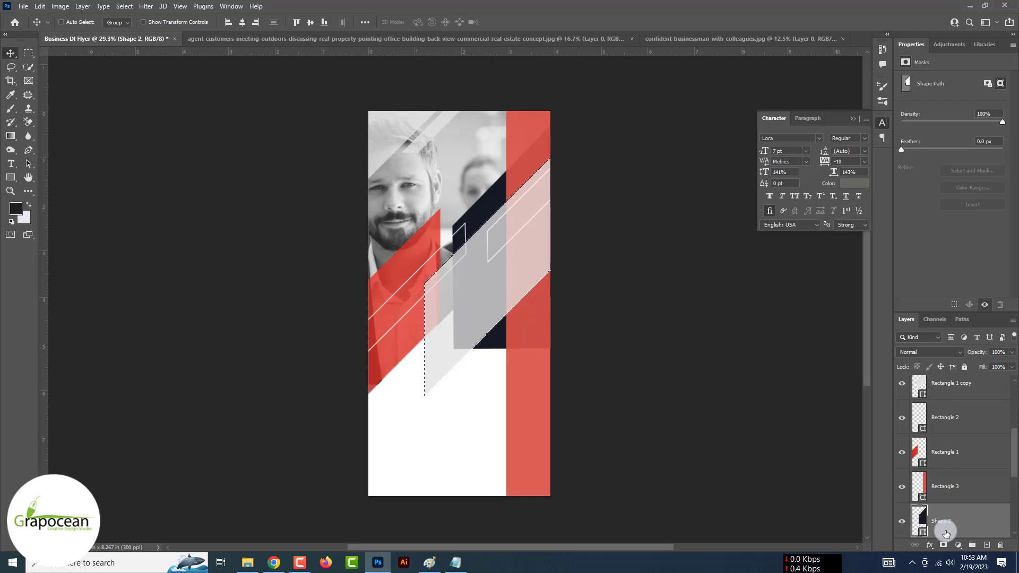
pyautogui.click(943, 545)
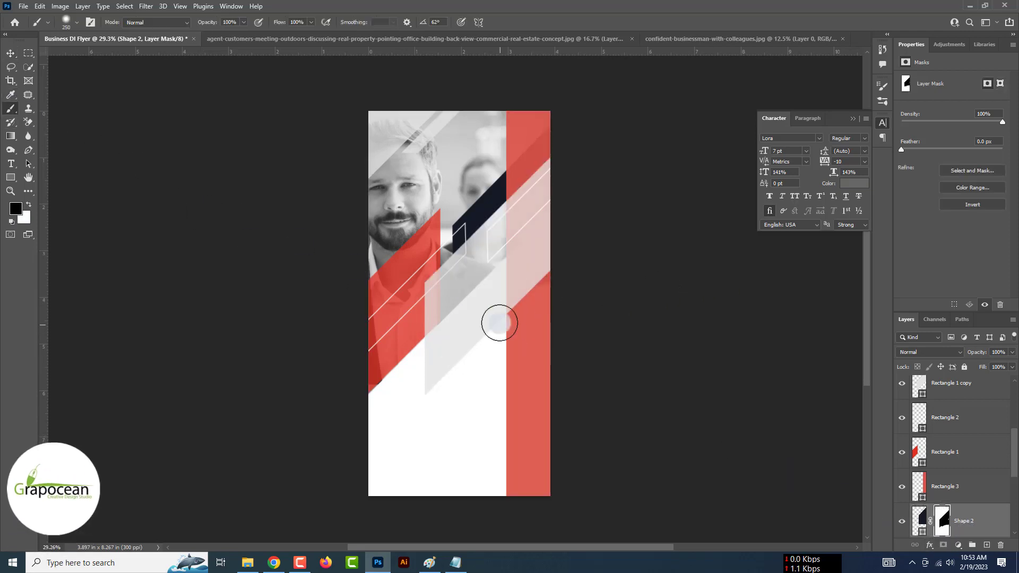
# Hide the tall red Rectangle 3 stripe.
pyautogui.scroll(-3, 591, 380)
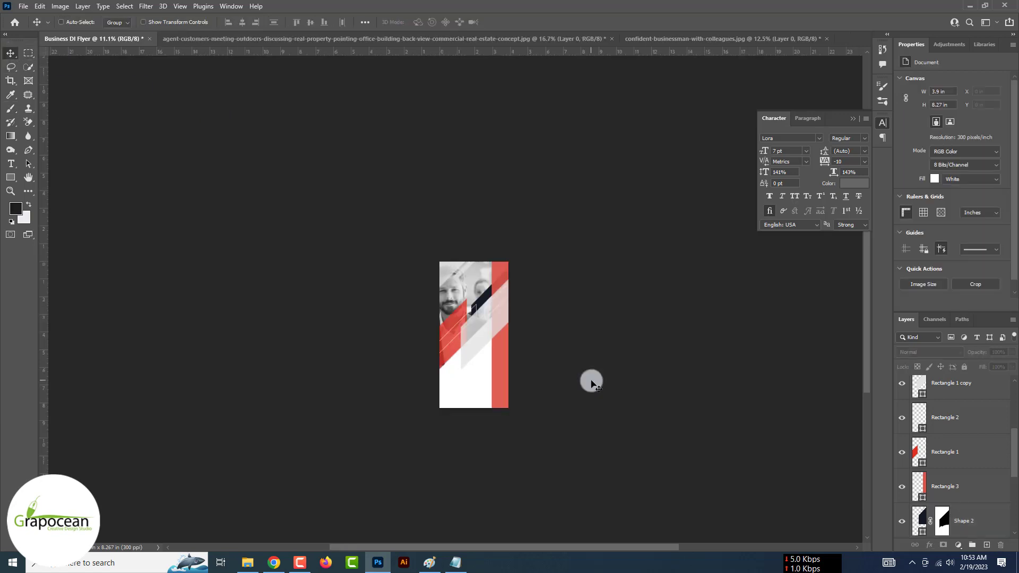
pyautogui.scroll(3, 482, 345)
pyautogui.press('v')
pyautogui.click(482, 345)
pyautogui.click(901, 486)
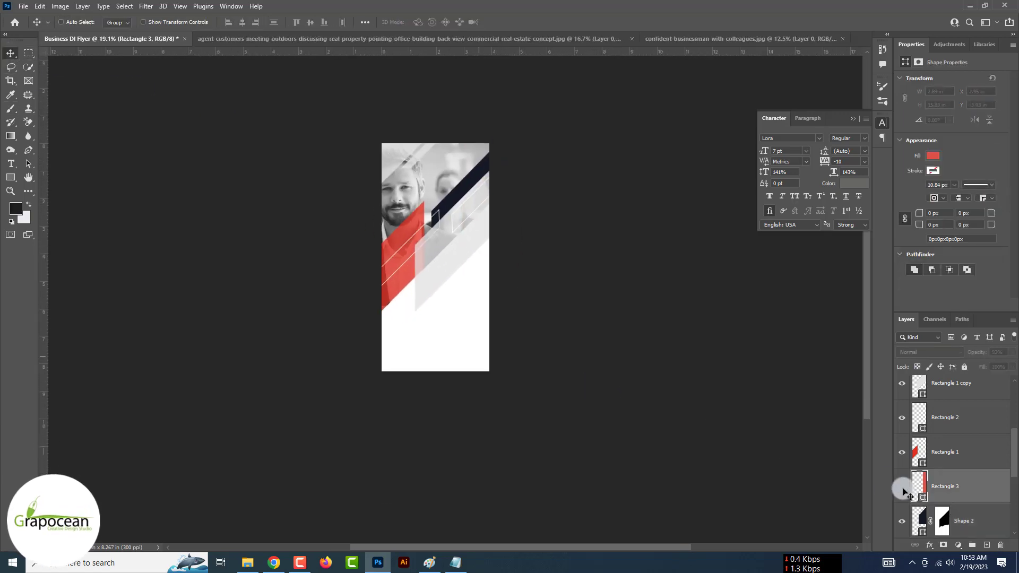
# Test-move the gray band copy upward and return it to its original spot.
pyautogui.scroll(1, 612, 383)
pyautogui.moveTo(471, 331); pyautogui.dragTo(481, 188)
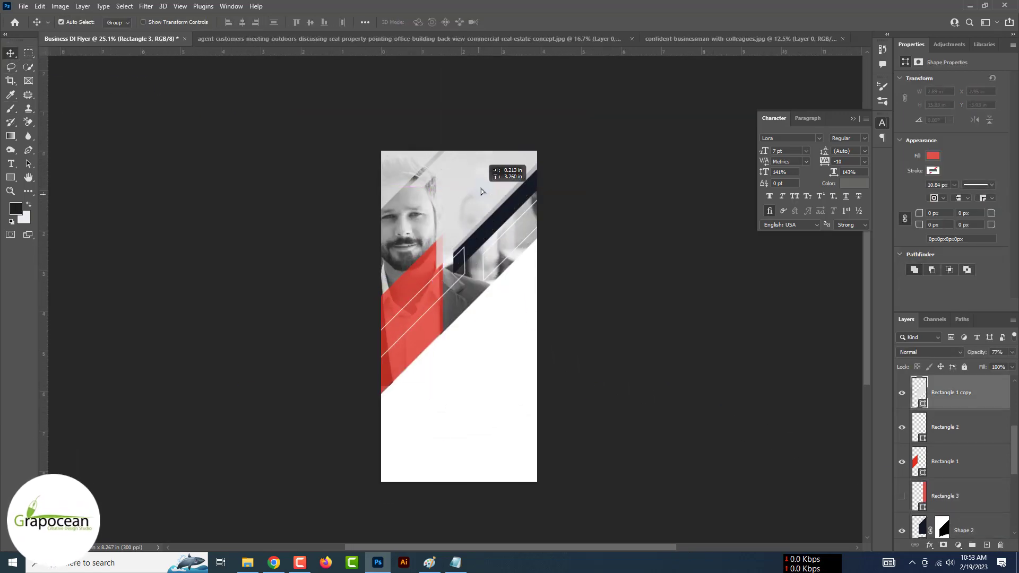
pyautogui.moveTo(489, 153); pyautogui.dragTo(484, 351)
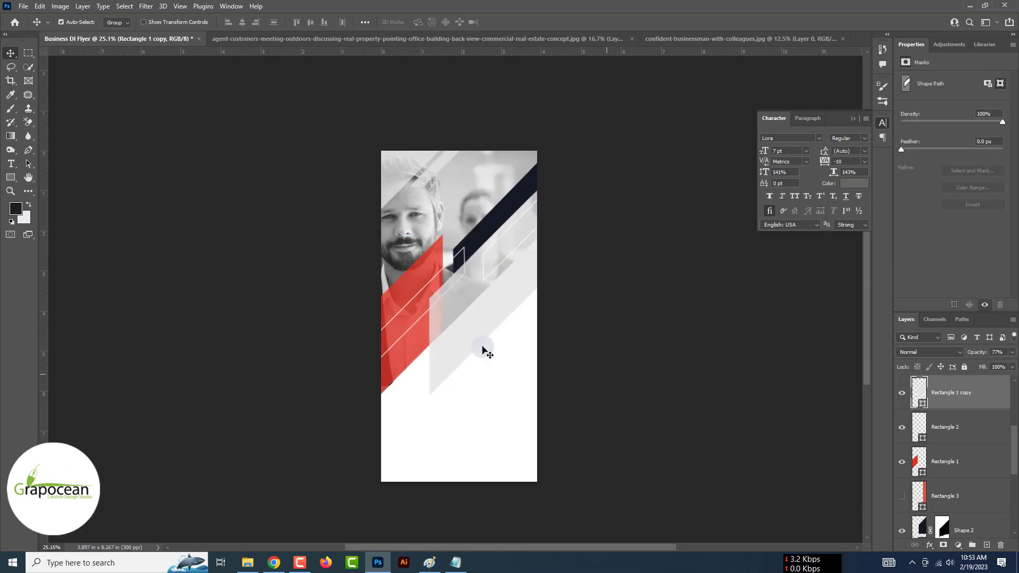
pyautogui.scroll(2, 531, 338)
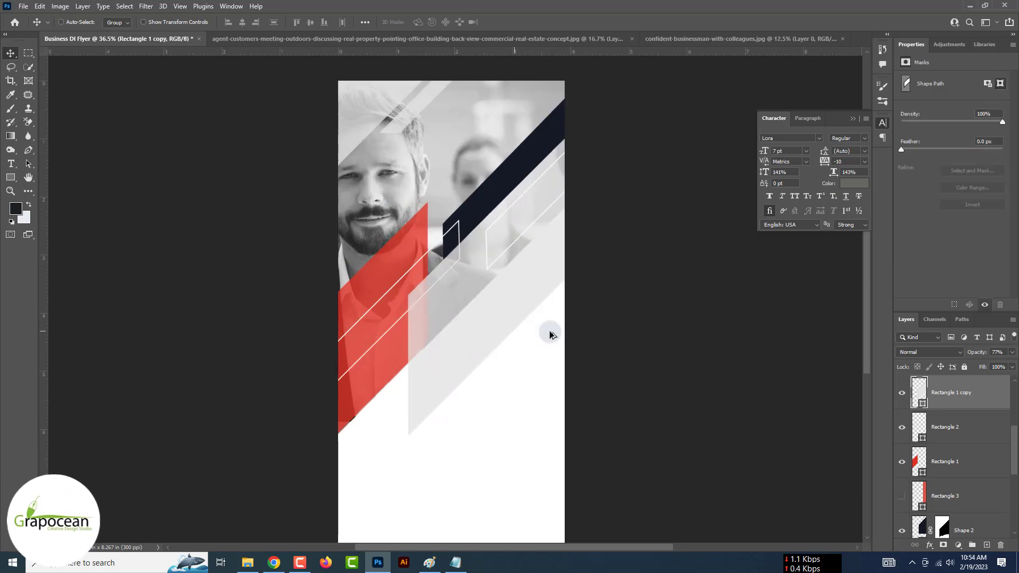
pyautogui.click(12, 163)
# Add a new top layer and type the Business headline at 56 pt.
pyautogui.scroll(3, 910, 391)
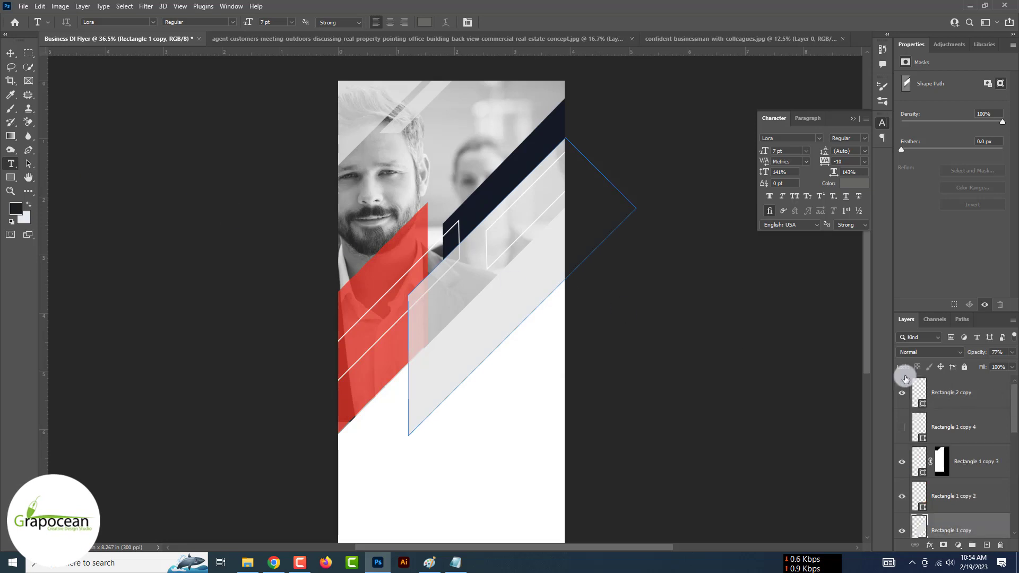
pyautogui.click(973, 399)
pyautogui.click(986, 545)
pyautogui.click(410, 147)
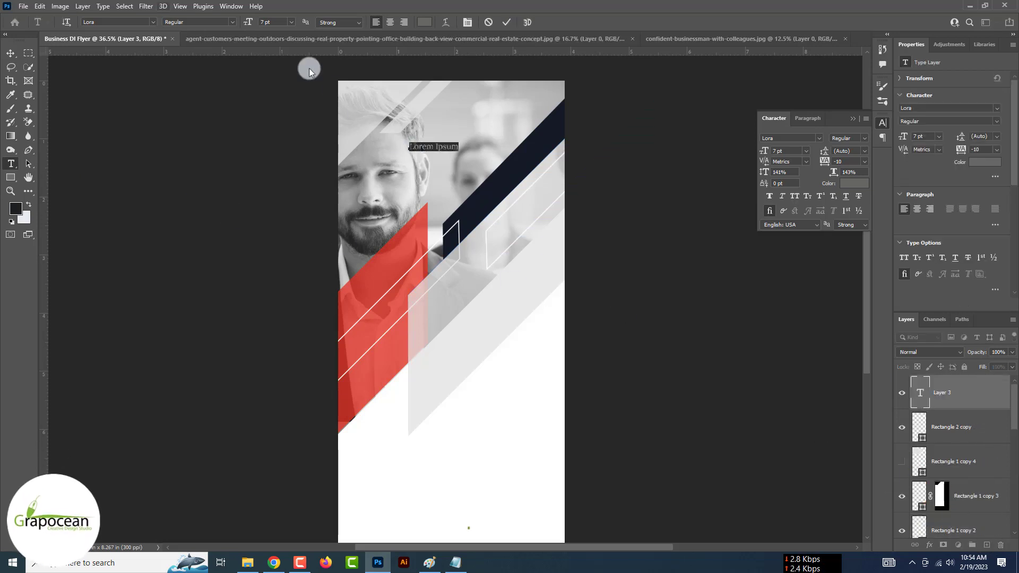
pyautogui.moveTo(249, 23); pyautogui.dragTo(275, 36)
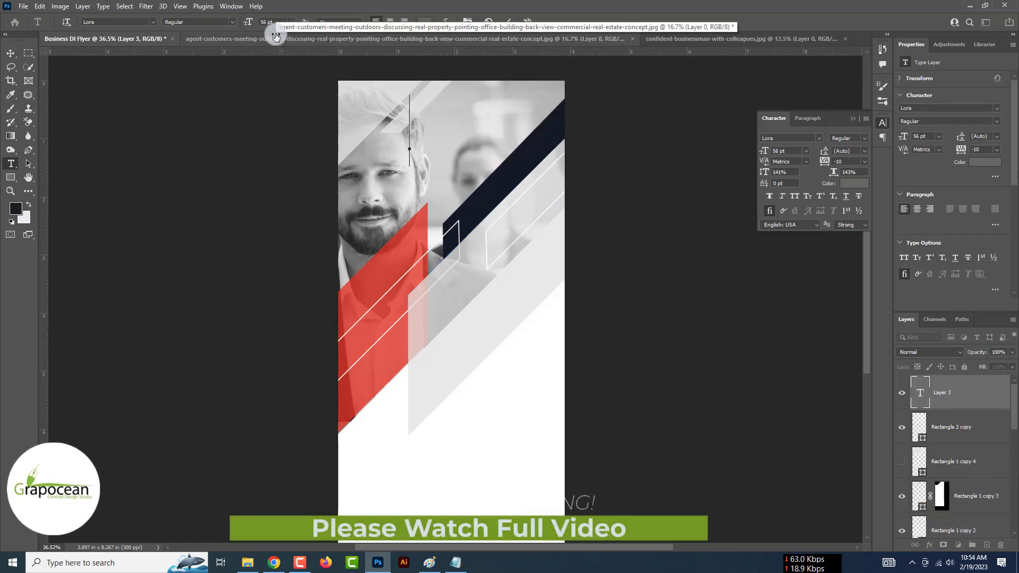
pyautogui.write('Busin')
pyautogui.hotkey('ctrl', 'a')
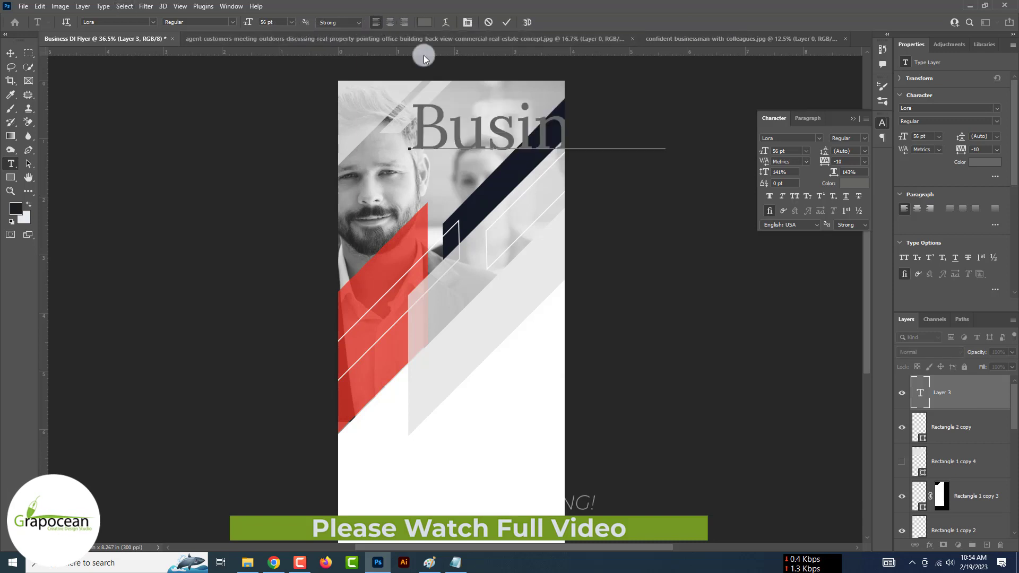
# Colour the Business headline dark navy #1a1a2e and commit it.
pyautogui.click(425, 21)
pyautogui.click(398, 260)
pyautogui.write('1a1a2e')
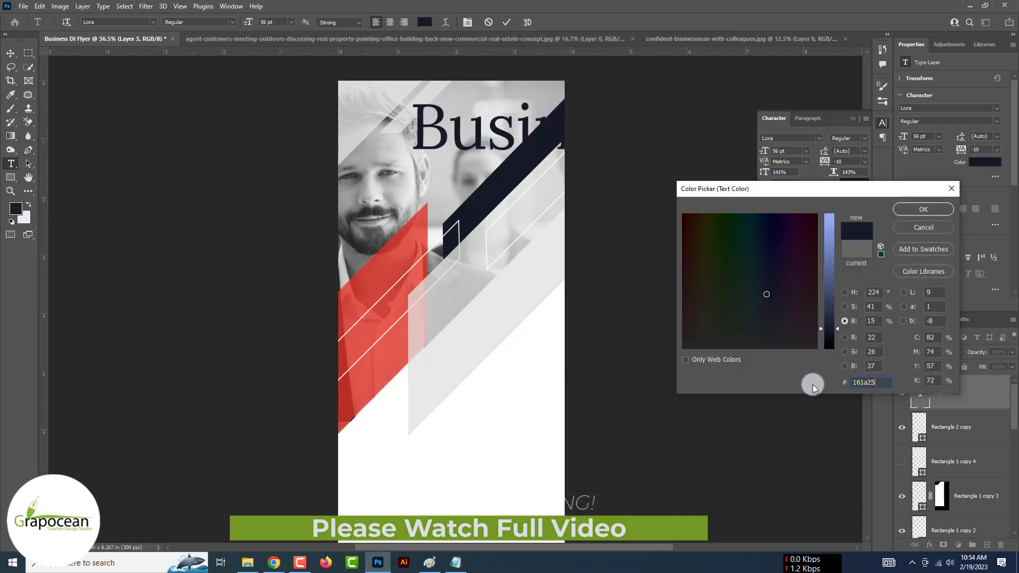
pyautogui.click(924, 209)
pyautogui.hotkey('ctrl', 'Return')
# Scale the Business headline down and place it low on the flyer below the red band.
pyautogui.press('v')
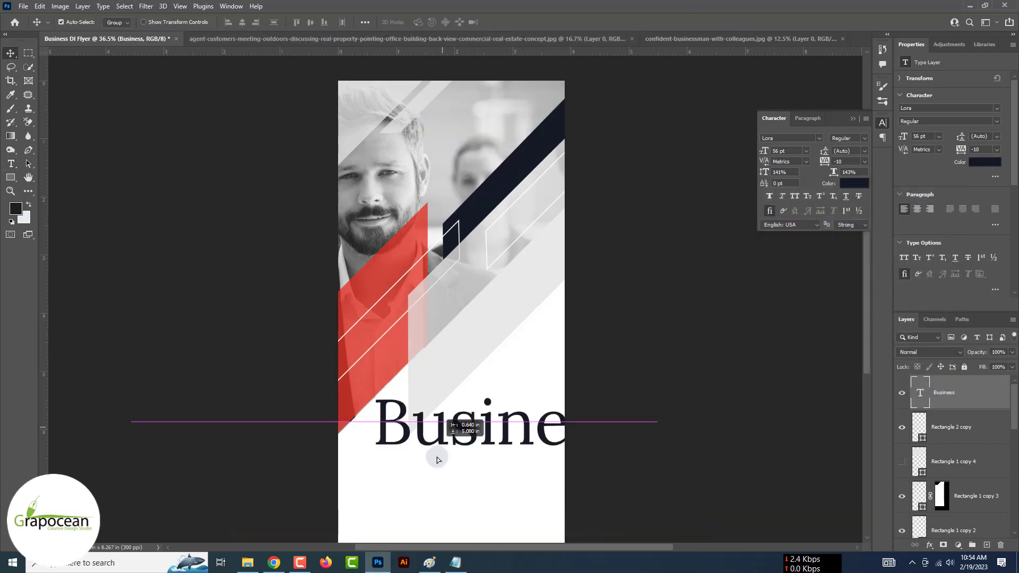
pyautogui.moveTo(246, 94); pyautogui.dragTo(411, 475)
pyautogui.scroll(-3, 409, 472)
pyautogui.hotkey('ctrl', 't')
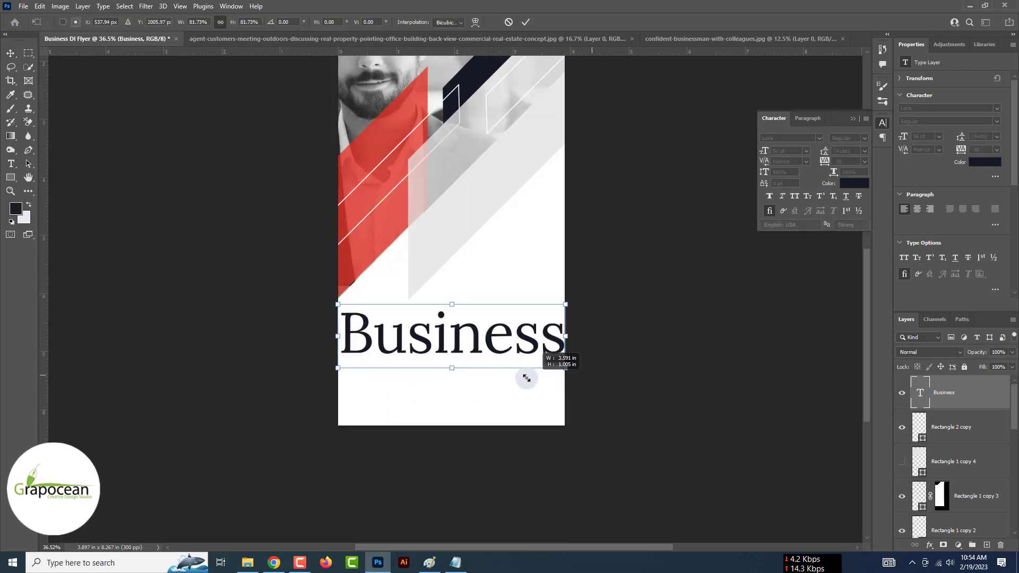
pyautogui.moveTo(568, 389); pyautogui.dragTo(467, 375)
pyautogui.moveTo(420, 340)
pyautogui.mouseDown()
pyautogui.moveTo(451, 270)
pyautogui.moveTo(457, 307)
pyautogui.mouseUp()
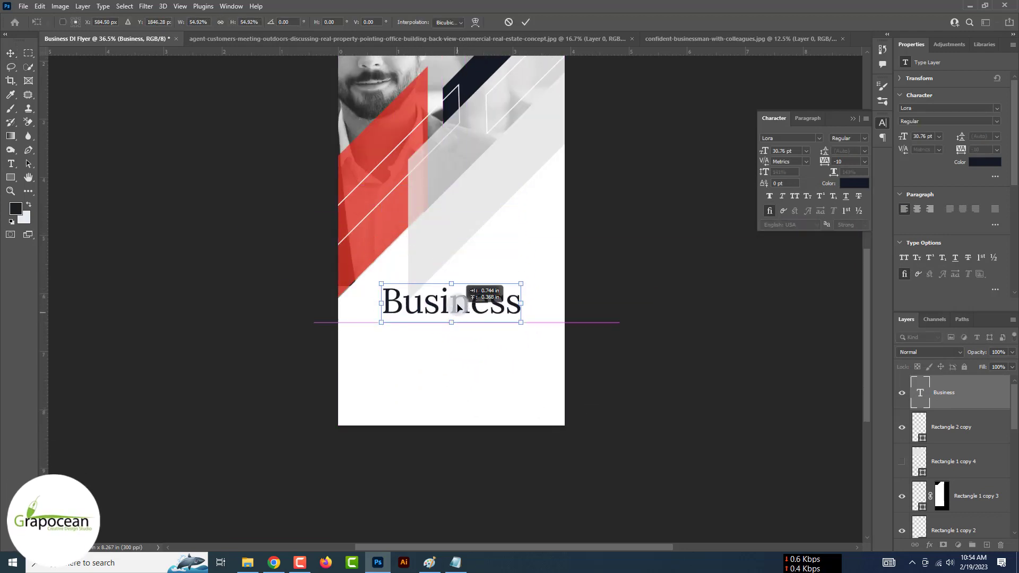
pyautogui.click(526, 22)
pyautogui.click(481, 172)
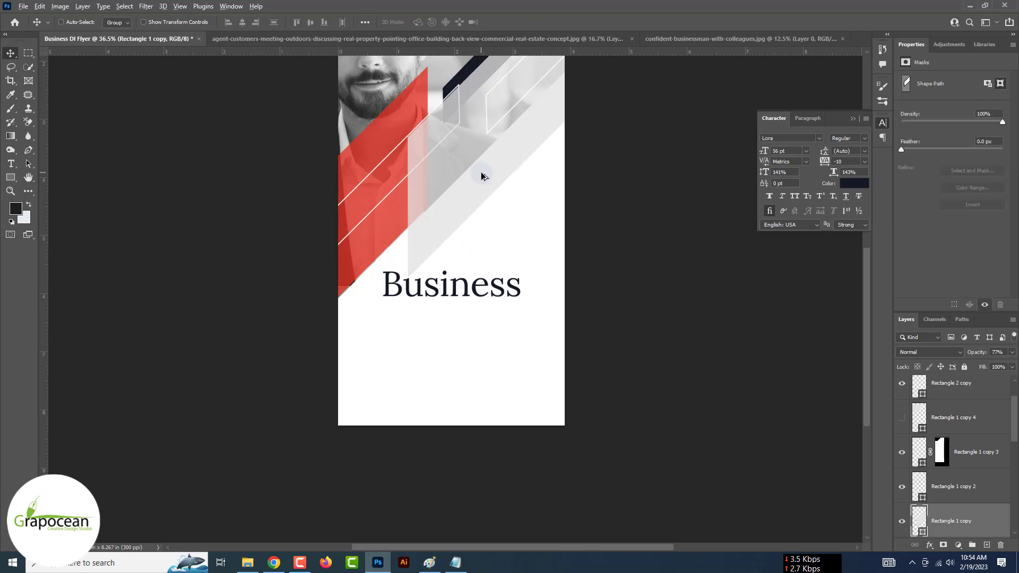
pyautogui.scroll(-3, 480, 172)
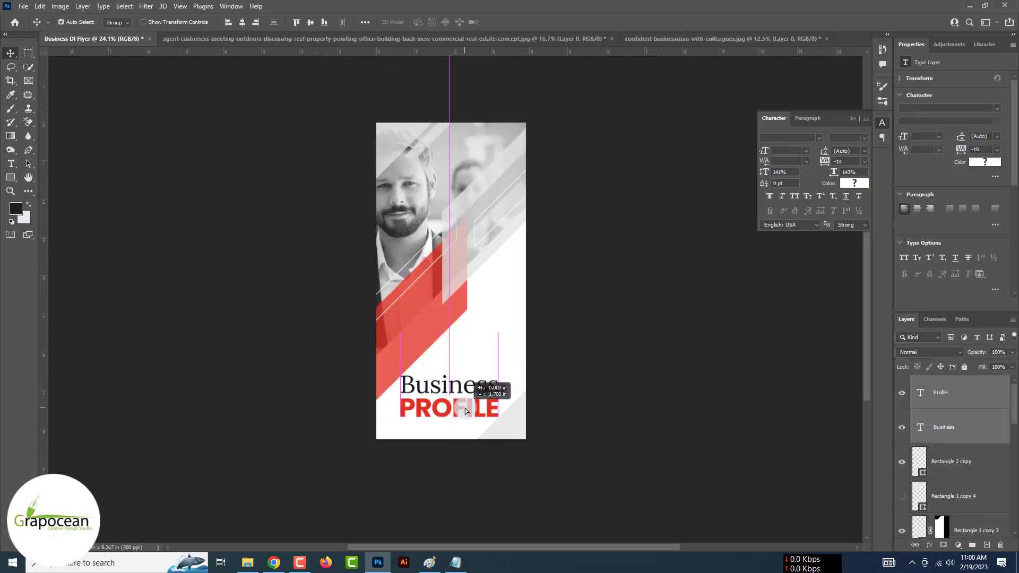
# Type the 'we are creative& professional' tagline and move the Business PROFILE title above it.
pyautogui.moveTo(466, 411); pyautogui.dragTo(467, 415)
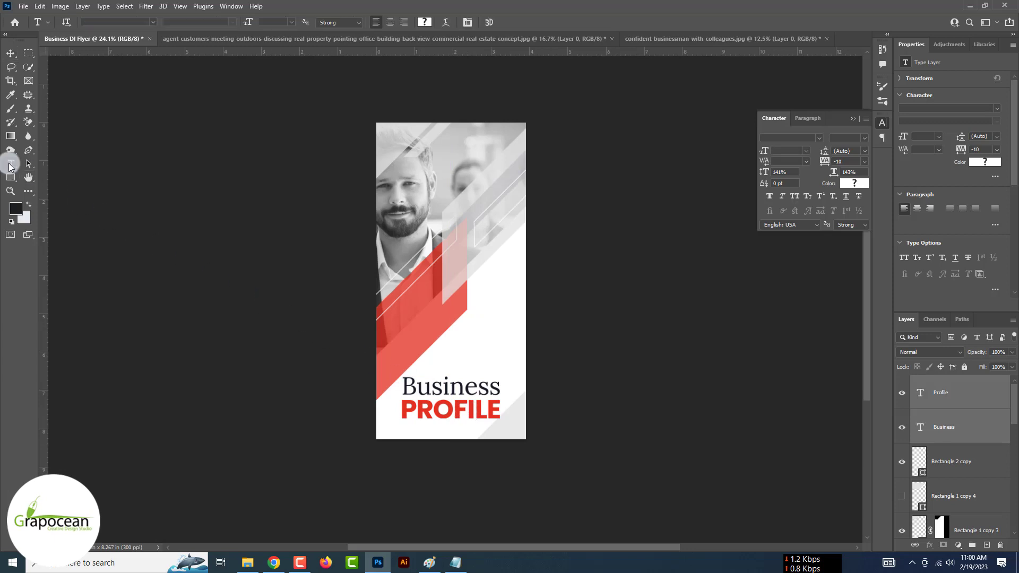
pyautogui.click(430, 333)
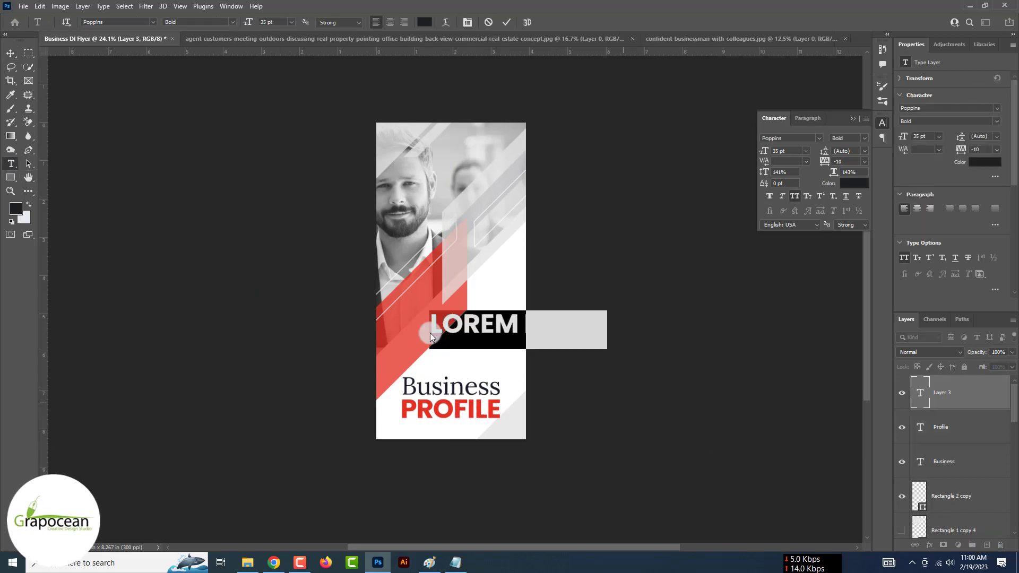
pyautogui.press('BackSpace')
pyautogui.write('WE ARE')
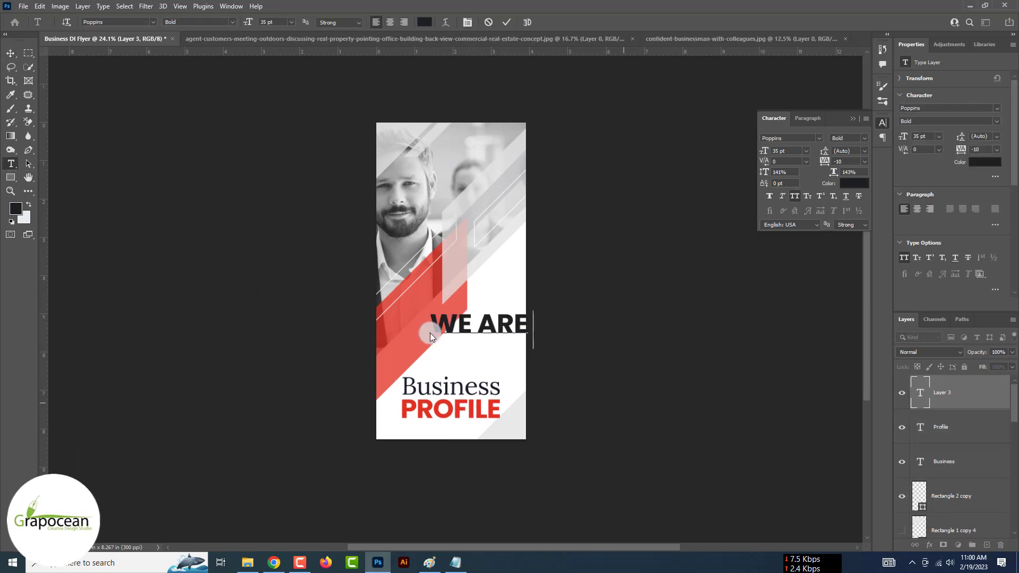
pyautogui.write('CO')
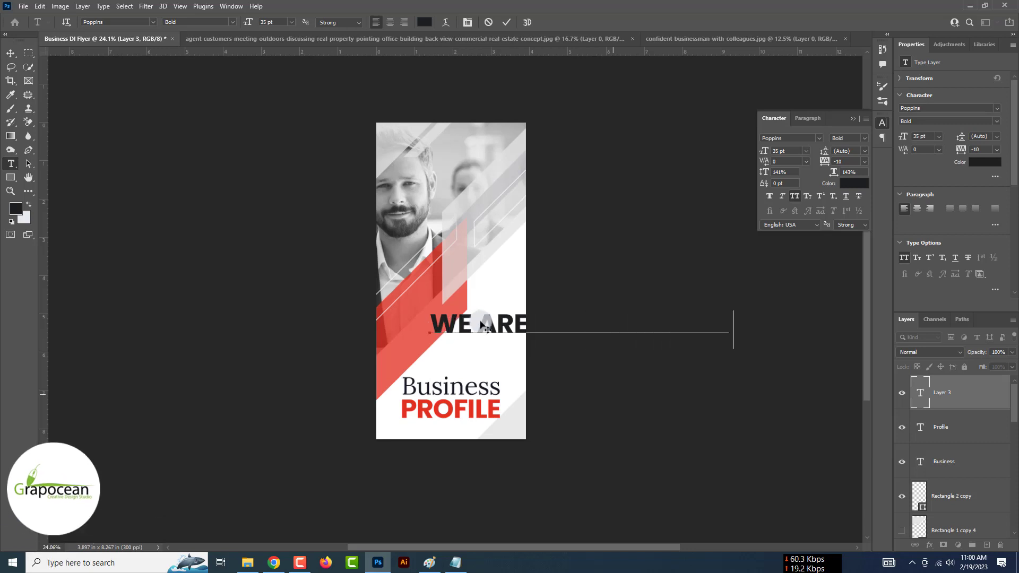
pyautogui.click(482, 320)
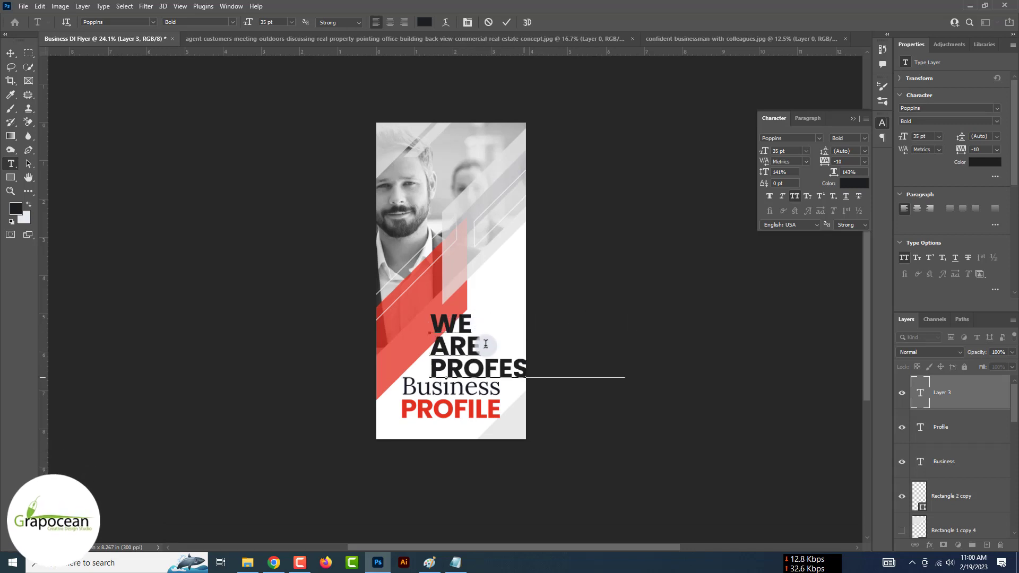
pyautogui.click(432, 348)
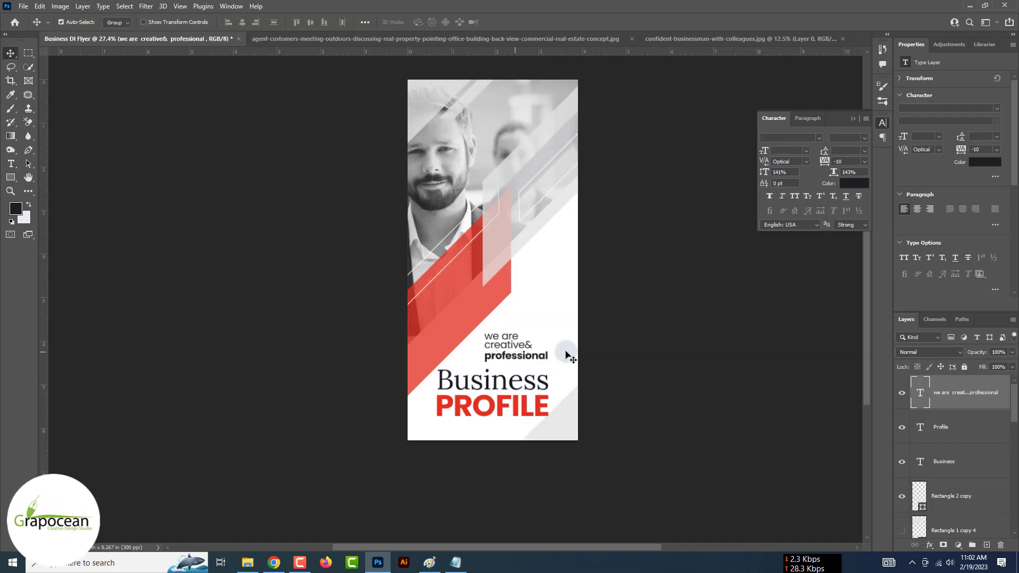
pyautogui.moveTo(527, 389)
pyautogui.mouseDown()
pyautogui.moveTo(527, 157)
pyautogui.moveTo(548, 132)
pyautogui.mouseUp()
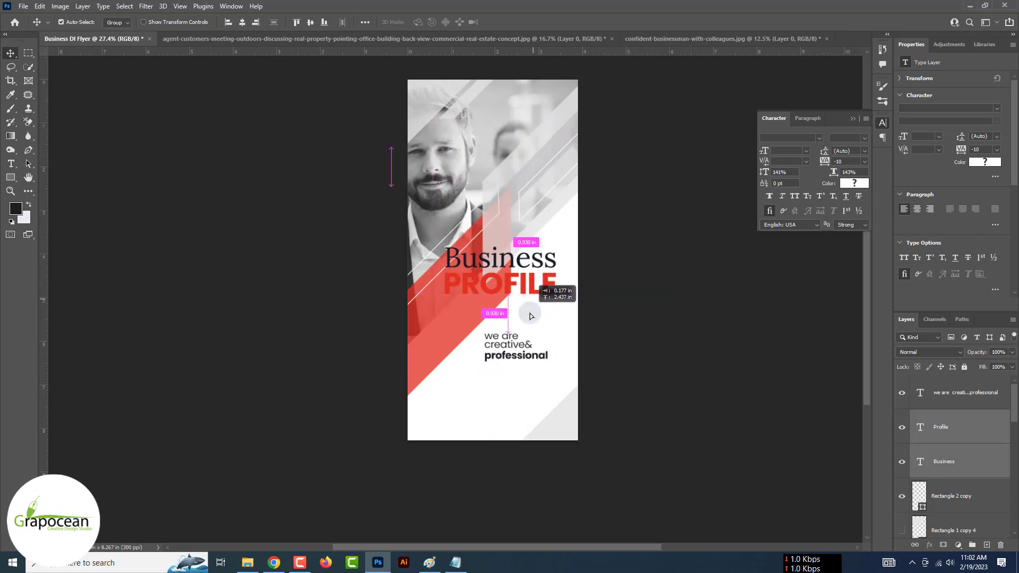
pyautogui.hotkey('ctrl', 't')
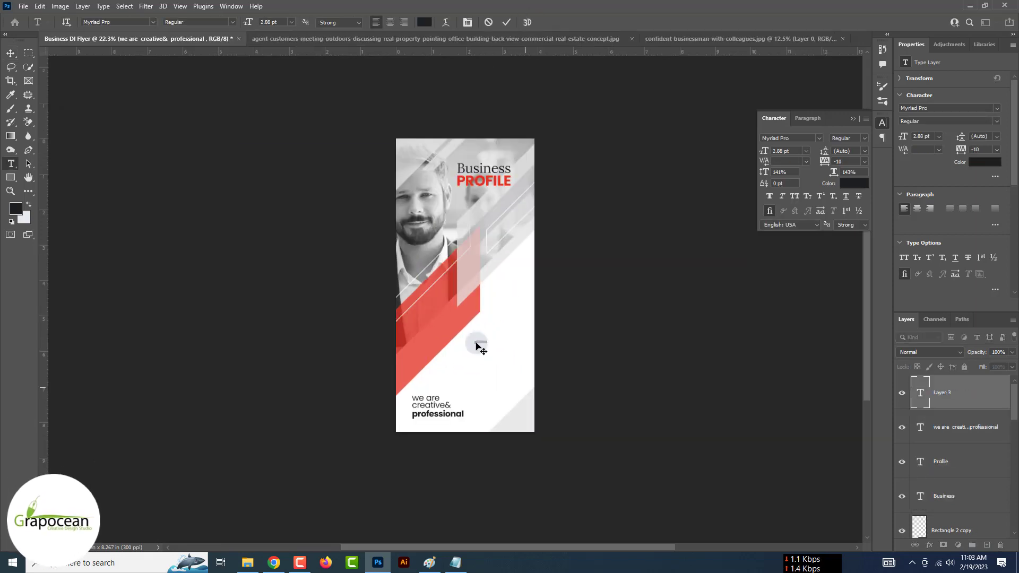
# Set the 2023 text to 44 pt and give it a red colour.
pyautogui.keyDown('alt'); pyautogui.scroll(3, 474, 347); pyautogui.keyUp('alt')
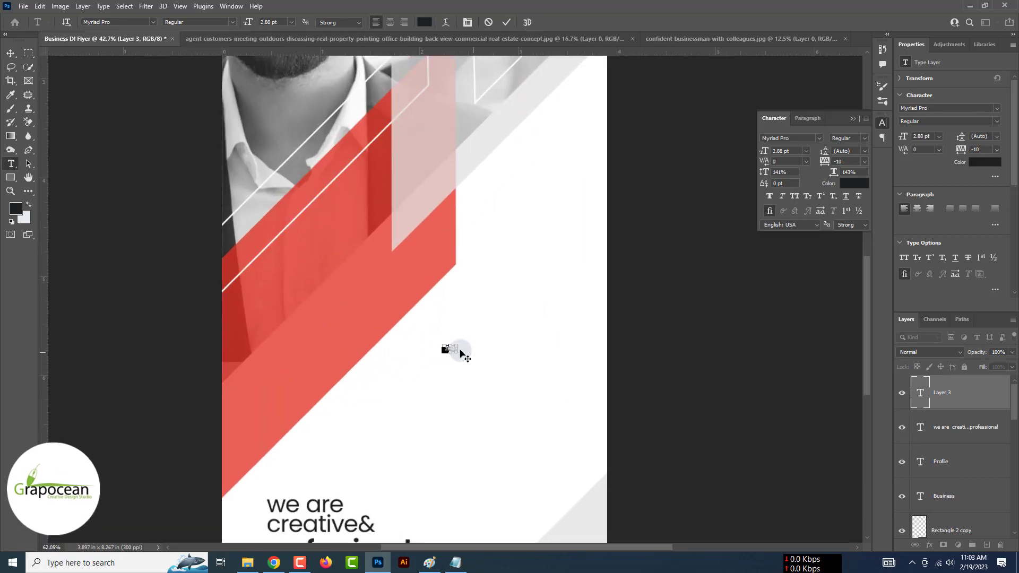
pyautogui.write('44')
pyautogui.press('Return')
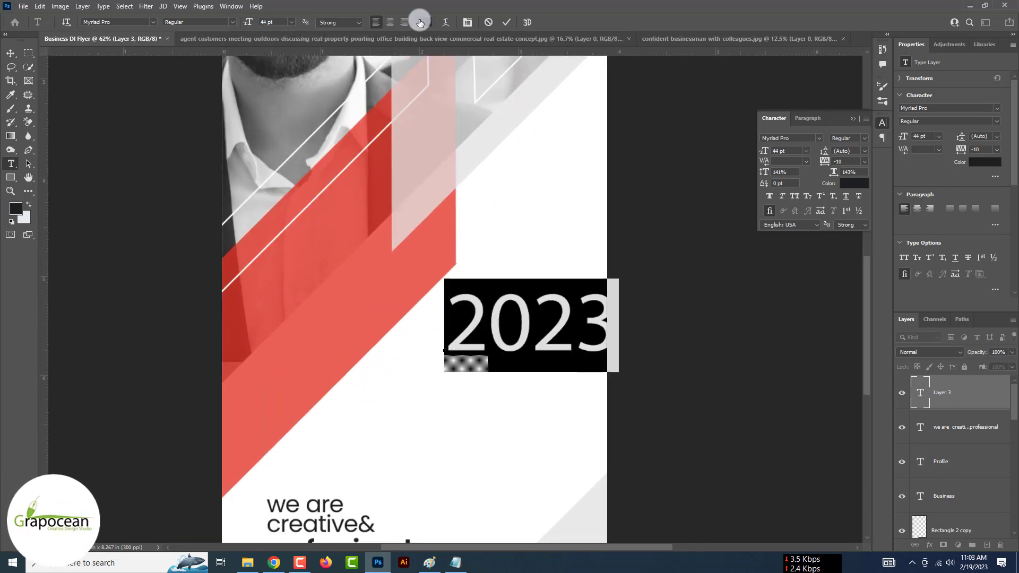
pyautogui.click(419, 22)
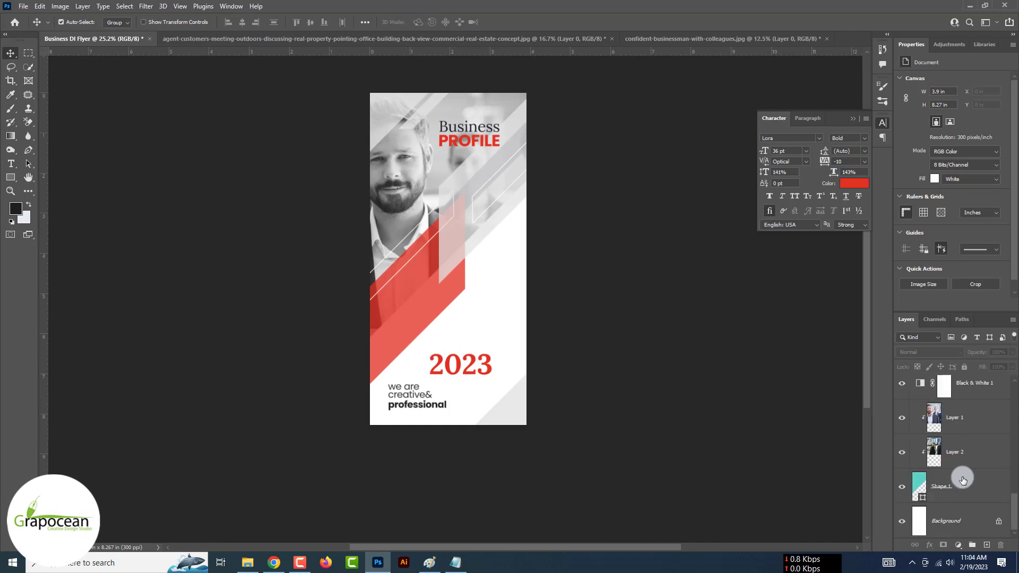
pyautogui.scroll(2, 963, 480)
pyautogui.scroll(2, 950, 466)
# Show the red Rectangle 3 strip, reposition it, and raise its bottom corner for a diagonal cut.
pyautogui.click(901, 452)
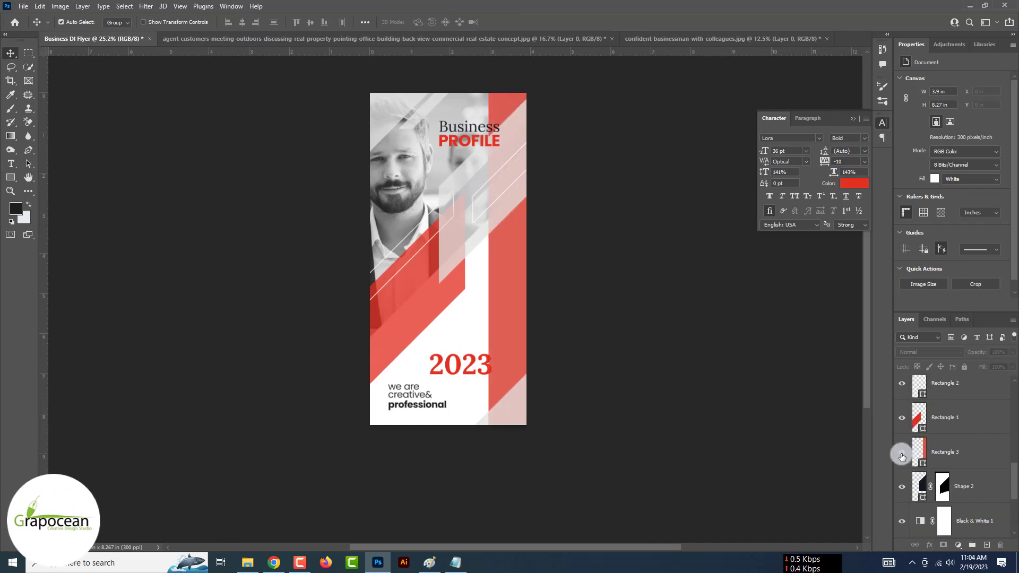
pyautogui.click(467, 140)
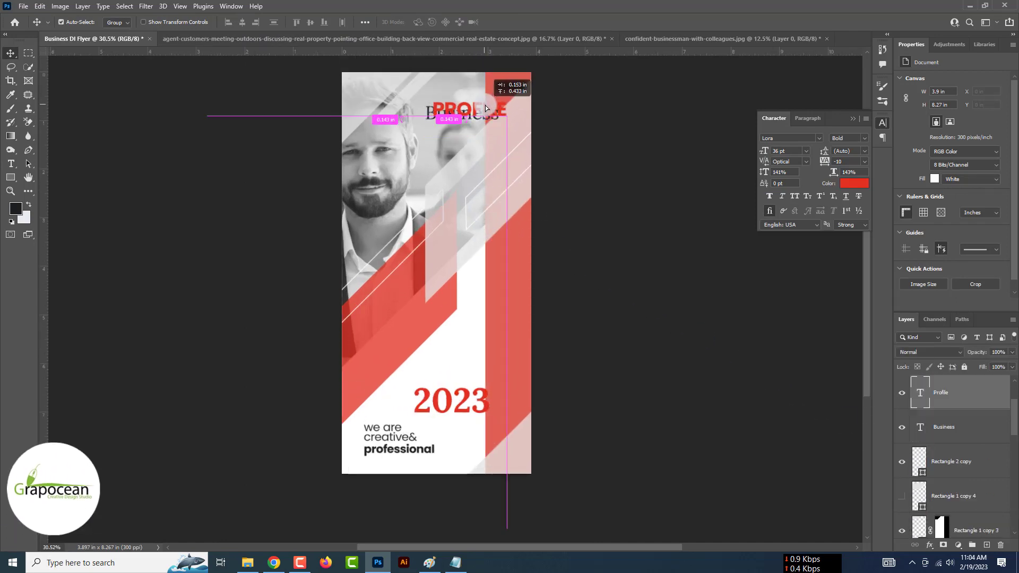
pyautogui.scroll(3, 485, 114)
pyautogui.click(483, 159)
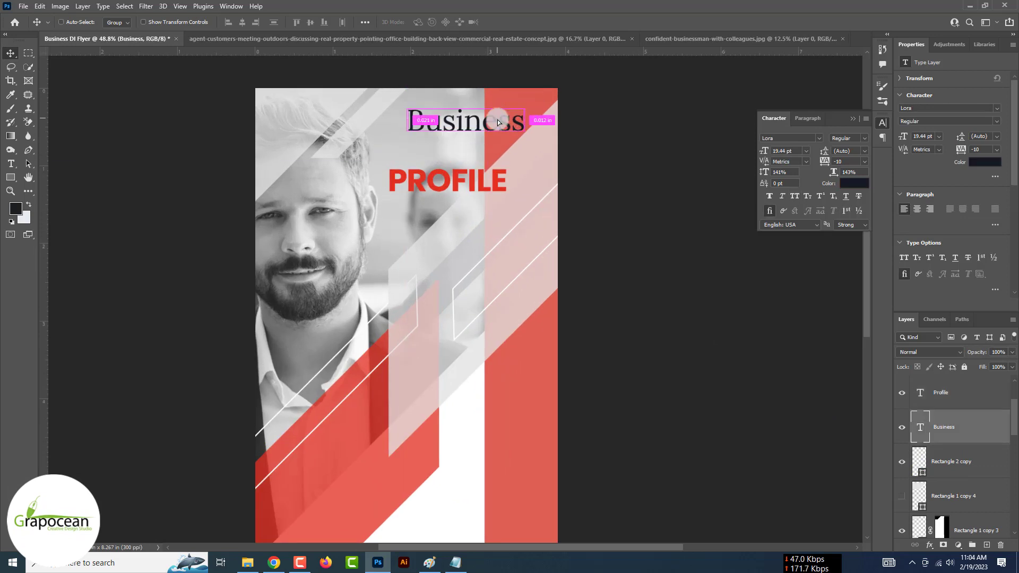
pyautogui.scroll(-3, 569, 287)
pyautogui.scroll(-1, 567, 313)
pyautogui.moveTo(496, 279); pyautogui.dragTo(490, 317)
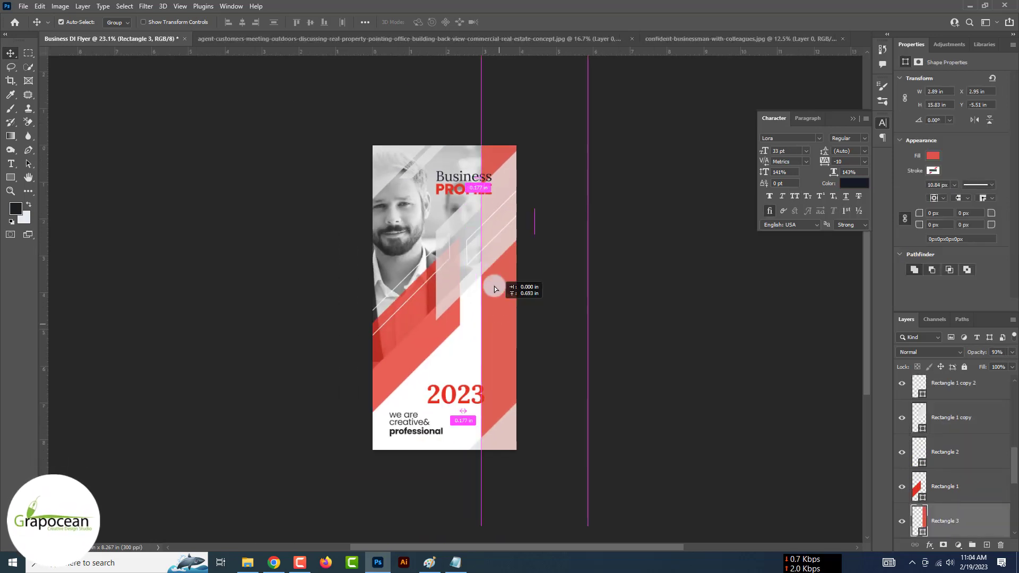
pyautogui.moveTo(492, 274); pyautogui.dragTo(475, 362)
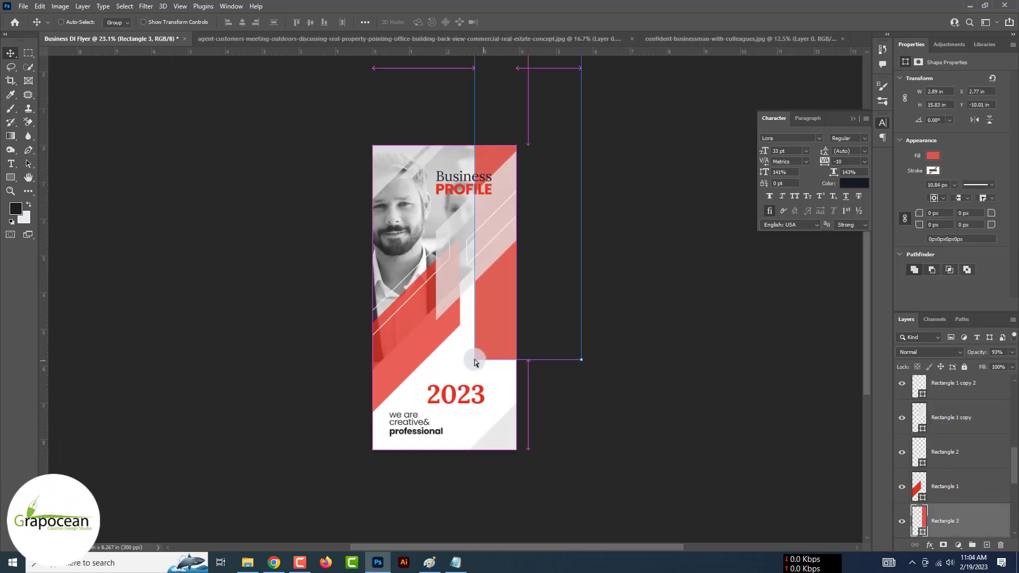
pyautogui.moveTo(488, 480); pyautogui.dragTo(484, 469)
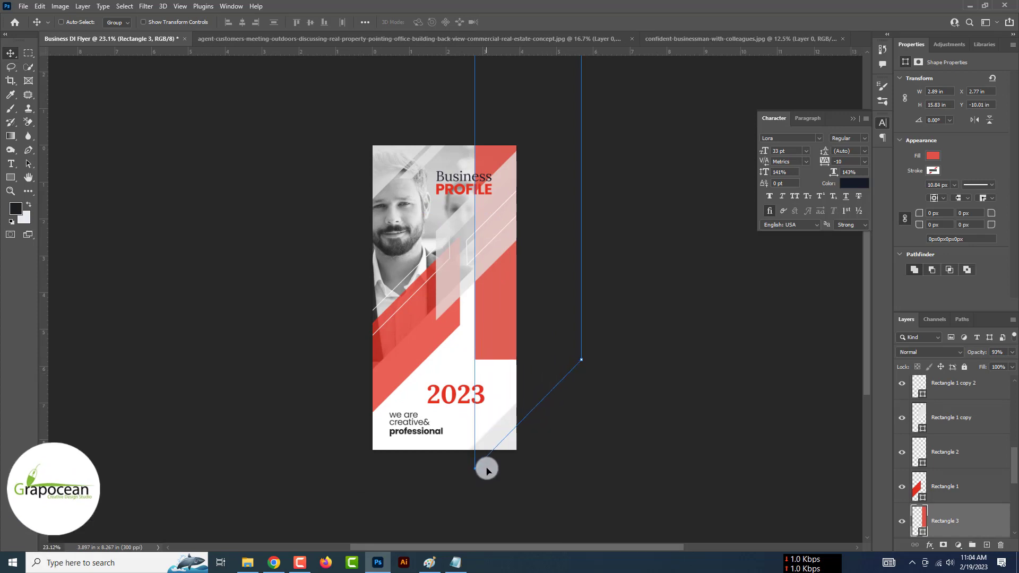
pyautogui.click(473, 204)
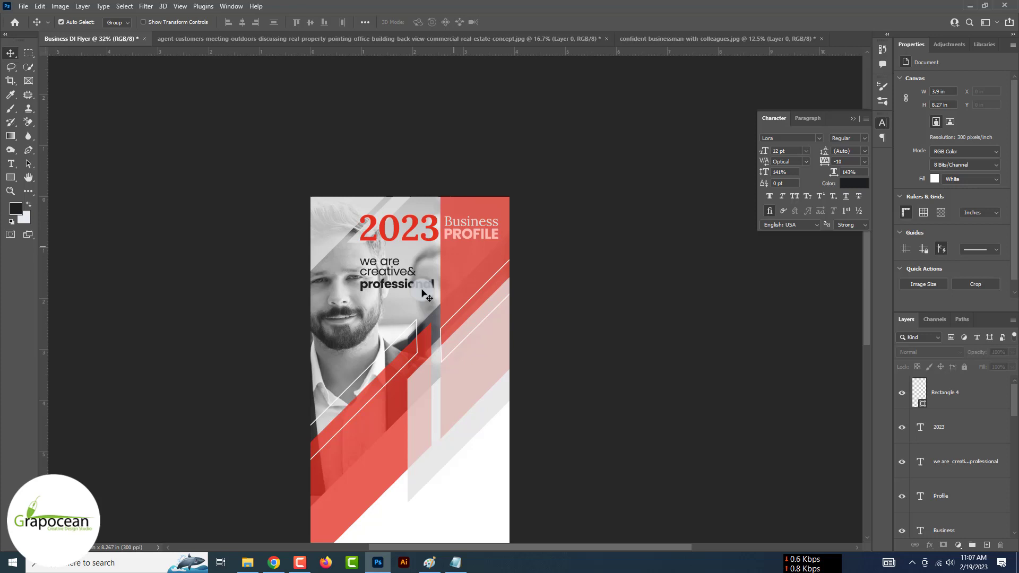
# Reposition the 'we are creative & professional' tagline and widen the Lorem ipsum paragraph boxes.
pyautogui.moveTo(425, 295); pyautogui.dragTo(442, 422)
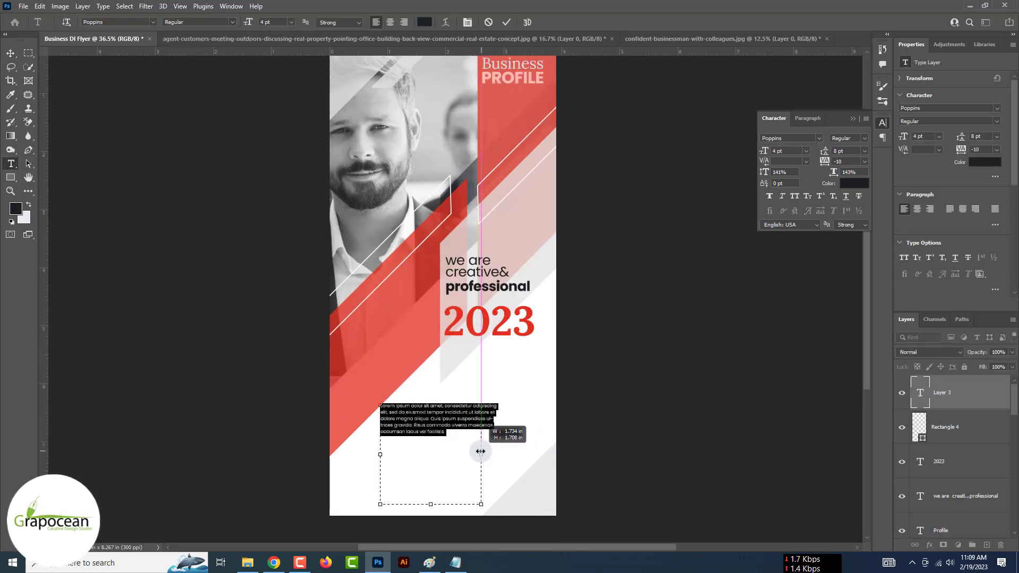
pyautogui.moveTo(380, 454); pyautogui.dragTo(351, 461)
pyautogui.moveTo(480, 451); pyautogui.dragTo(496, 461)
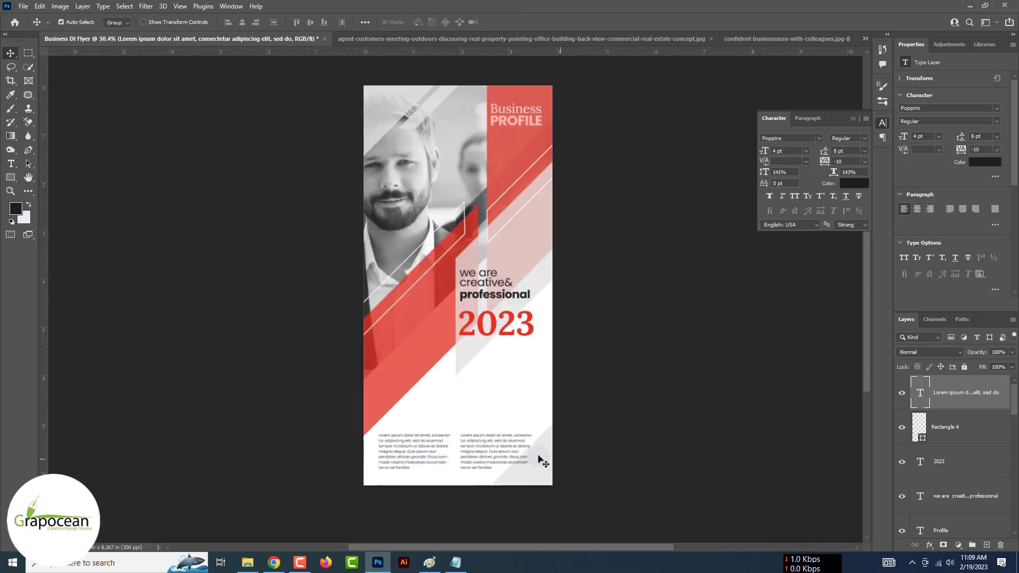
# Add a 'Company Services' text line above the paragraphs in Glacial Indifference Bold.
pyautogui.press('t')
pyautogui.click(419, 399)
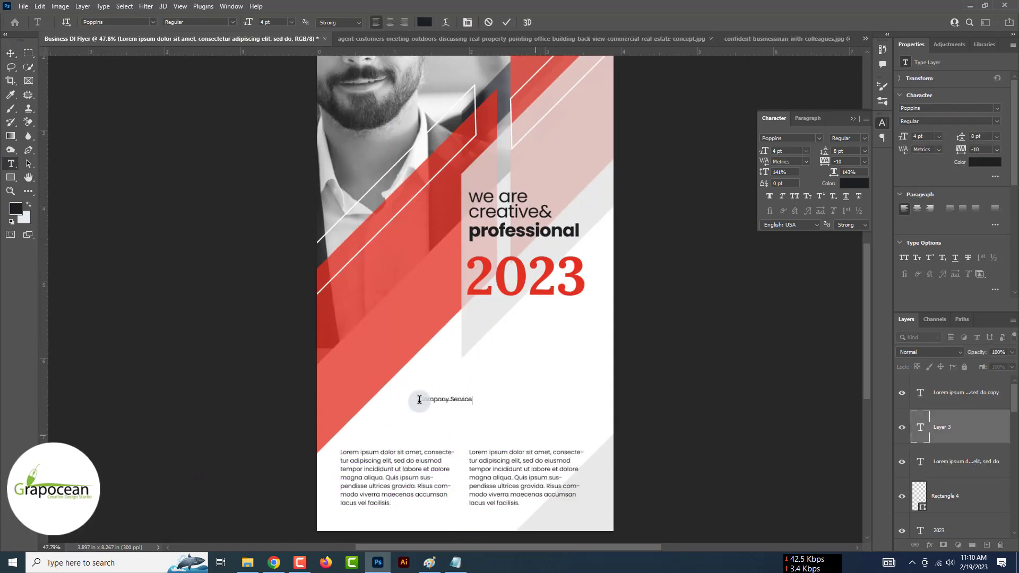
pyautogui.hotkey('ctrl', 'a')
pyautogui.click(154, 22)
pyautogui.press('Down')
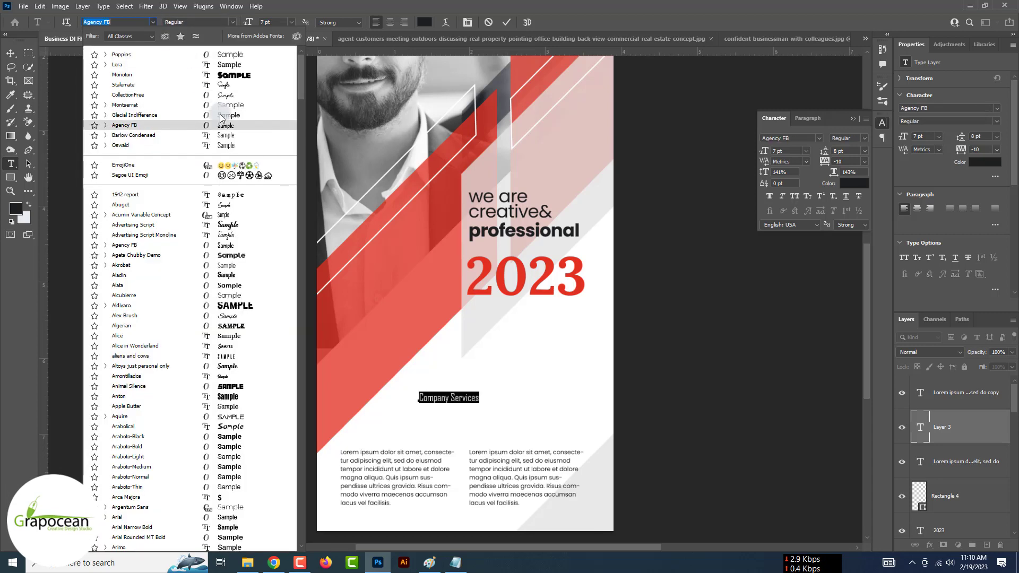
pyautogui.press('Return')
pyautogui.hotkey('ctrl', 'shift', '.')
pyautogui.hotkey('ctrl', 'shift', '.')
pyautogui.scroll(2, 504, 319)
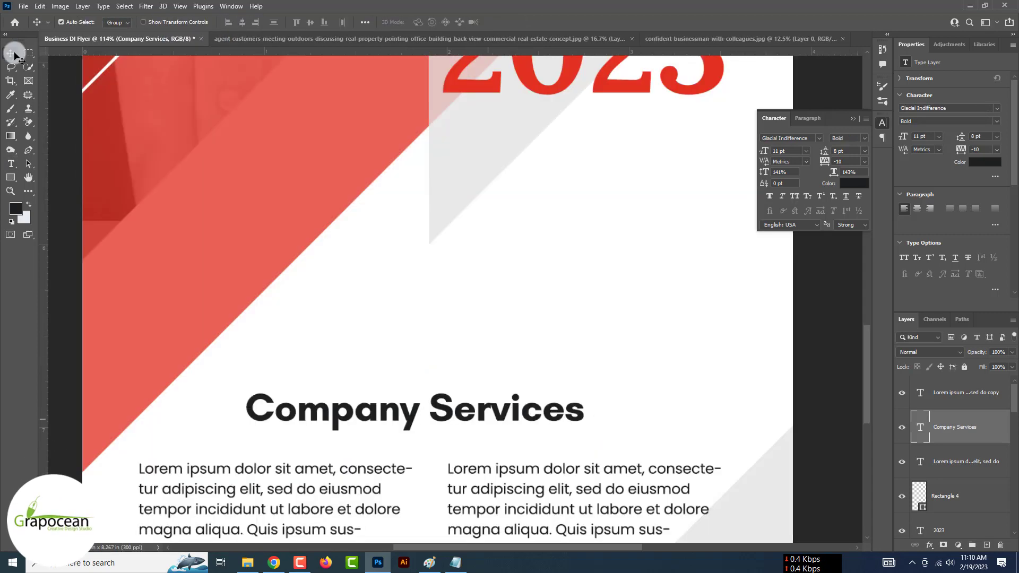
pyautogui.scroll(-2, 375, 329)
# Place COMPANY SERVICES on the red band, enlarge SERVICES one point, and colour it white.
pyautogui.moveTo(355, 362); pyautogui.dragTo(348, 261)
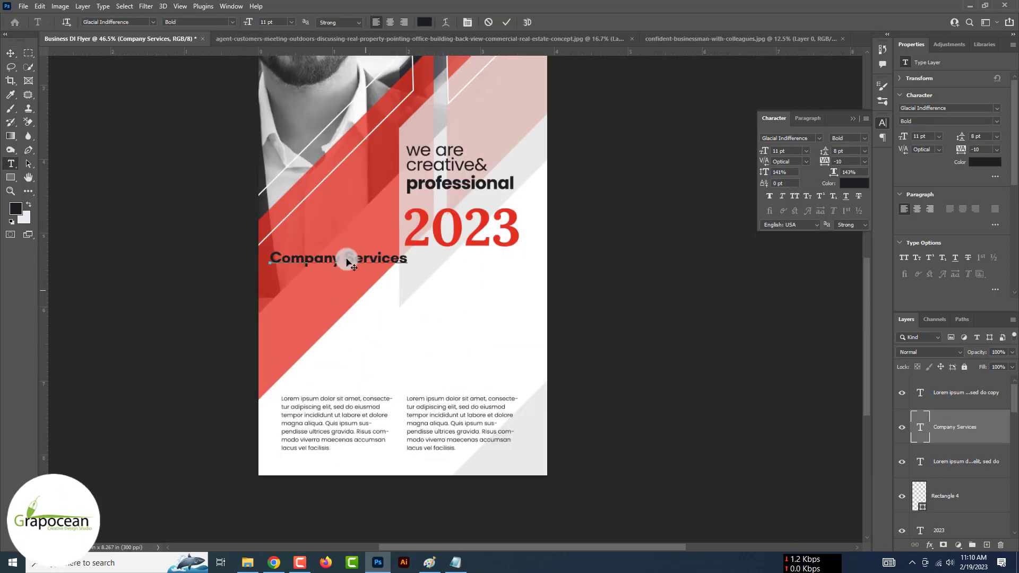
pyautogui.doubleClick(343, 272)
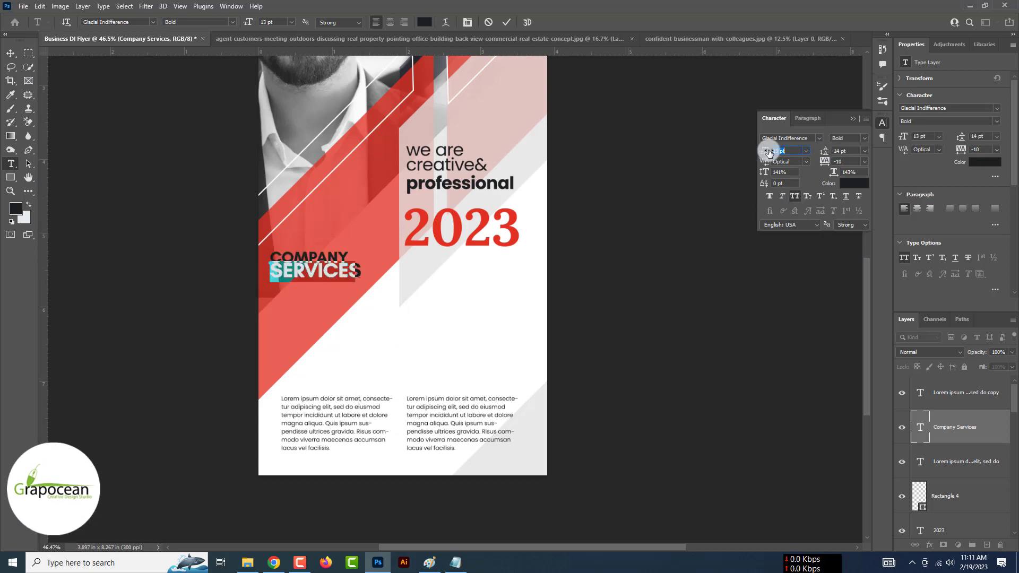
pyautogui.hotkey('ctrl', 'shift', '.')
pyautogui.click(424, 21)
pyautogui.click(922, 209)
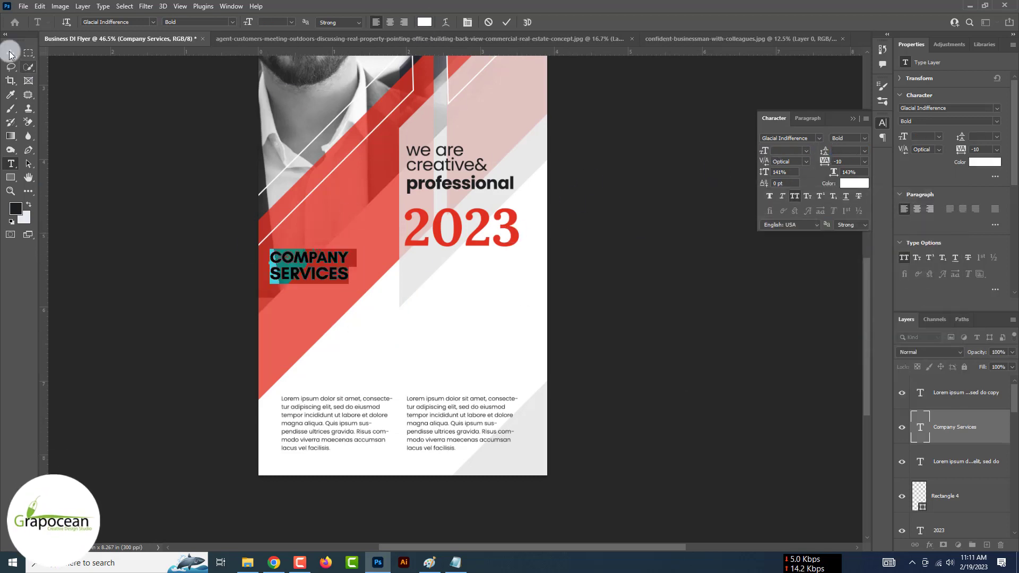
pyautogui.click(10, 53)
pyautogui.moveTo(330, 277); pyautogui.dragTo(342, 282)
# Move the left paragraph under its heading and flip the red Rectangle 3 strip 180° behind the lower-right text.
pyautogui.moveTo(334, 424); pyautogui.dragTo(334, 331)
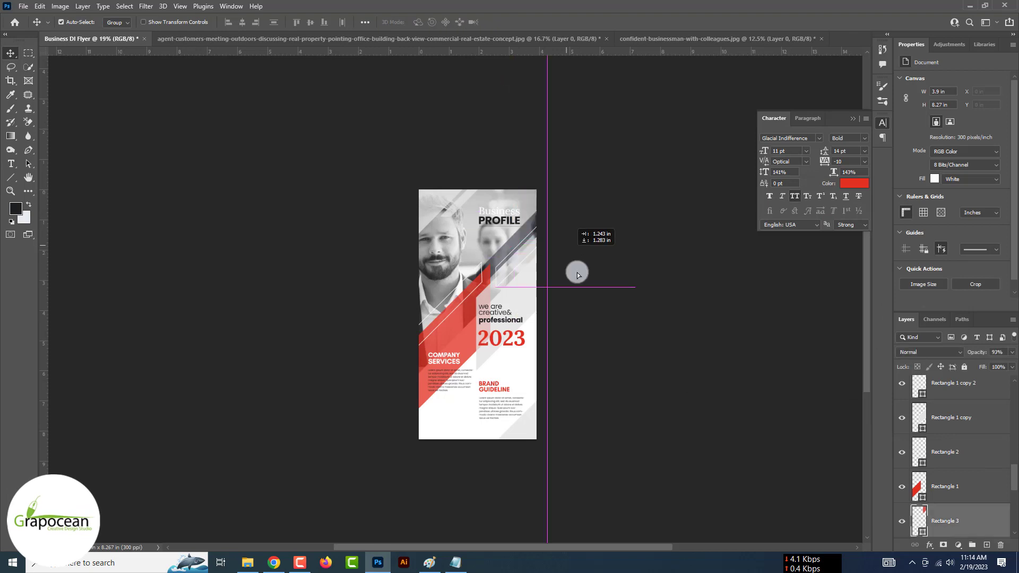
pyautogui.moveTo(534, 328); pyautogui.dragTo(528, 329)
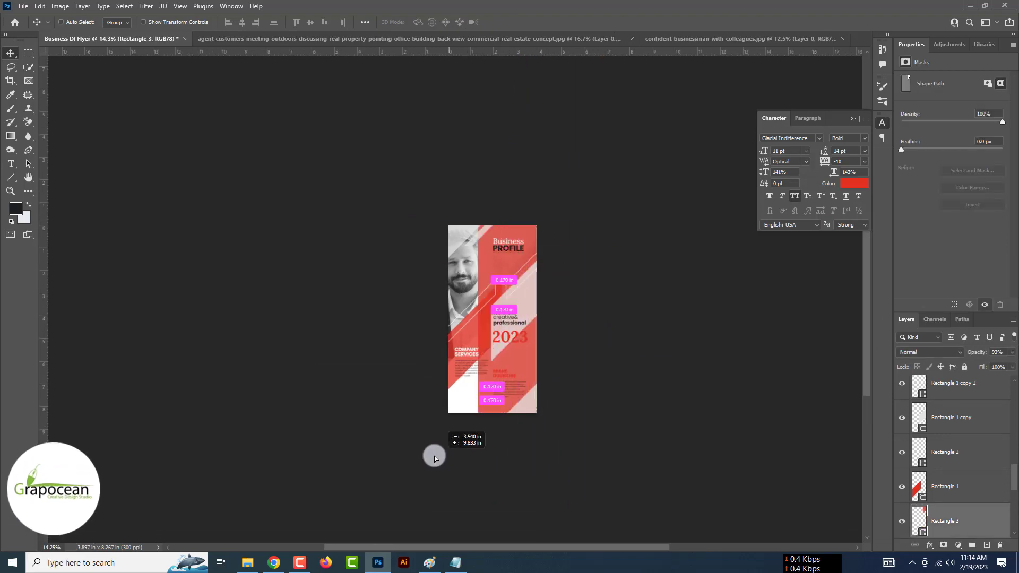
pyautogui.moveTo(543, 429); pyautogui.dragTo(541, 345)
pyautogui.hotkey('ctrl', 't')
pyautogui.moveTo(617, 383); pyautogui.dragTo(538, 79)
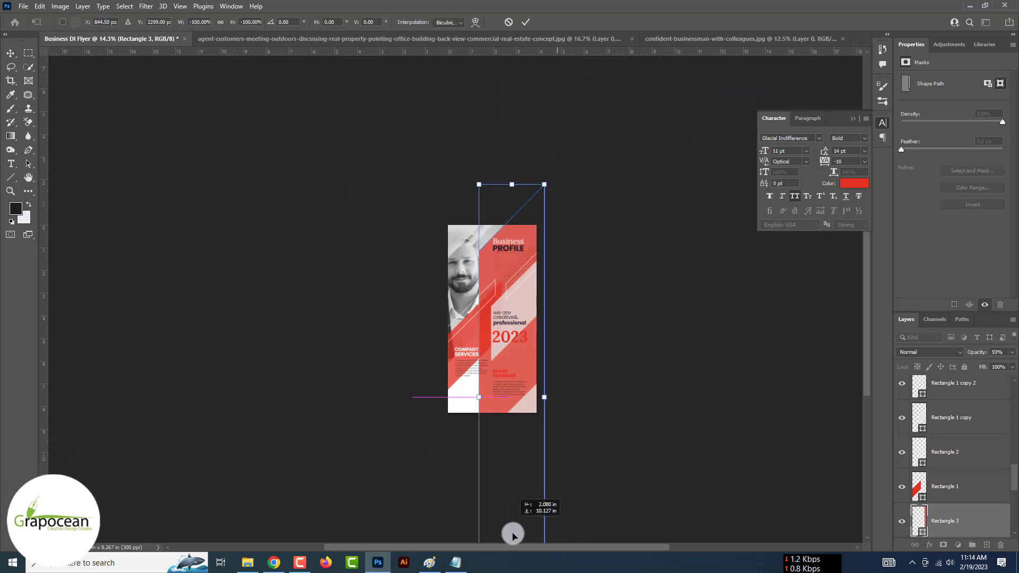
pyautogui.moveTo(539, 79); pyautogui.dragTo(523, 537)
pyautogui.scroll(3, 523, 321)
pyautogui.scroll(2, 523, 321)
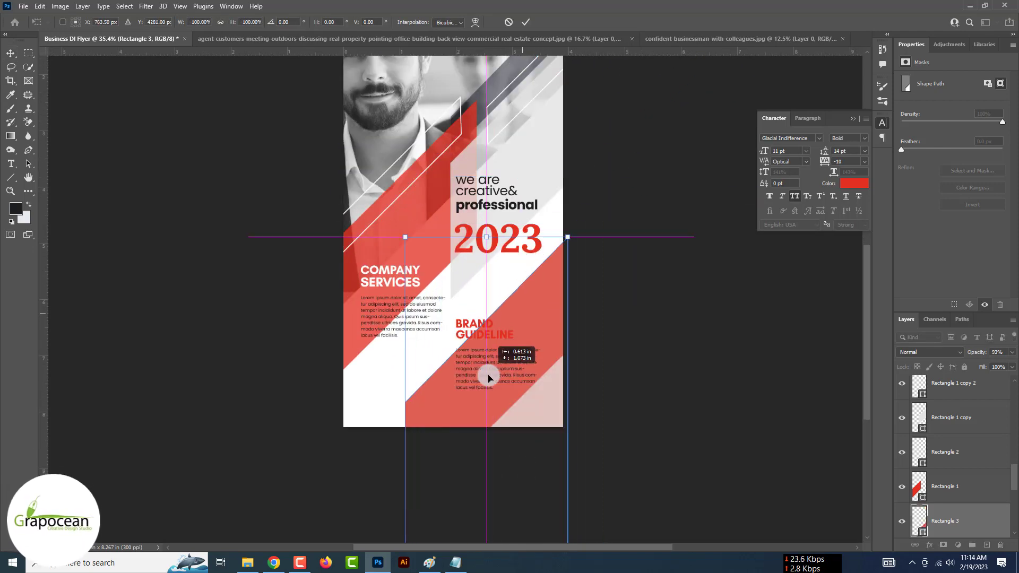
pyautogui.moveTo(523, 321)
pyautogui.mouseDown()
pyautogui.moveTo(486, 391)
pyautogui.moveTo(559, 358)
pyautogui.mouseUp()
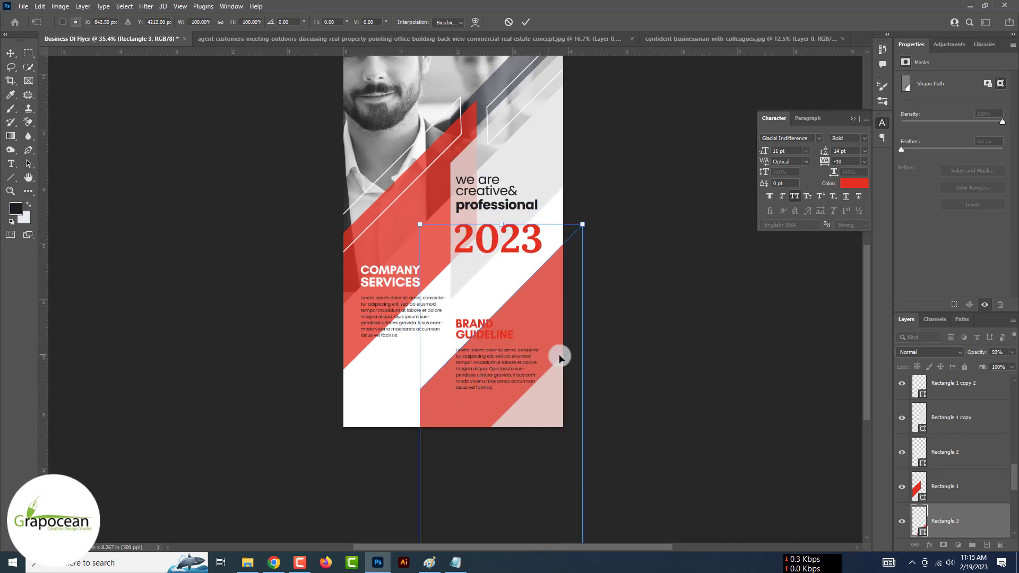
pyautogui.click(529, 23)
# Move the right paragraph and the BRAND GUIDELINE heading lower on the red band.
pyautogui.scroll(-2, 606, 380)
pyautogui.scroll(2, 531, 335)
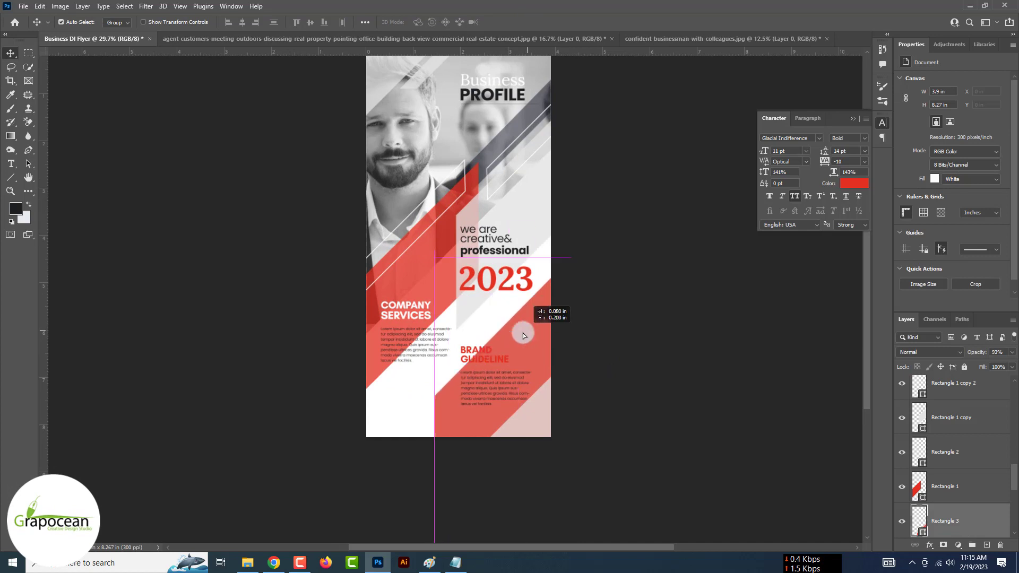
pyautogui.scroll(3, 498, 380)
pyautogui.moveTo(484, 393); pyautogui.dragTo(479, 433)
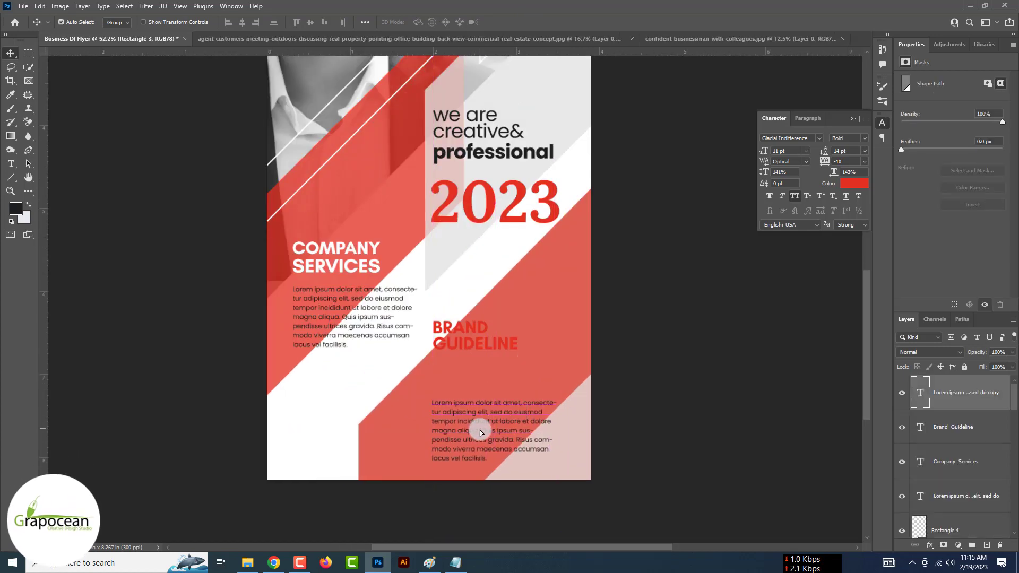
pyautogui.moveTo(479, 355); pyautogui.dragTo(483, 373)
# Colour the paragraph under BRAND GUIDELINE white.
pyautogui.press('t')
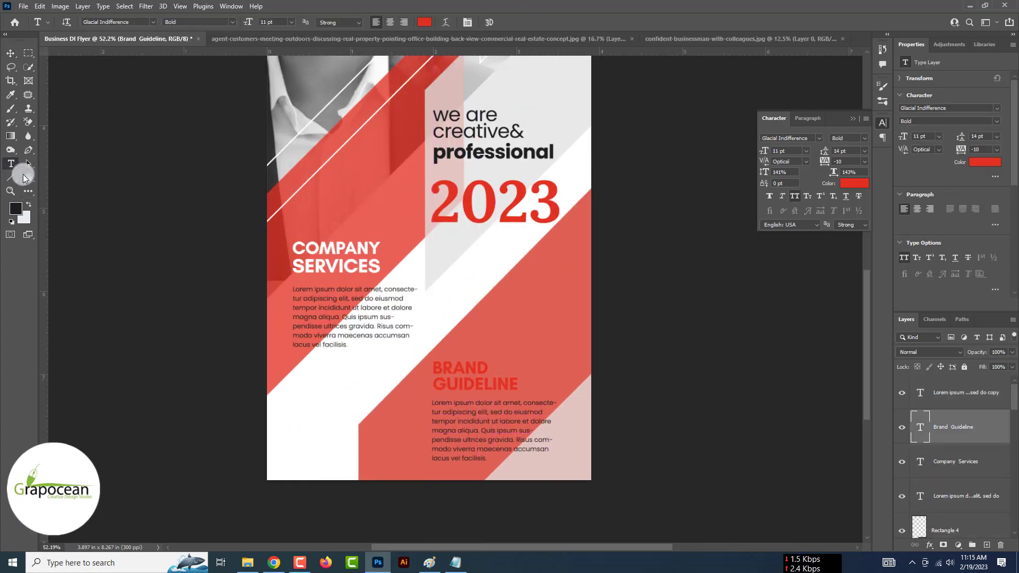
pyautogui.click(484, 456)
pyautogui.hotkey('ctrl', 'a')
pyautogui.click(425, 22)
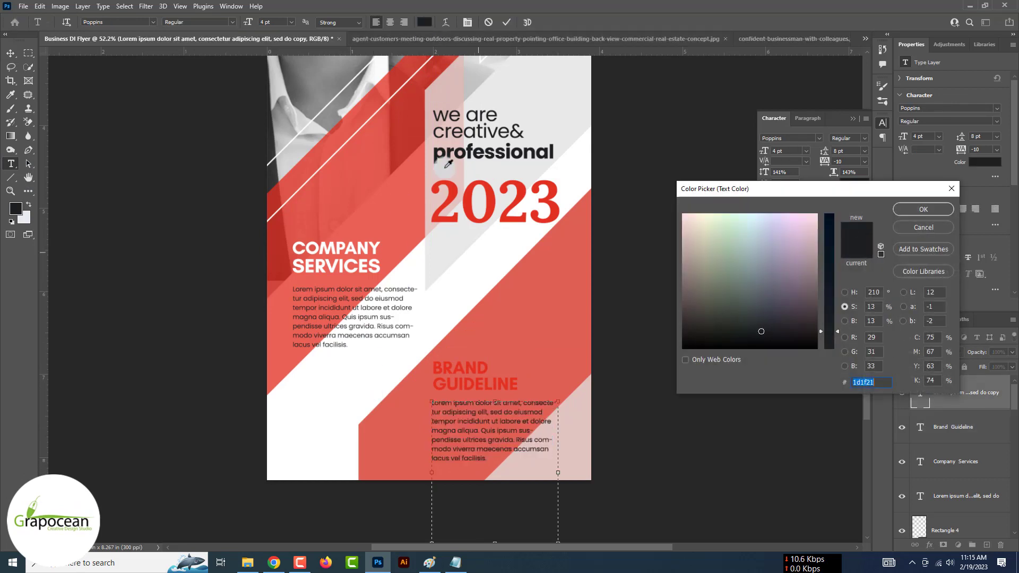
pyautogui.click(457, 295)
pyautogui.click(922, 209)
pyautogui.click(10, 52)
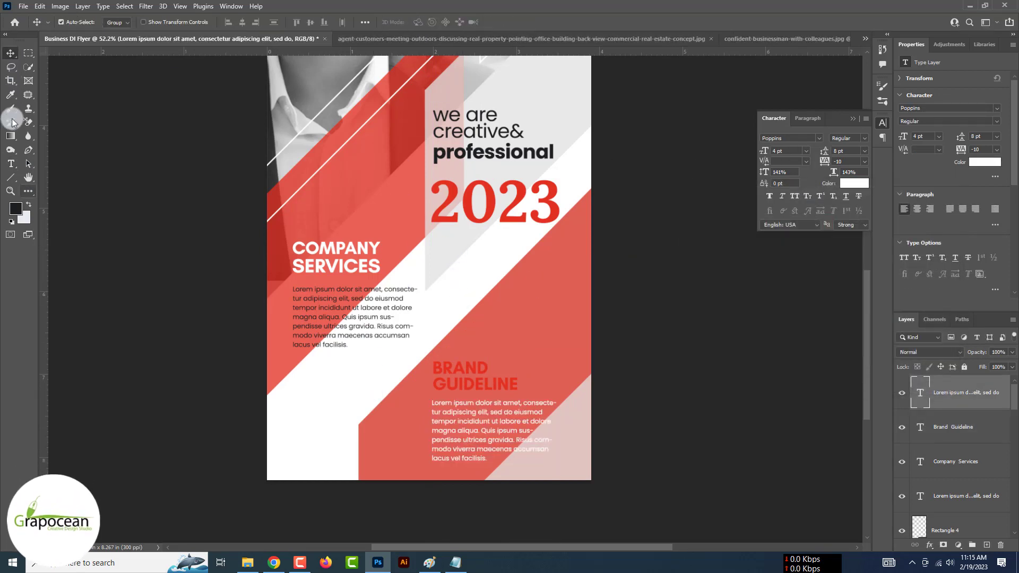
# Colour the BRAND GUIDELINE heading text white.
pyautogui.click(515, 382)
pyautogui.hotkey('ctrl', 'a')
pyautogui.click(424, 22)
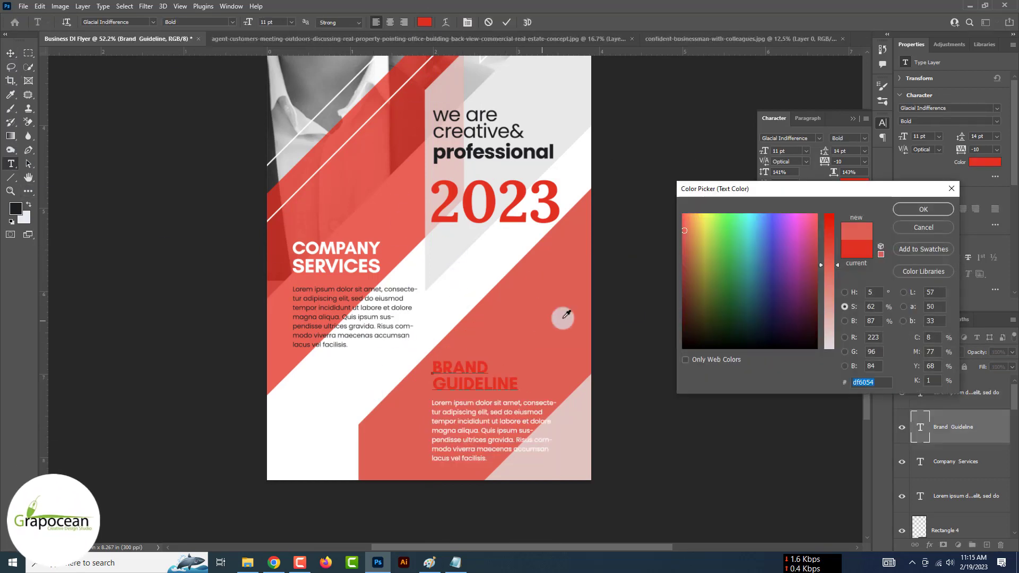
pyautogui.moveTo(831, 303); pyautogui.dragTo(829, 344)
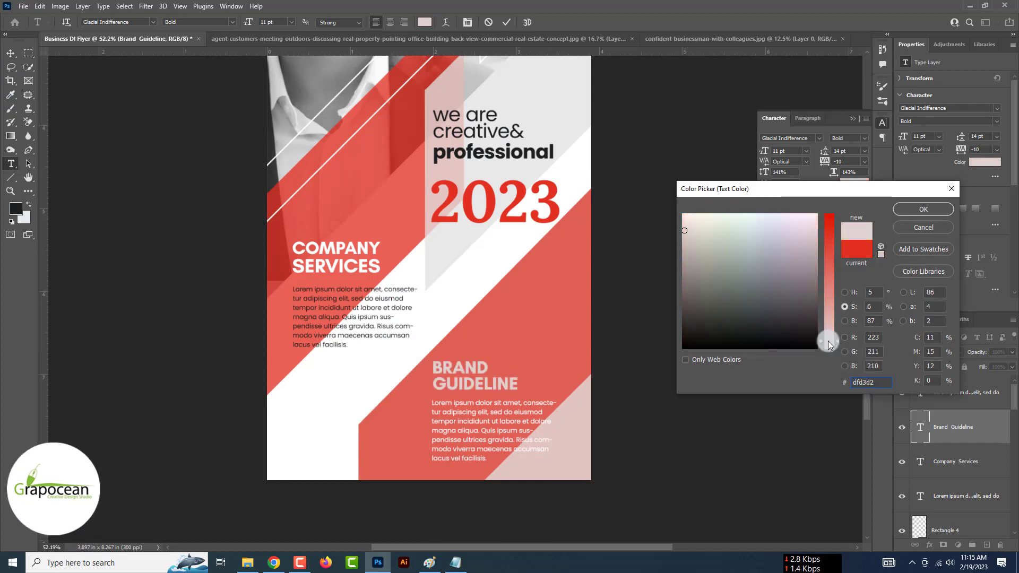
pyautogui.click(378, 264)
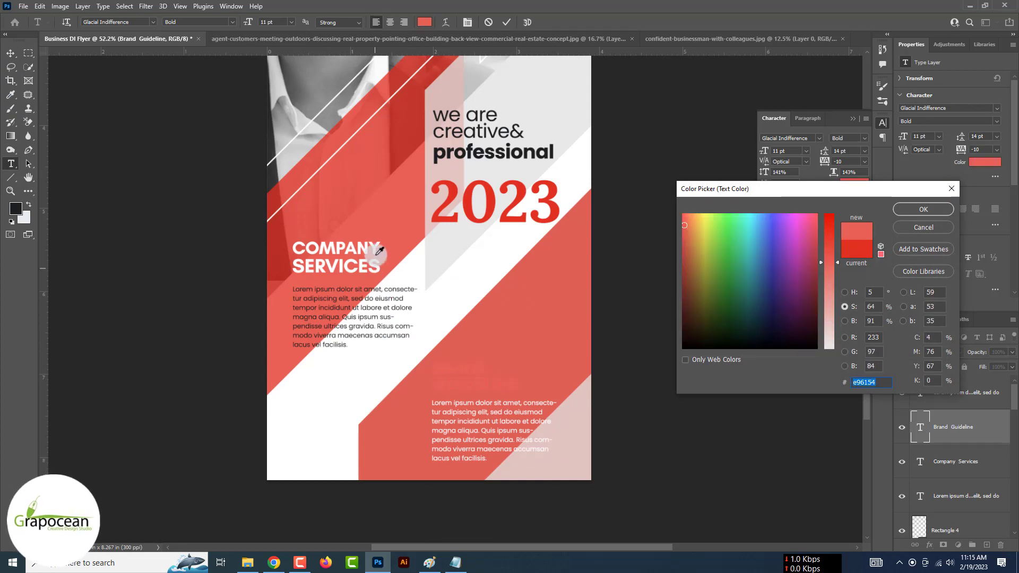
pyautogui.click(905, 209)
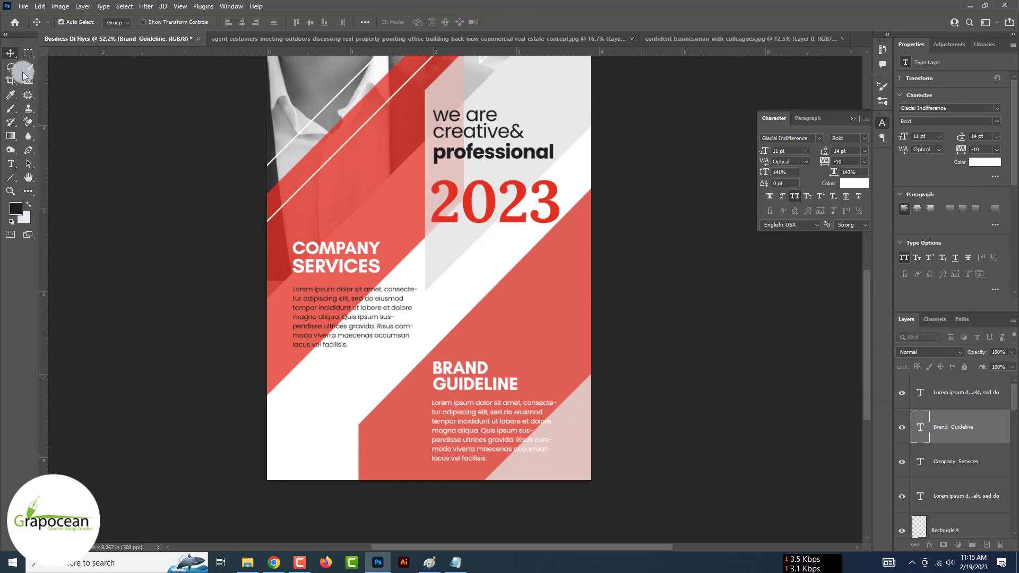
# Move the 2023 headline lower on the flyer and fit the whole canvas in view.
pyautogui.moveTo(345, 375)
pyautogui.mouseDown()
pyautogui.moveTo(522, 341)
pyautogui.moveTo(381, 453)
pyautogui.mouseUp()
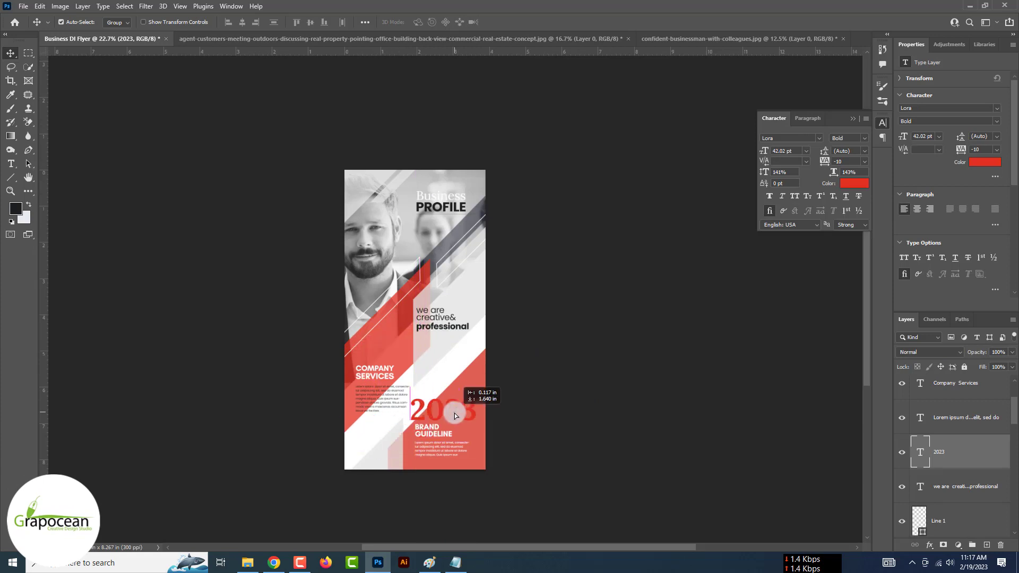
pyautogui.moveTo(455, 413); pyautogui.dragTo(450, 392)
pyautogui.hotkey('ctrl', '-')
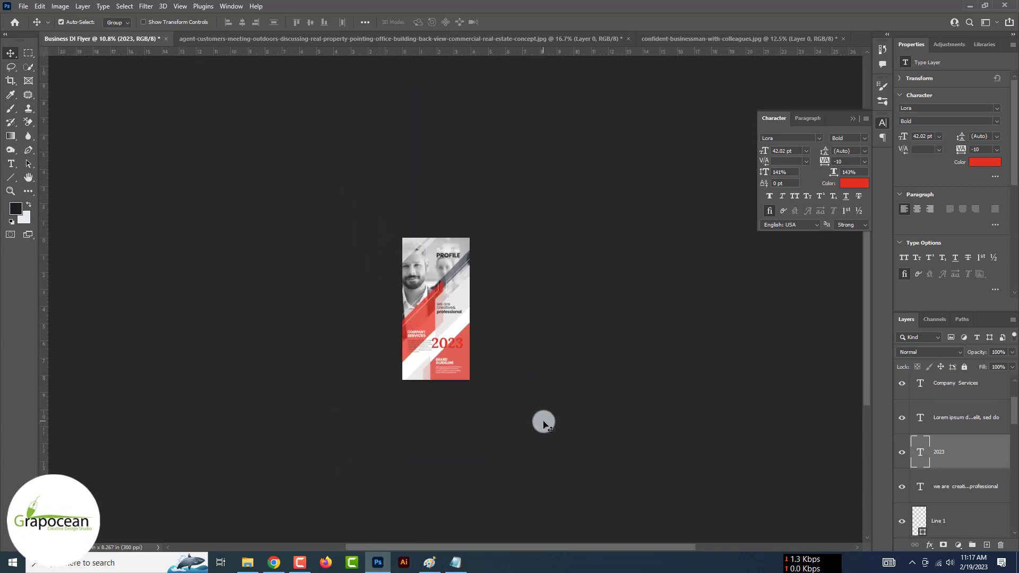
pyautogui.hotkey('ctrl', '0')
pyautogui.click(630, 178)
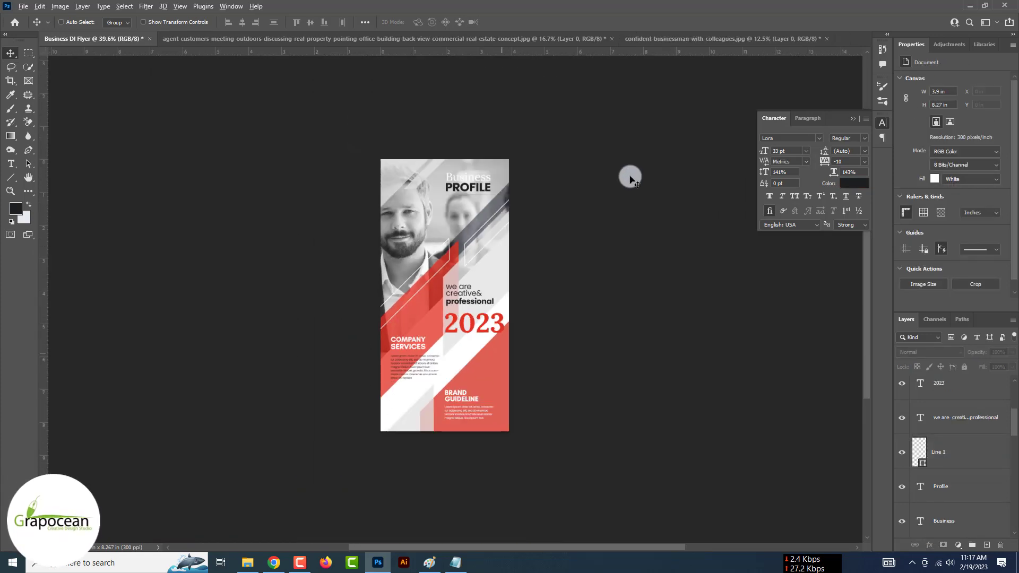
# Draw a square-cornered rectangle with a dark outline over the 3 of 2023.
pyautogui.scroll(3, 630, 178)
pyautogui.rightClick(10, 177)
pyautogui.click(48, 179)
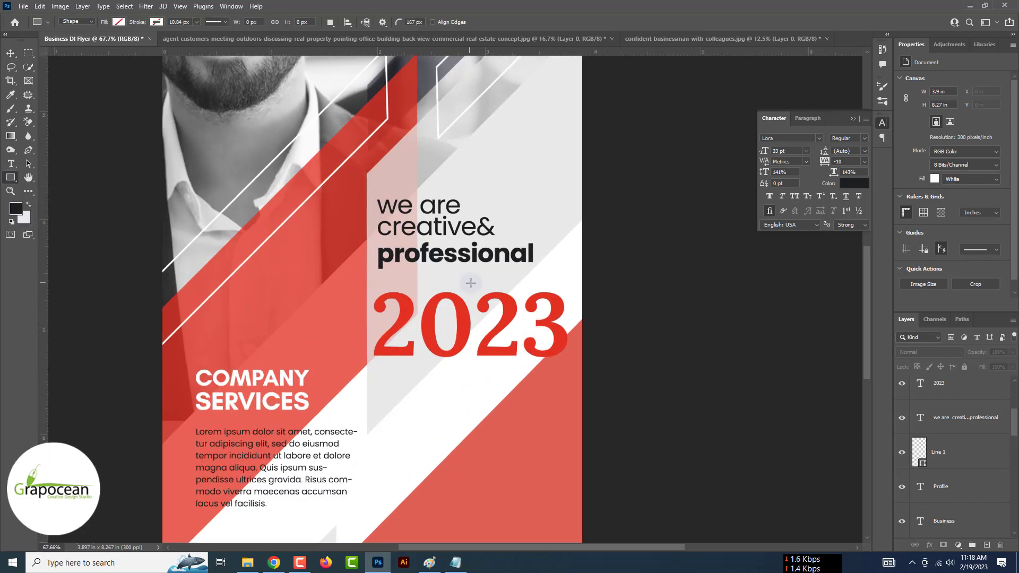
pyautogui.moveTo(470, 283); pyautogui.dragTo(576, 410)
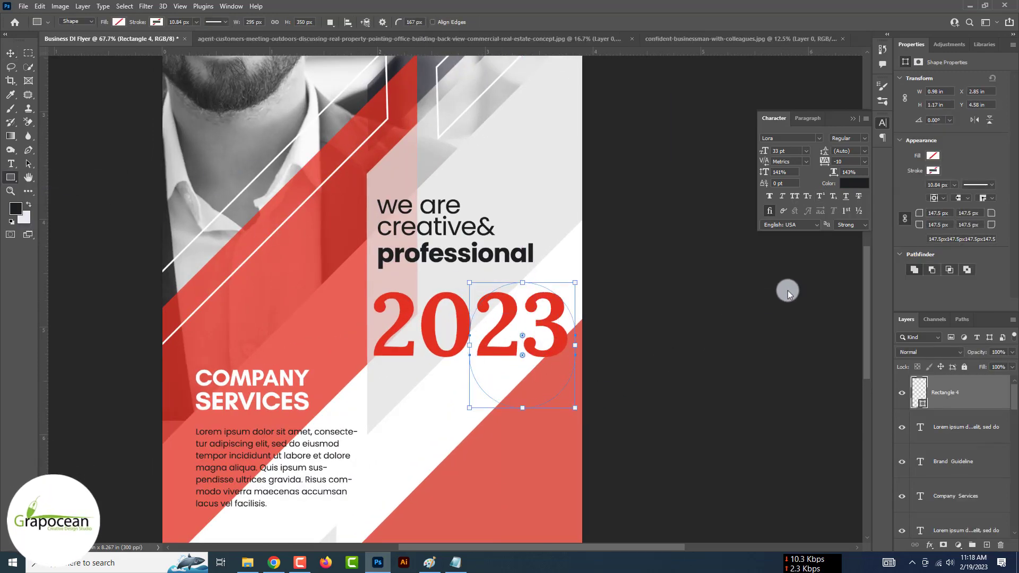
pyautogui.moveTo(924, 214); pyautogui.dragTo(663, 226)
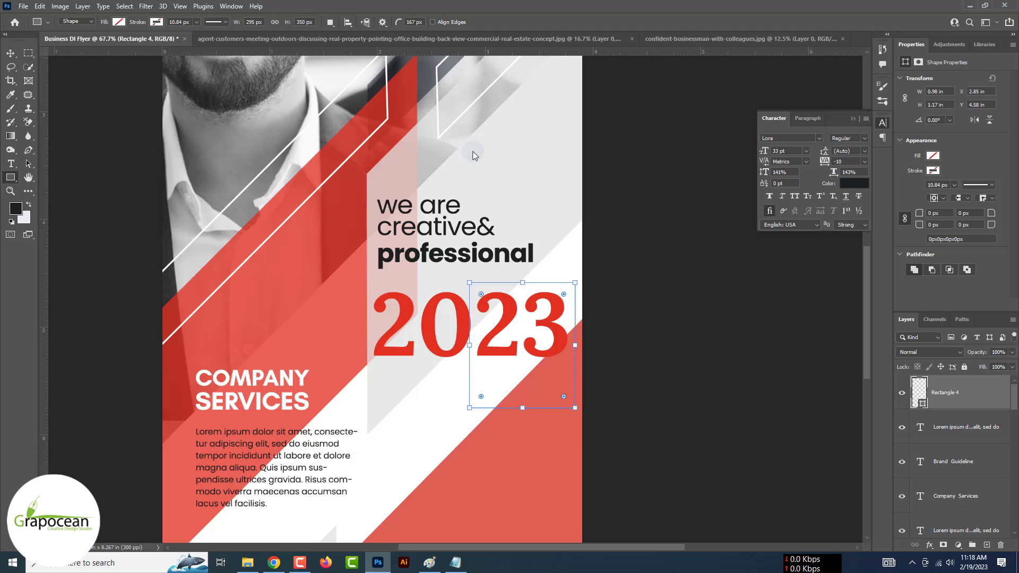
pyautogui.click(155, 23)
pyautogui.click(111, 78)
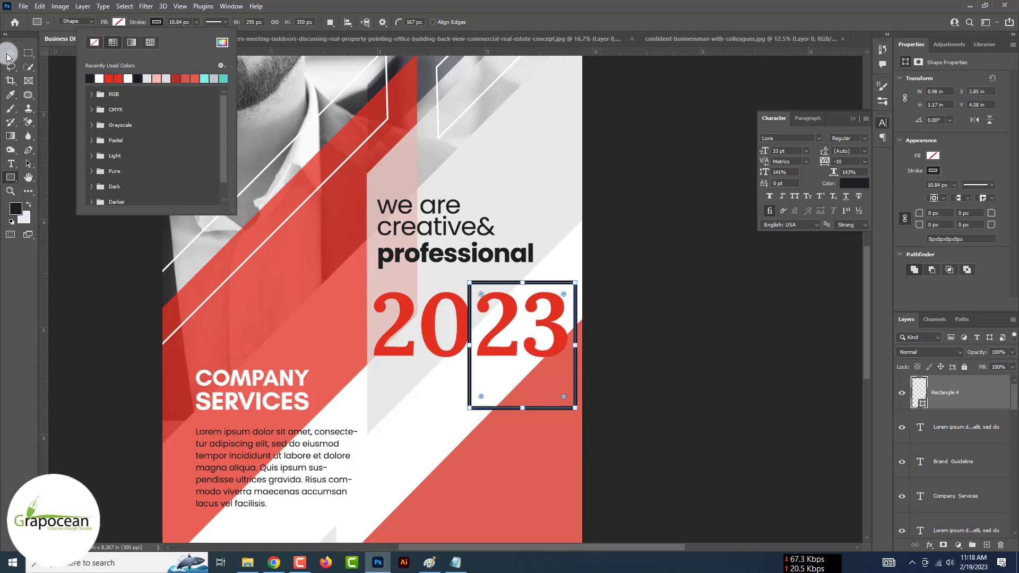
# Shorten the rectangle into a box around the 3 and thin its outline.
pyautogui.press('Escape')
pyautogui.scroll(2, 516, 412)
pyautogui.hotkey('ctrl', 't')
pyautogui.moveTo(517, 410); pyautogui.dragTo(515, 351)
pyautogui.click(12, 175)
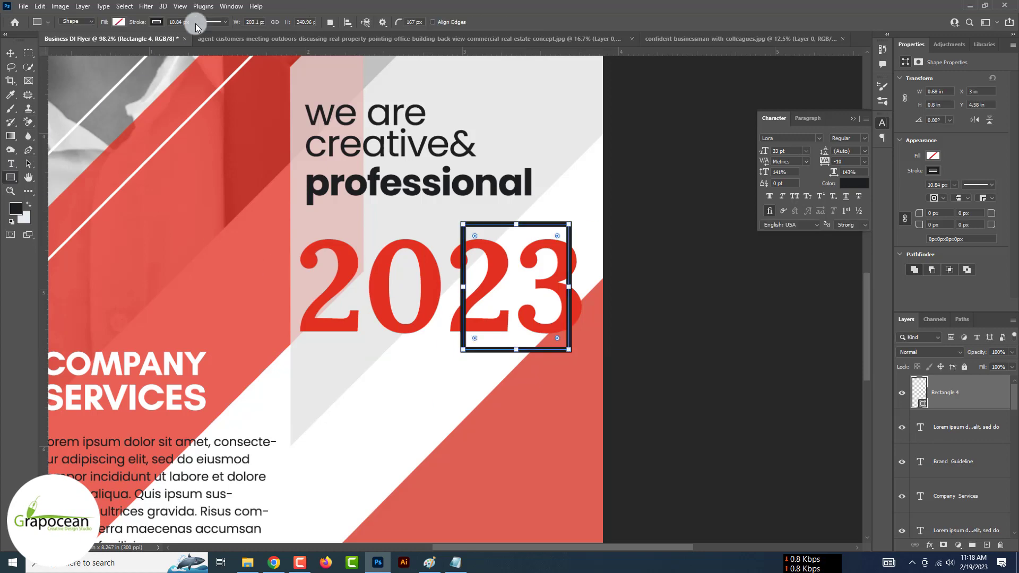
pyautogui.moveTo(194, 37); pyautogui.dragTo(192, 37)
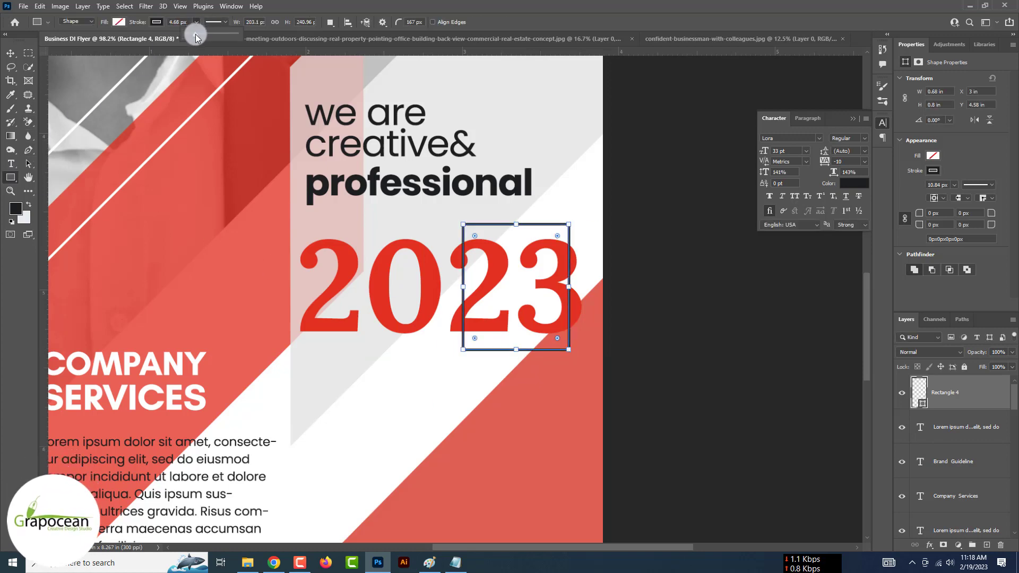
# Thicken the box outline, duplicate the box, and restore both boxes to full opacity.
pyautogui.press('v')
pyautogui.hotkey('ctrl', '0')
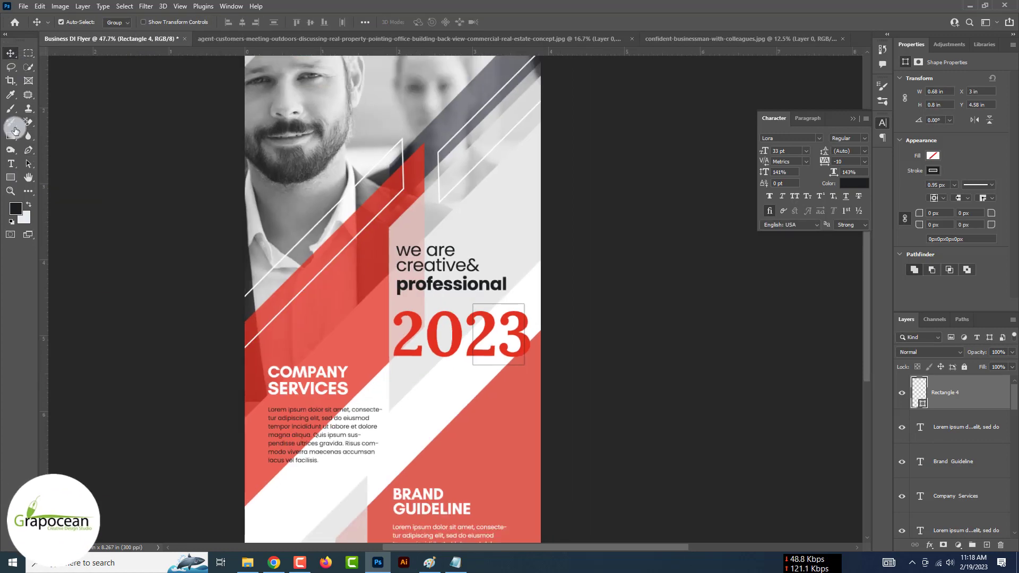
pyautogui.moveTo(196, 32); pyautogui.dragTo(198, 36)
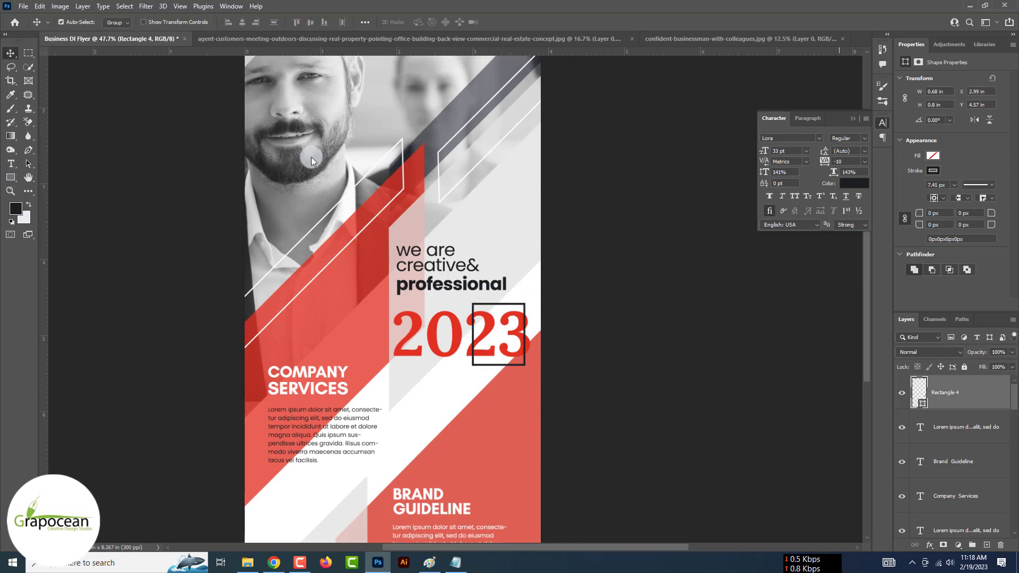
pyautogui.moveTo(944, 392); pyautogui.dragTo(986, 545)
pyautogui.hotkey('ctrl', 't')
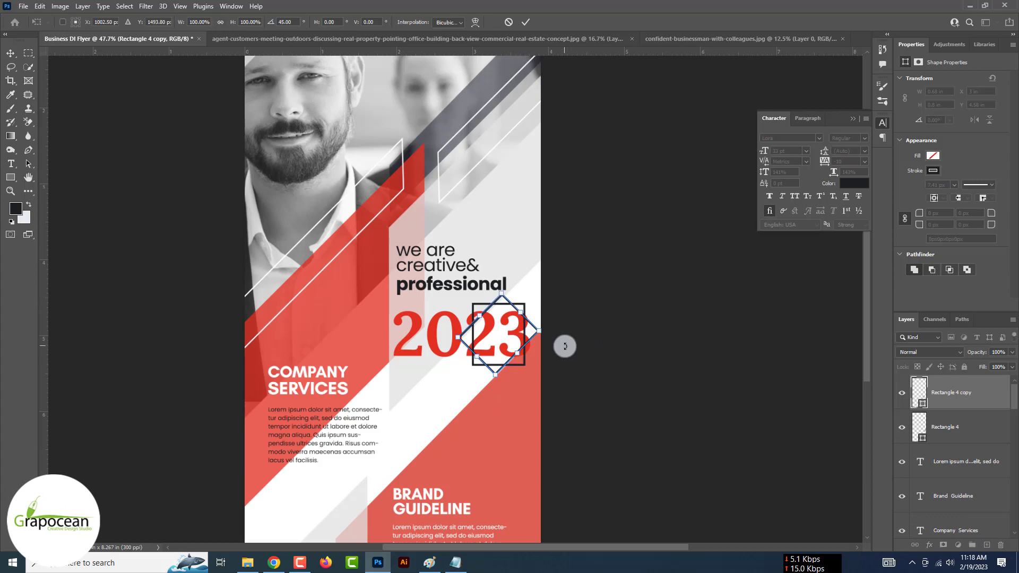
pyautogui.click(522, 23)
pyautogui.scroll(1, 515, 360)
pyautogui.keyDown('ctrl'); pyautogui.click(972, 417); pyautogui.keyUp('ctrl')
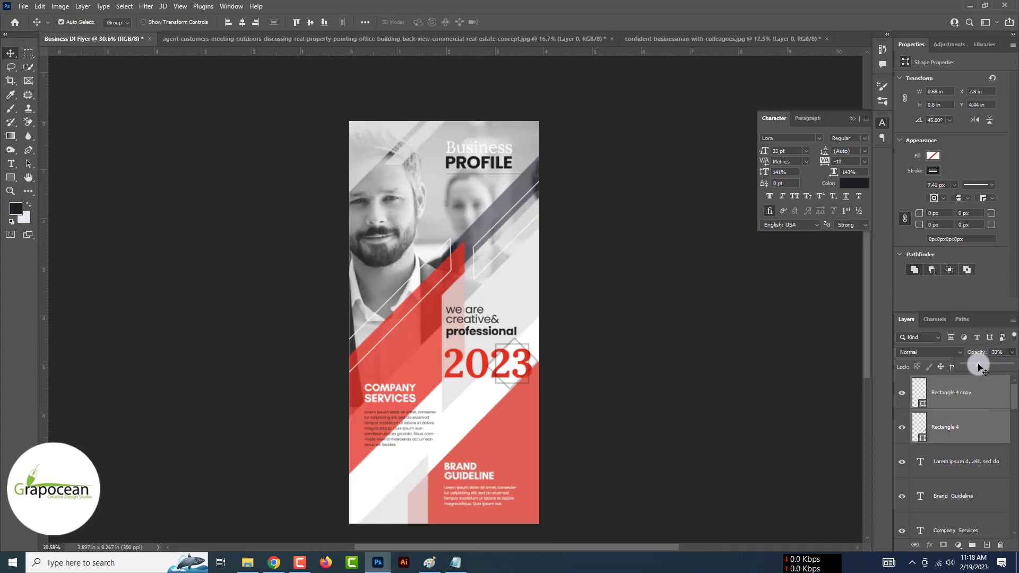
pyautogui.press('0')
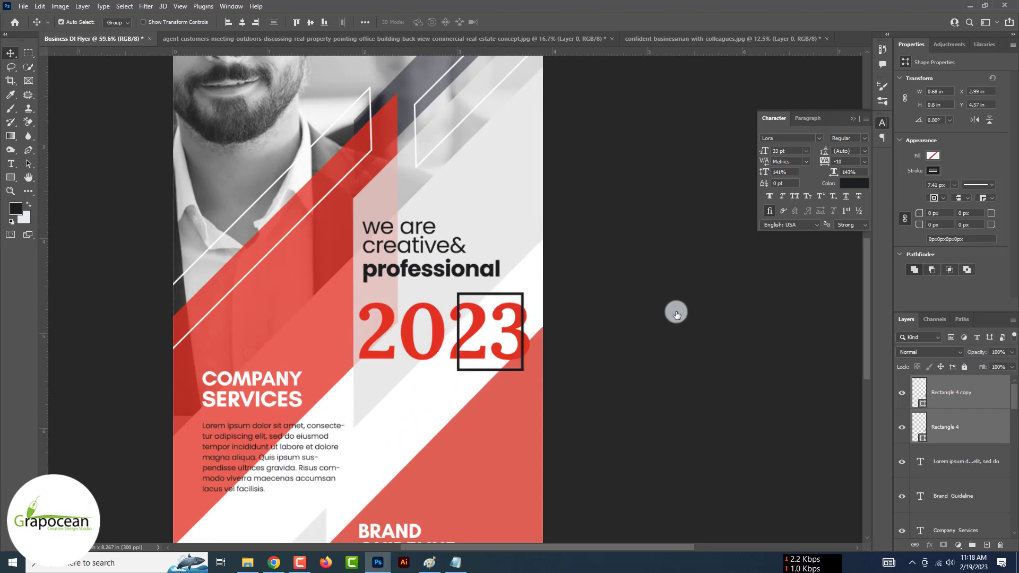
# Rotate the box 90°, shrink it to a small square, and move it to the 3's upper right.
pyautogui.hotkey('ctrl', 't')
pyautogui.moveTo(564, 277); pyautogui.dragTo(543, 404)
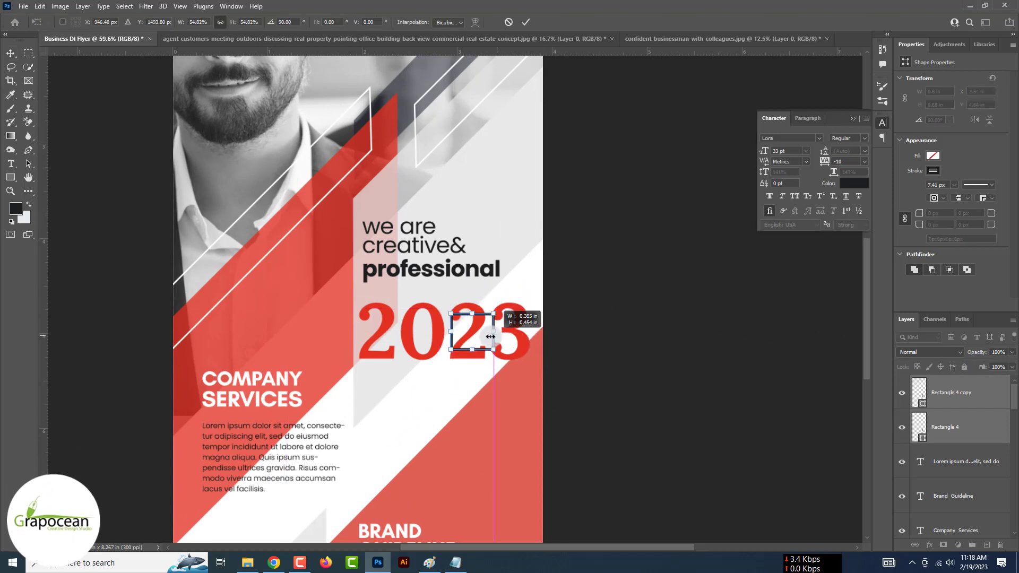
pyautogui.moveTo(505, 332); pyautogui.dragTo(504, 345)
pyautogui.scroll(1, 469, 325)
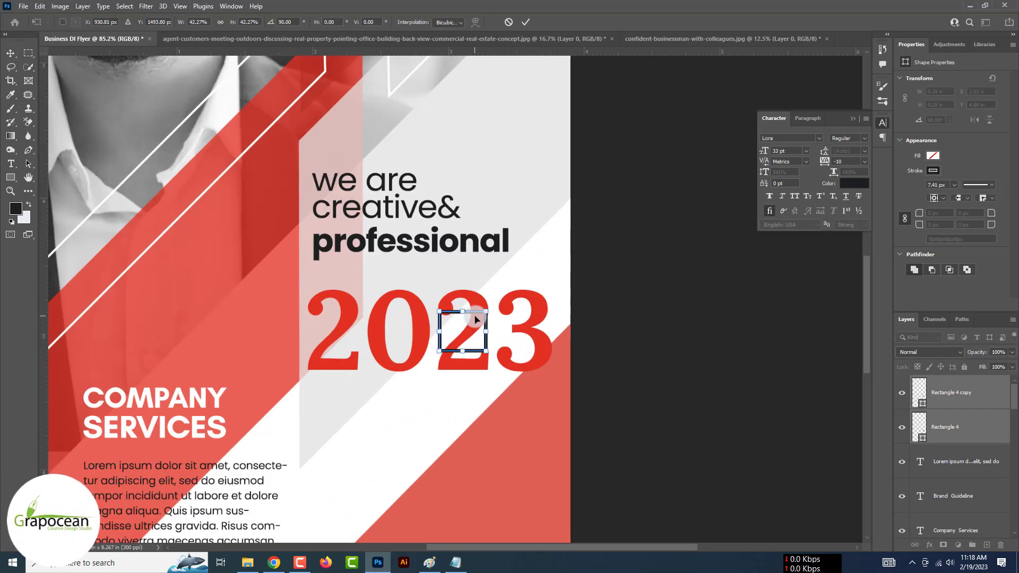
pyautogui.click(524, 21)
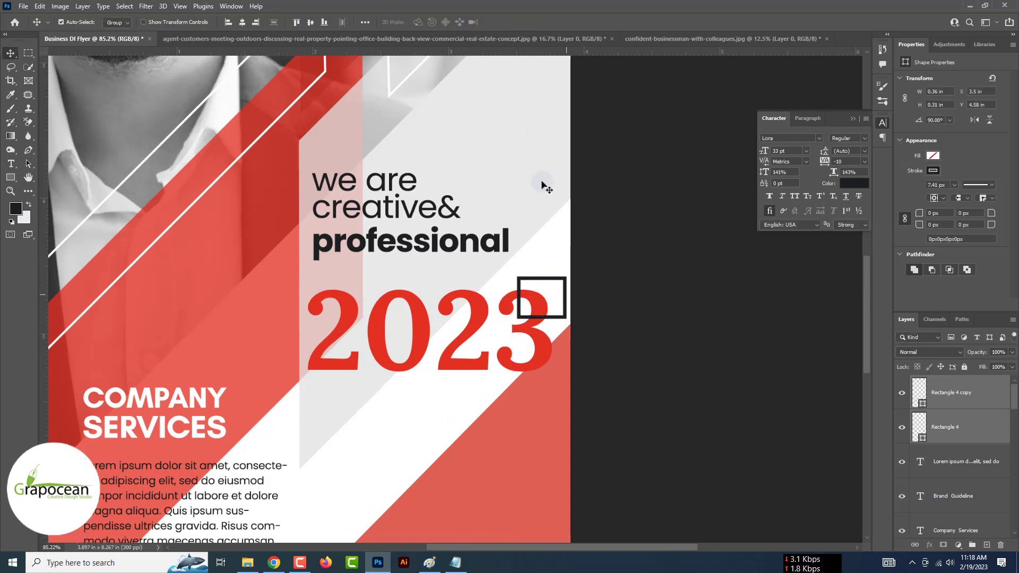
pyautogui.moveTo(528, 308); pyautogui.dragTo(459, 354)
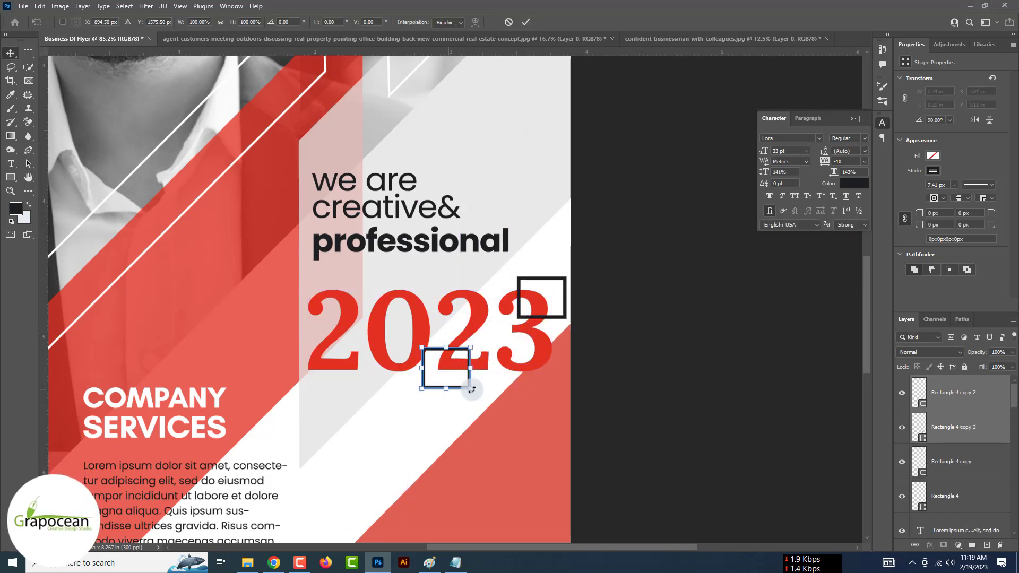
# Add a smaller square copy with a slightly thicker outline and move it onto the 3.
pyautogui.hotkey('ctrl', 't')
pyautogui.moveTo(470, 388); pyautogui.dragTo(450, 371)
pyautogui.scroll(2, 446, 373)
pyautogui.click(11, 179)
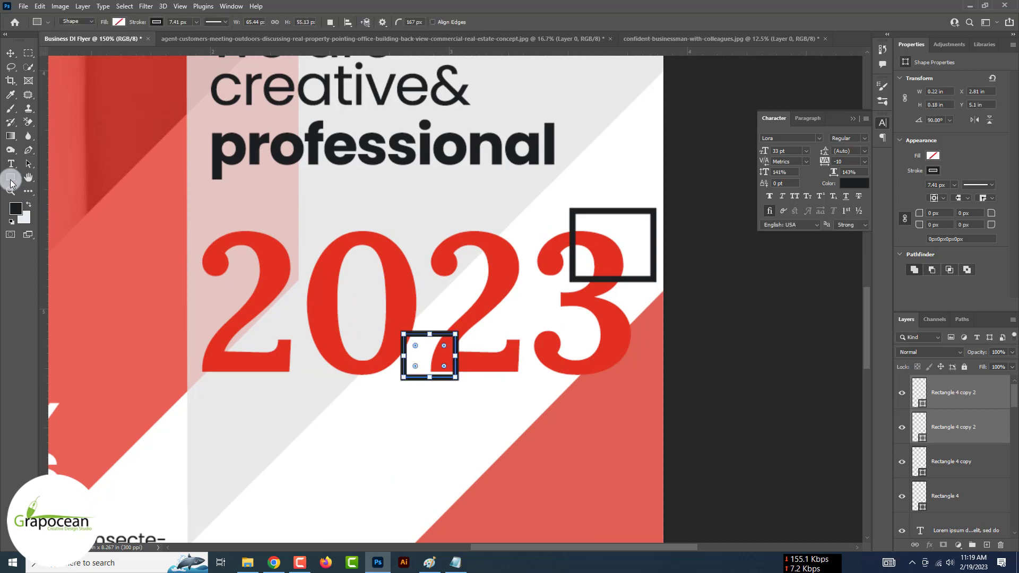
pyautogui.moveTo(192, 33); pyautogui.dragTo(194, 36)
pyautogui.press('v')
pyautogui.scroll(2, 446, 322)
pyautogui.scroll(2, 445, 322)
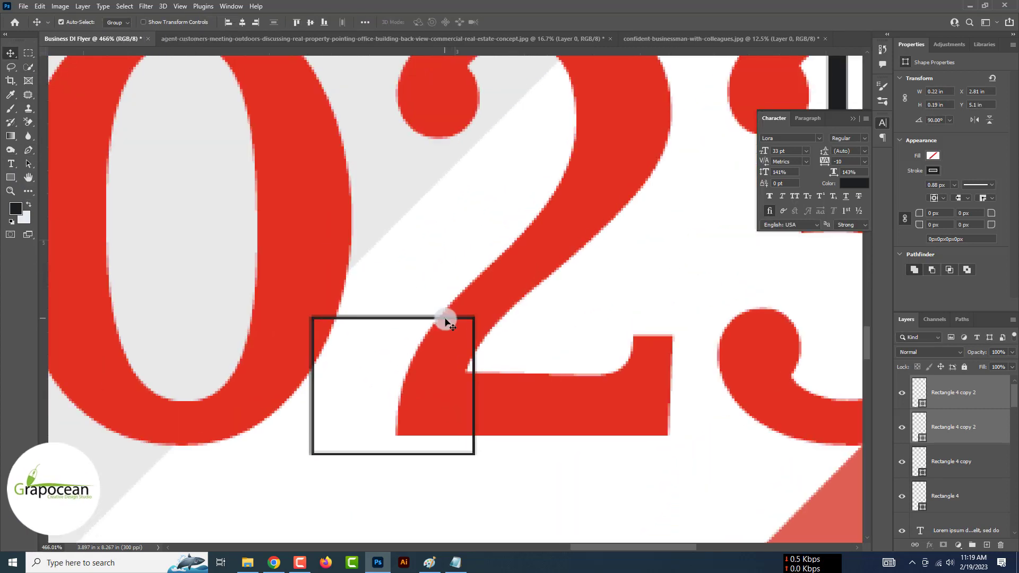
pyautogui.moveTo(445, 322); pyautogui.dragTo(824, 260)
# Select the larger square at the 3's top and adjust its outline width.
pyautogui.scroll(-4, 823, 356)
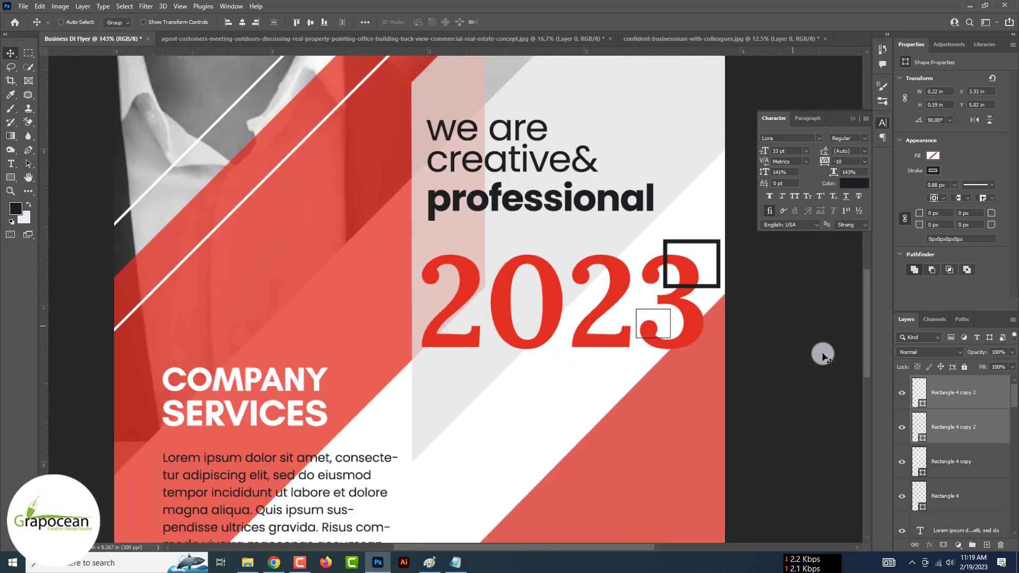
pyautogui.scroll(2, 701, 286)
pyautogui.keyDown('ctrl'); pyautogui.click(648, 284); pyautogui.keyUp('ctrl')
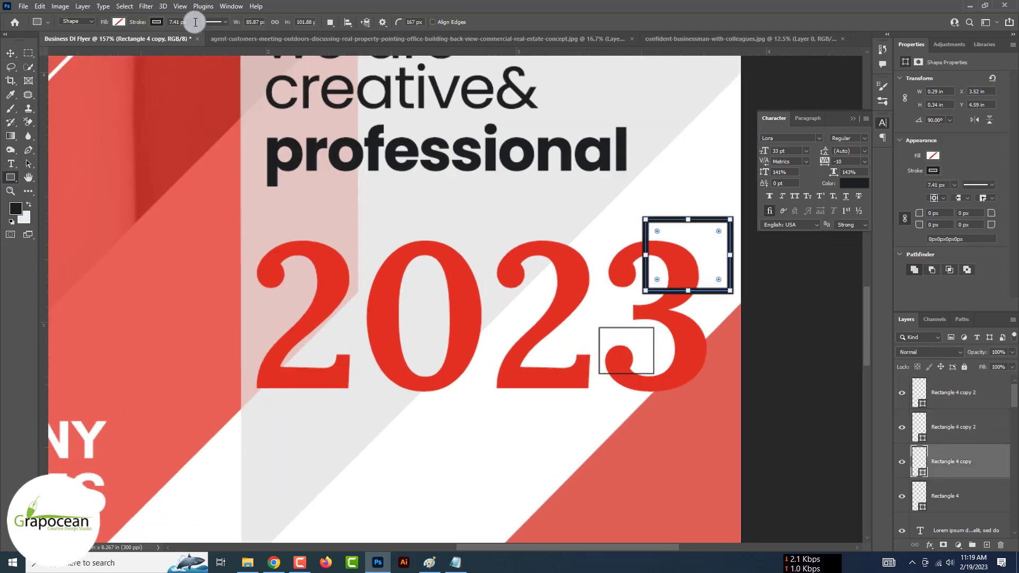
pyautogui.moveTo(187, 37); pyautogui.dragTo(382, 147)
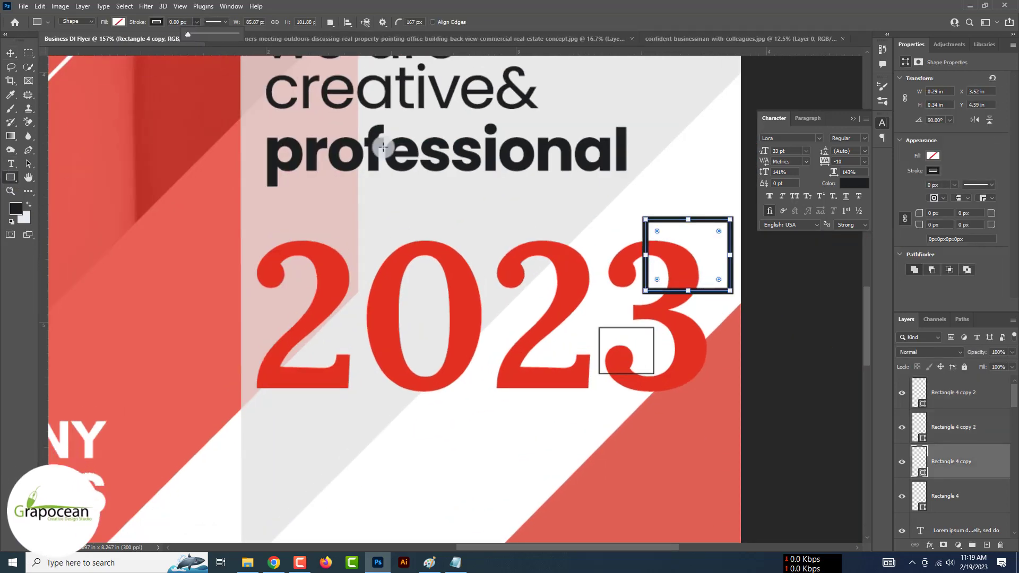
pyautogui.click(826, 397)
pyautogui.click(535, 231)
pyautogui.press('v')
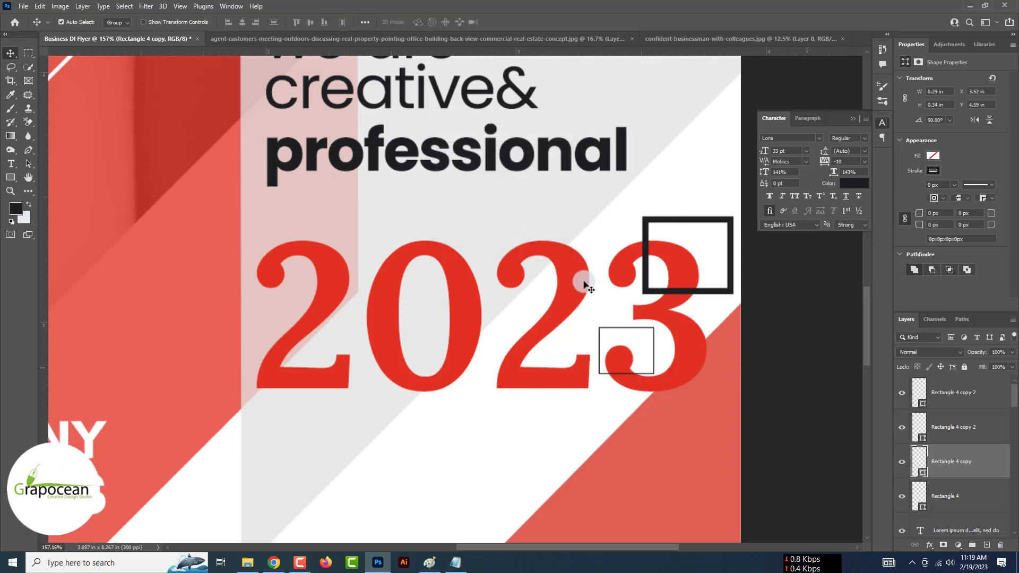
# Set the large square's outline to 4.68 px and move it below the 2 and 3.
pyautogui.click(904, 497)
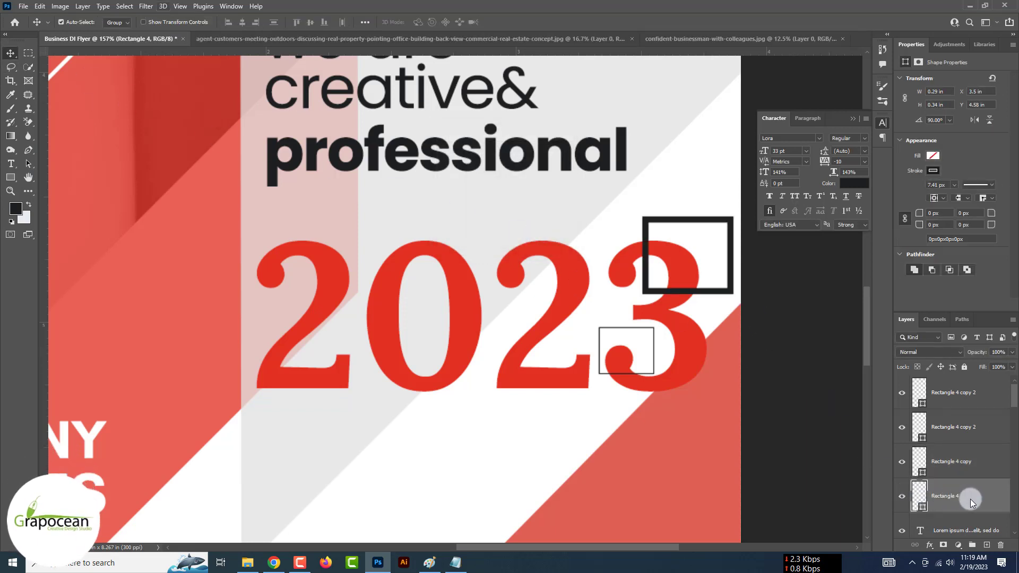
pyautogui.click(11, 176)
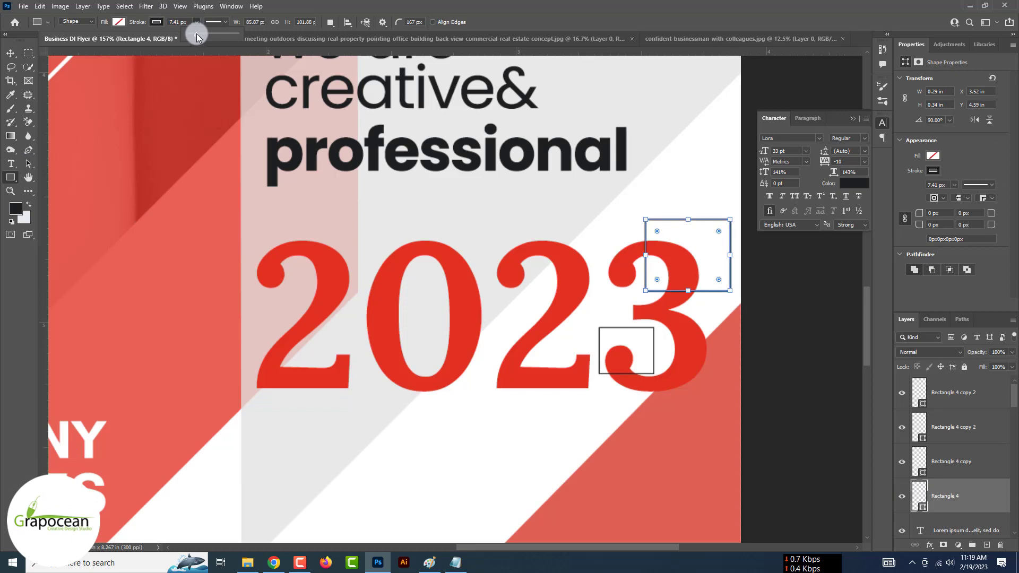
pyautogui.moveTo(196, 37); pyautogui.dragTo(192, 35)
pyautogui.click(15, 55)
pyautogui.moveTo(723, 223); pyautogui.dragTo(594, 392)
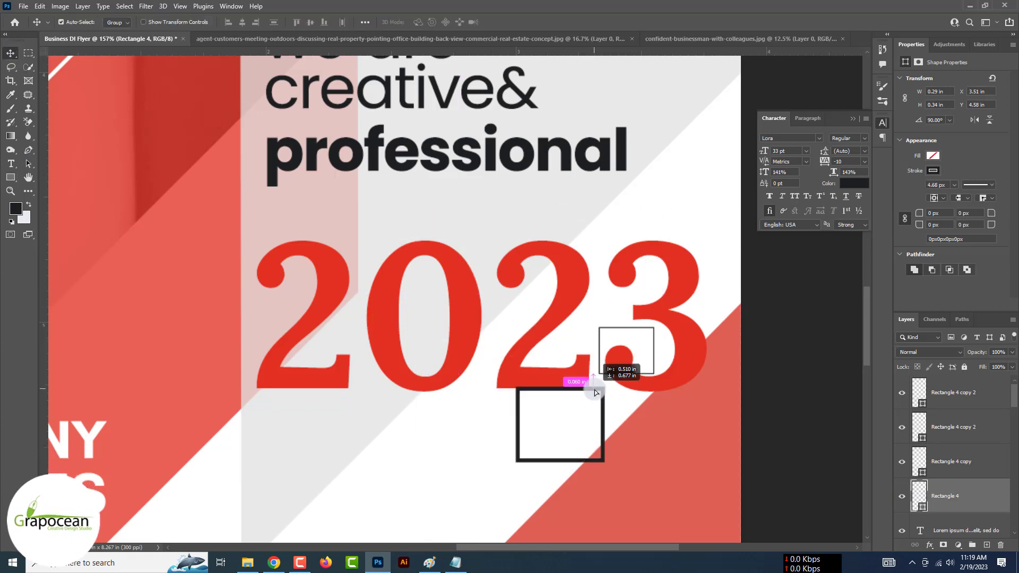
pyautogui.hotkey('ctrl', '0')
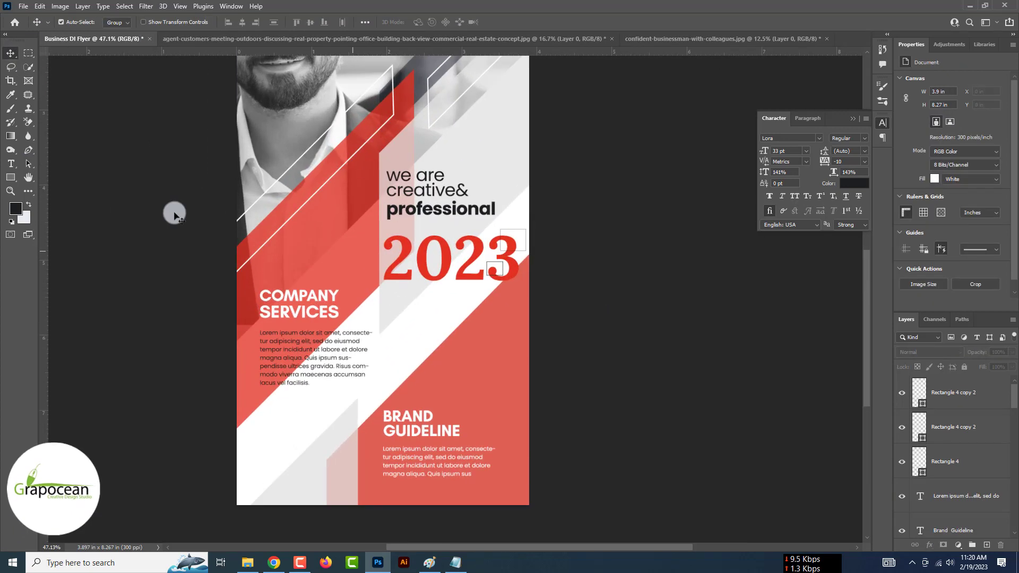
# Draw a small red-filled bar next to the 2023 headline.
pyautogui.click(11, 176)
pyautogui.scroll(1, 329, 301)
pyautogui.moveTo(418, 283); pyautogui.dragTo(436, 290)
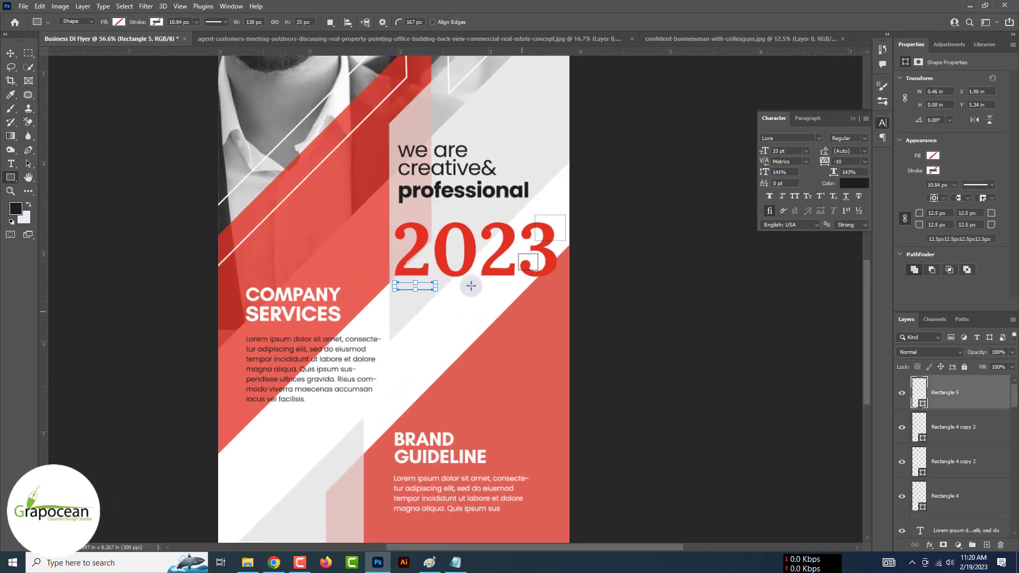
pyautogui.click(118, 22)
pyautogui.press('Escape')
pyautogui.press('v')
pyautogui.scroll(-3, 598, 338)
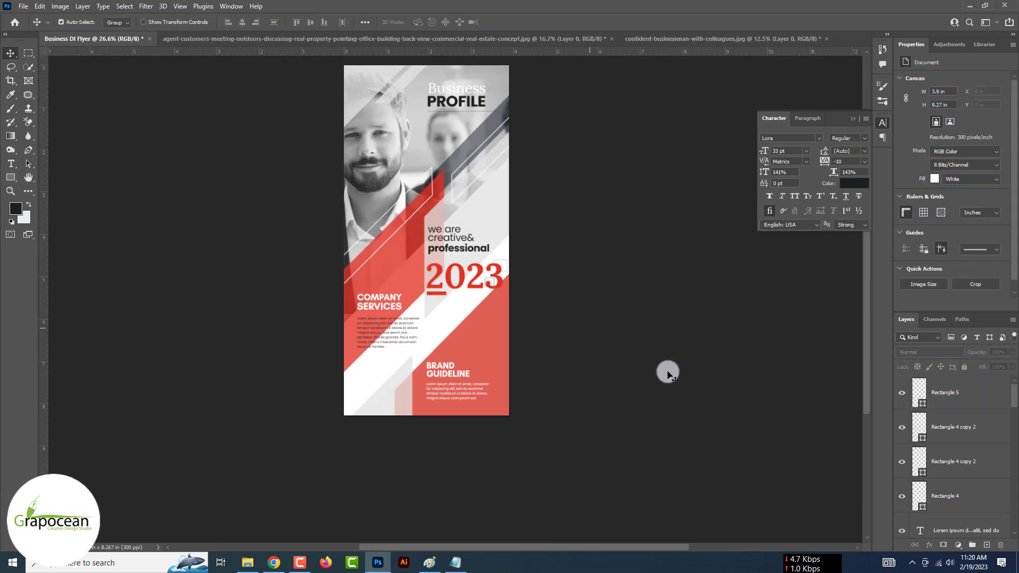
pyautogui.scroll(4, 667, 368)
# Draw a thin red bar beside BRAND and nudge it slightly lower.
pyautogui.click(11, 178)
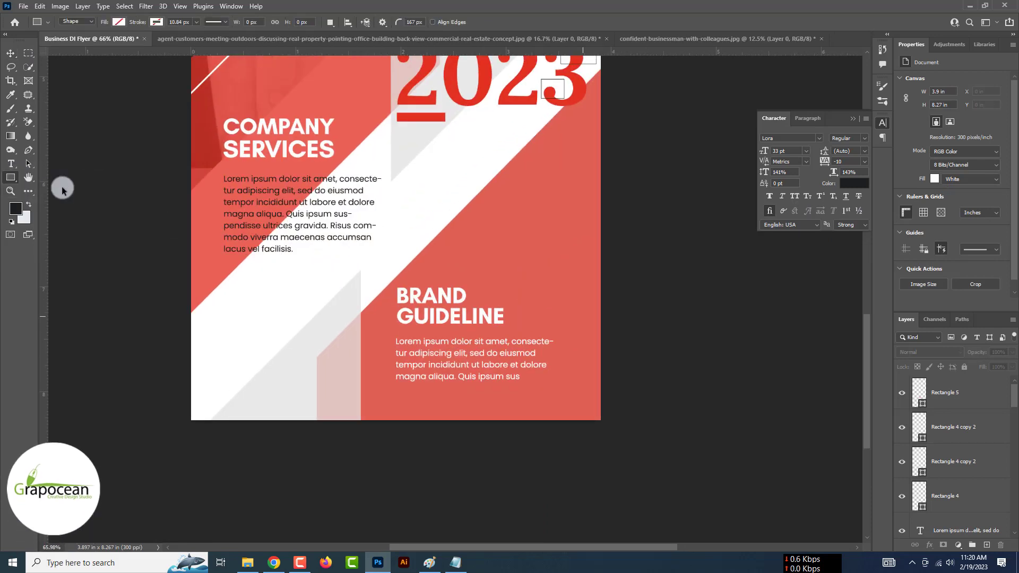
pyautogui.scroll(3, 459, 287)
pyautogui.moveTo(529, 290); pyautogui.dragTo(531, 291)
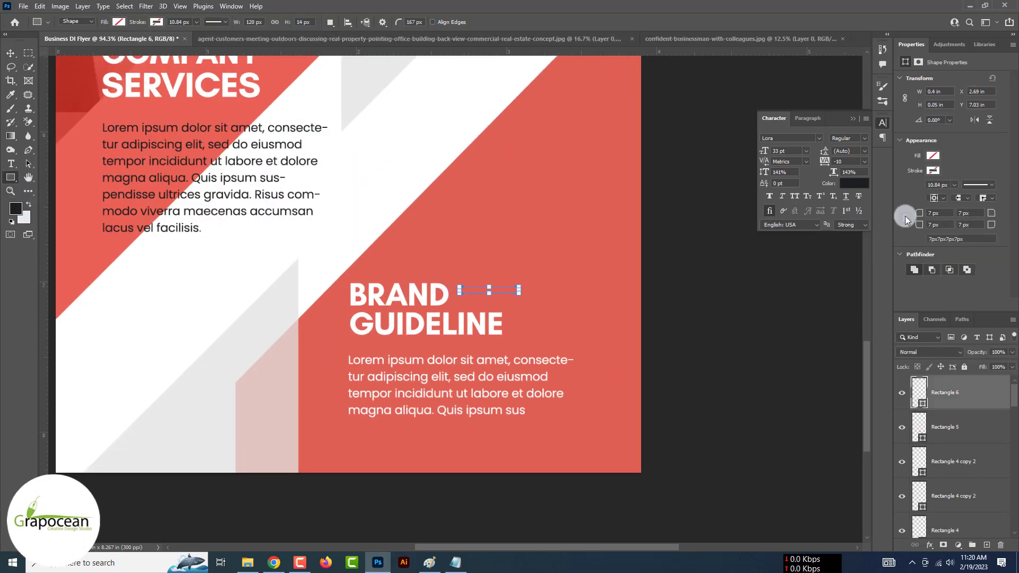
pyautogui.click(119, 22)
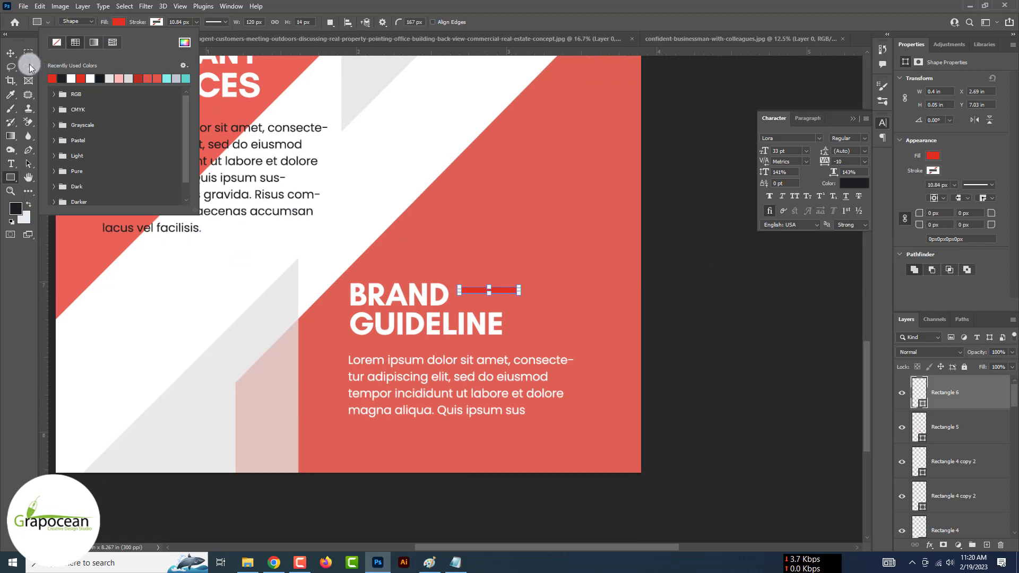
pyautogui.press('Escape')
pyautogui.scroll(2, 482, 286)
pyautogui.press('v')
pyautogui.moveTo(481, 287); pyautogui.dragTo(472, 291)
# Duplicate the red bar and set the copy just under SERVICES.
pyautogui.scroll(-3, 484, 296)
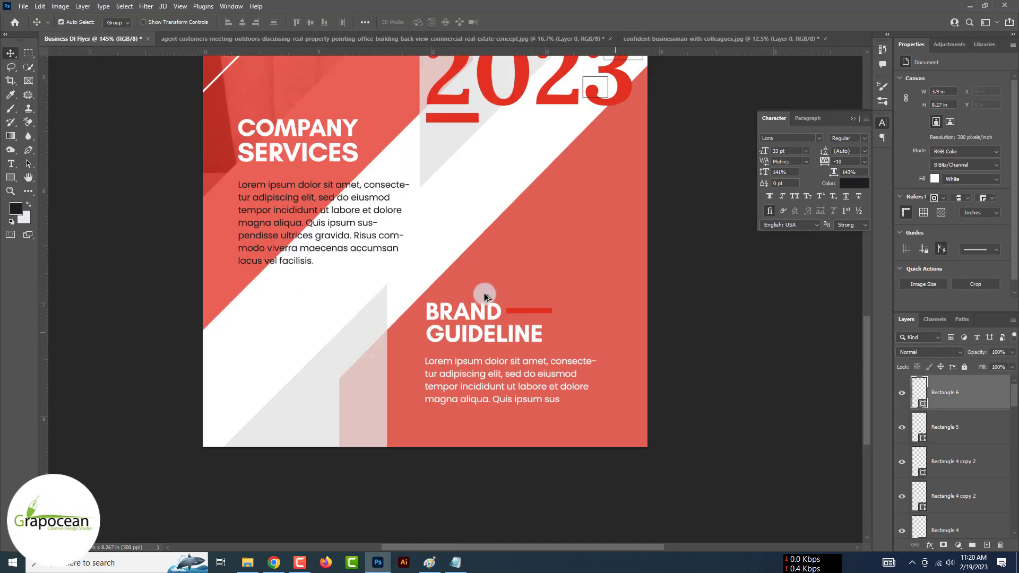
pyautogui.scroll(-3, 484, 296)
pyautogui.scroll(1, 734, 325)
pyautogui.moveTo(587, 296)
pyautogui.mouseDown()
pyautogui.moveTo(438, 125)
pyautogui.moveTo(422, 130)
pyautogui.mouseUp()
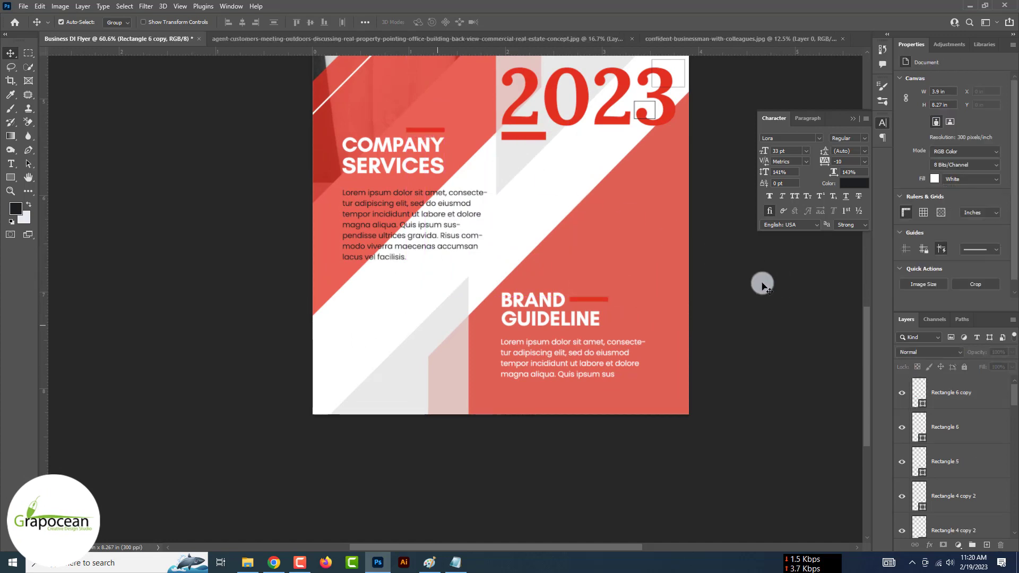
pyautogui.scroll(-2, 573, 257)
pyautogui.scroll(4, 461, 234)
pyautogui.moveTo(461, 234); pyautogui.dragTo(463, 310)
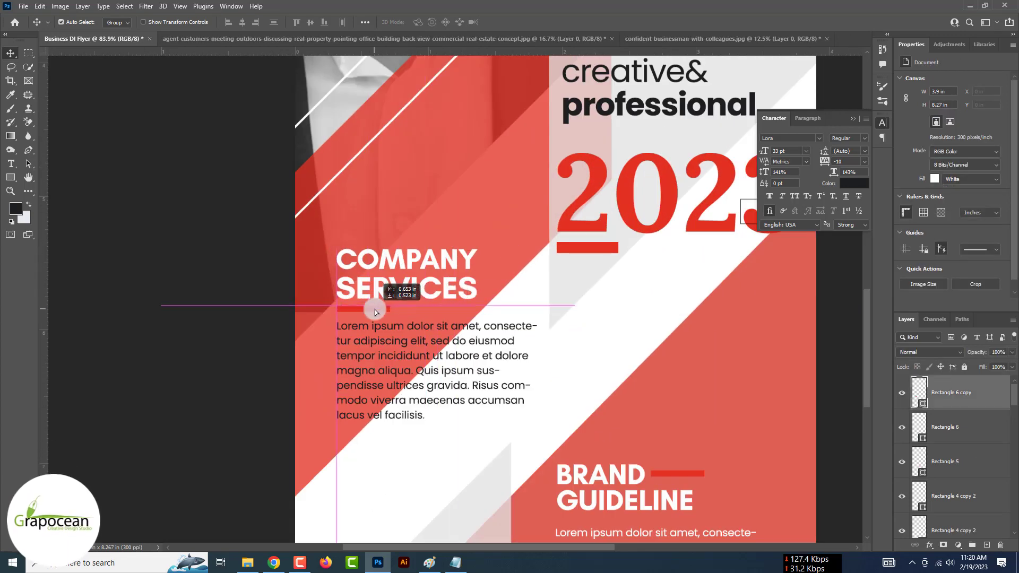
pyautogui.moveTo(376, 311); pyautogui.dragTo(375, 310)
# Move the BRAND bar down below GUIDELINE.
pyautogui.scroll(-3, 659, 386)
pyautogui.scroll(2, 637, 406)
pyautogui.moveTo(575, 400); pyautogui.dragTo(497, 441)
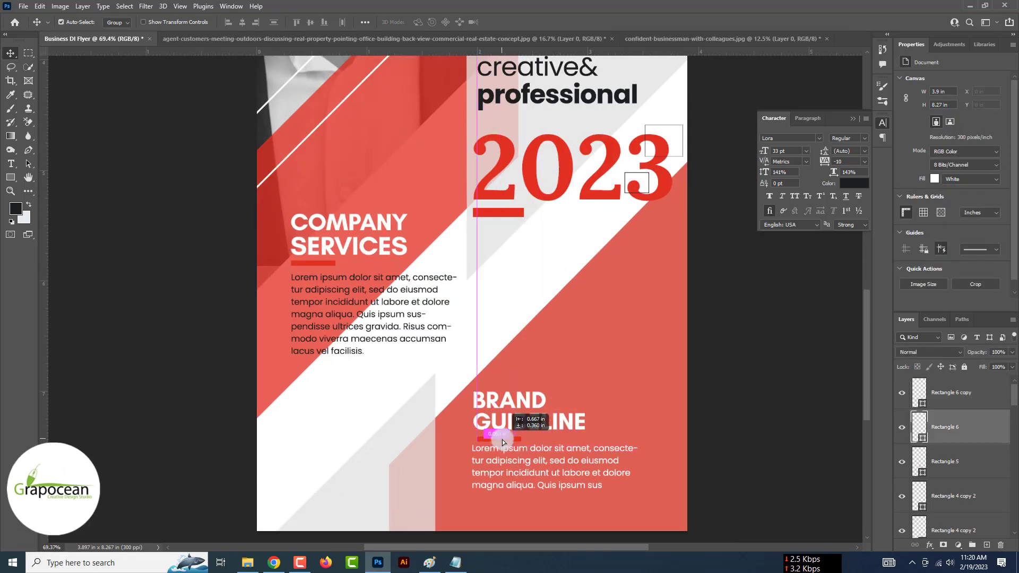
pyautogui.scroll(-2, 657, 427)
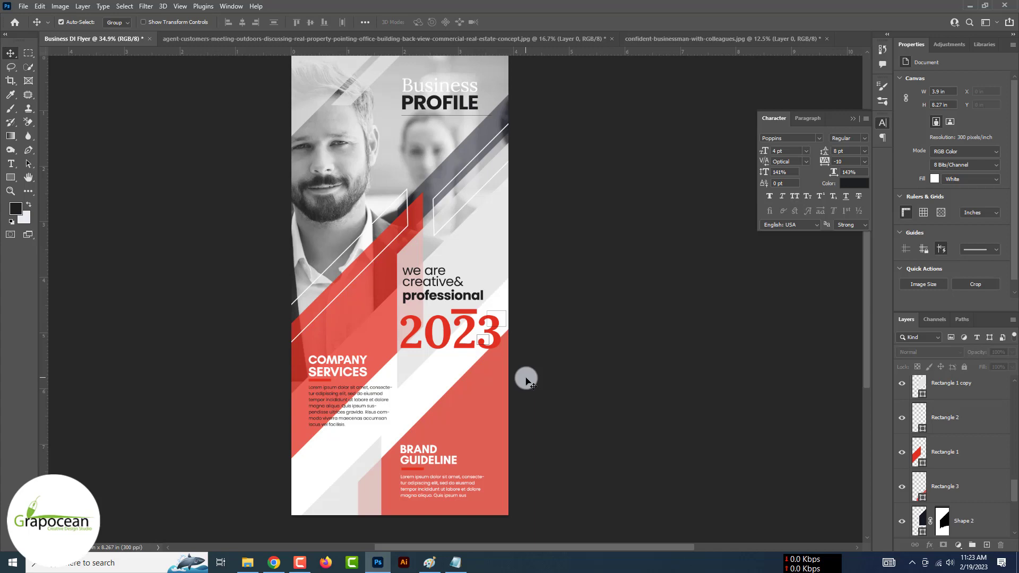
# Open the qrcode.png image file.
pyautogui.click(24, 8)
pyautogui.click(38, 25)
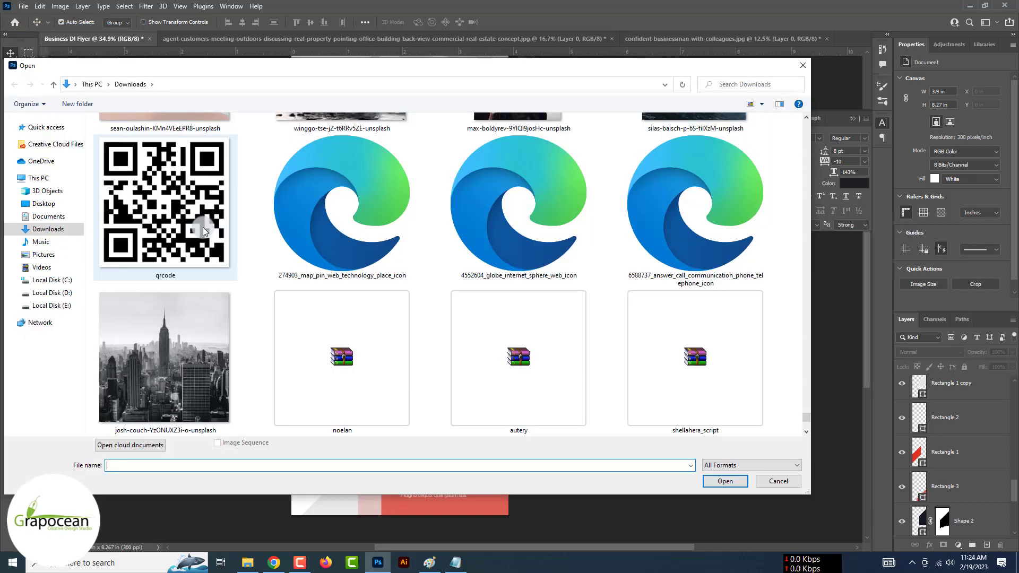
pyautogui.click(174, 207)
pyautogui.click(712, 472)
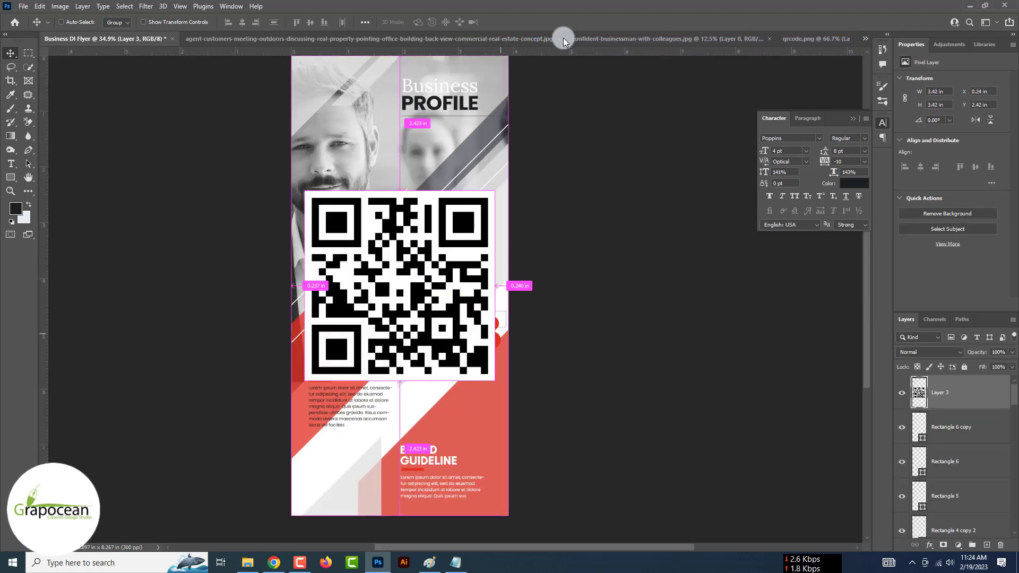
# Drag the QR code into the flyer, shrink it and place it on the red band below 2023.
pyautogui.moveTo(864, 41); pyautogui.dragTo(488, 43)
pyautogui.click(11, 54)
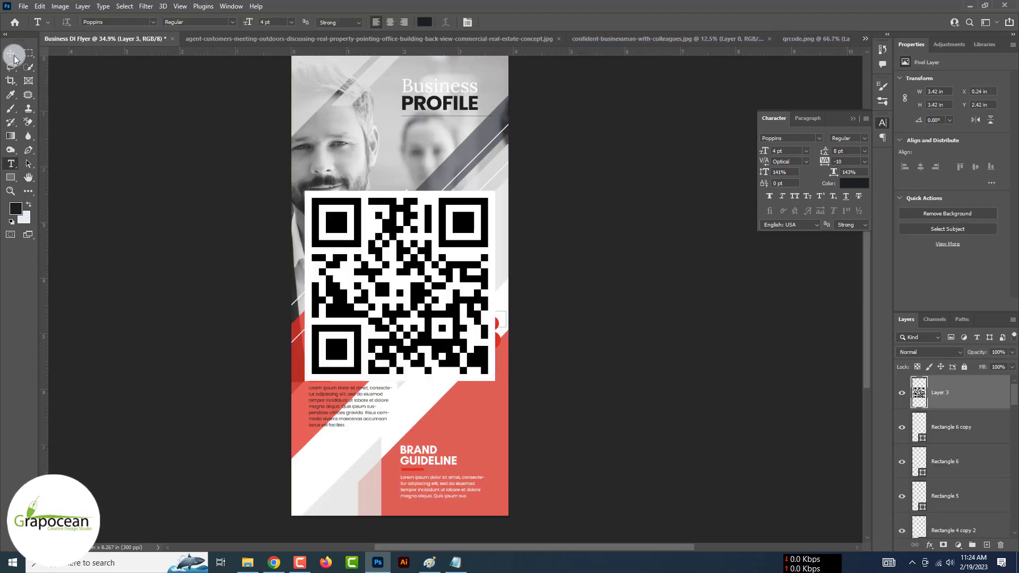
pyautogui.hotkey('ctrl', 't')
pyautogui.moveTo(494, 381); pyautogui.dragTo(318, 270)
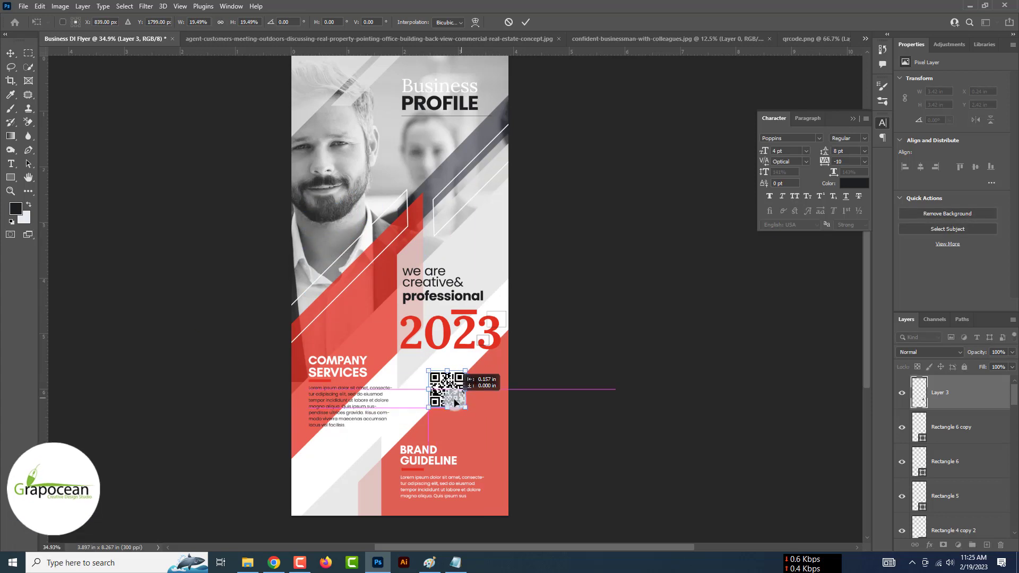
pyautogui.moveTo(455, 401); pyautogui.dragTo(445, 400)
pyautogui.click(557, 274)
pyautogui.scroll(3, 445, 406)
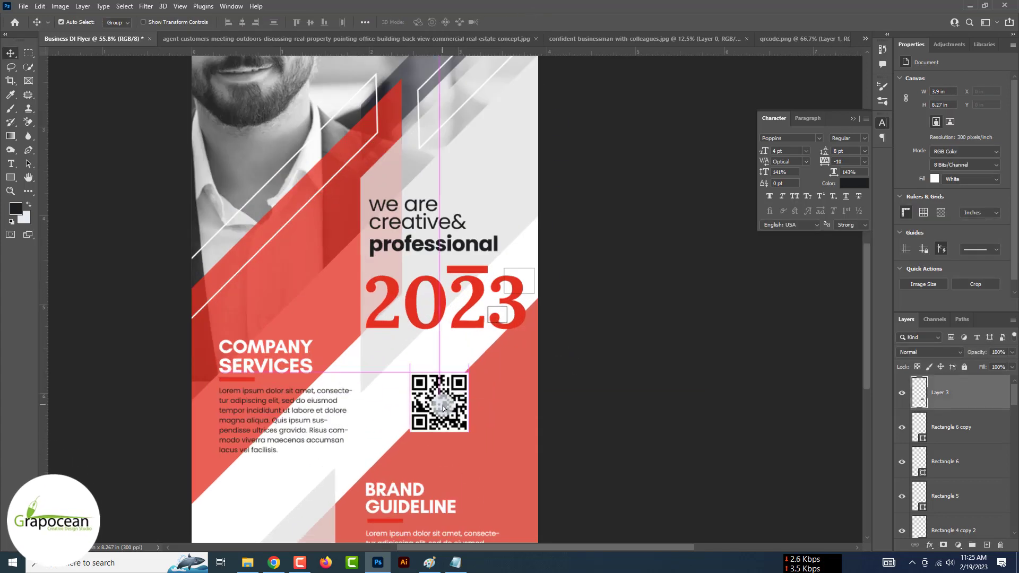
pyautogui.scroll(4, 445, 407)
pyautogui.moveTo(445, 409); pyautogui.dragTo(445, 405)
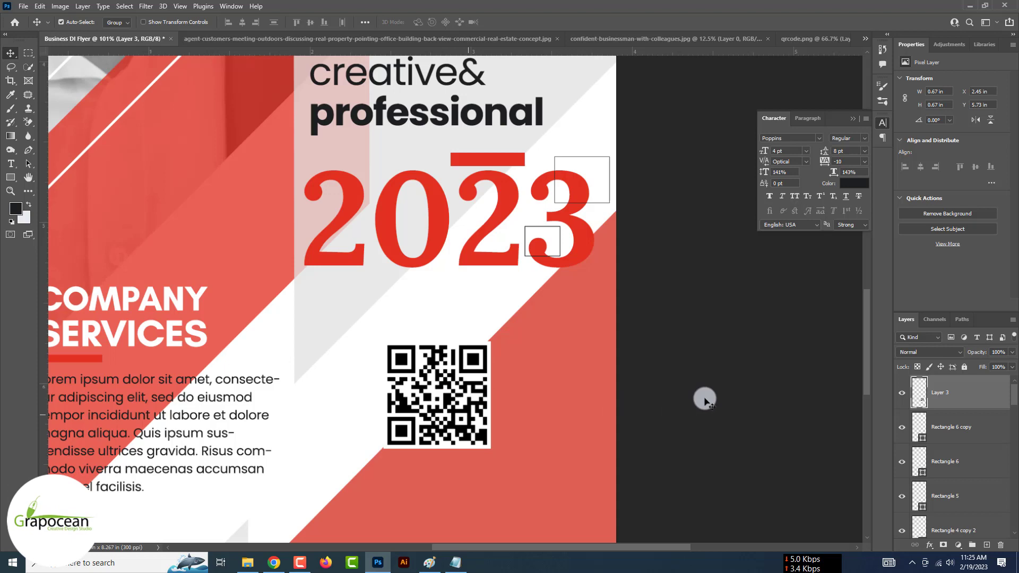
# Give the QR layer a thin Stroke effect in red sampled from the 2023 headline.
pyautogui.rightClick(963, 394)
pyautogui.click(873, 104)
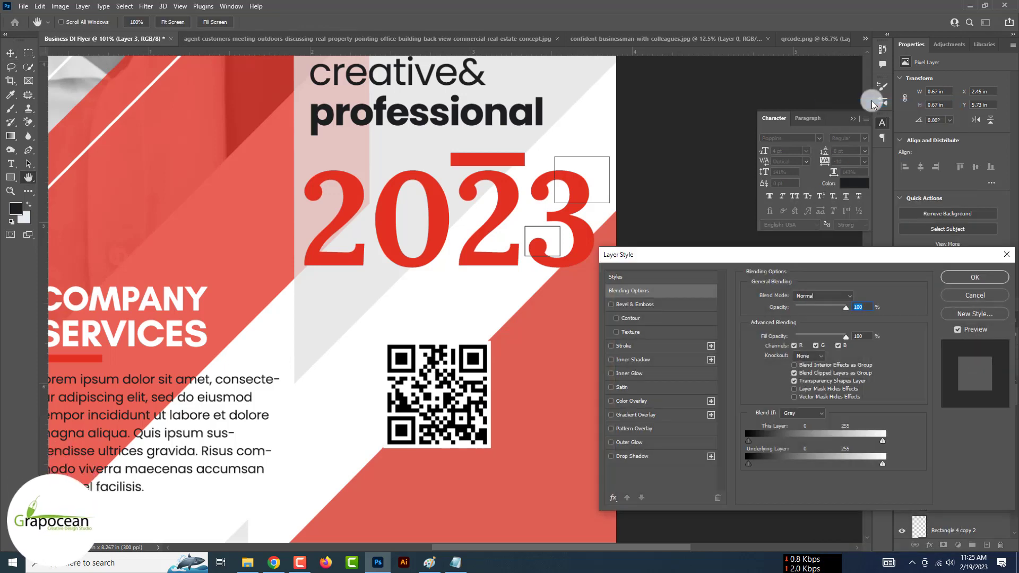
pyautogui.click(624, 347)
pyautogui.click(774, 367)
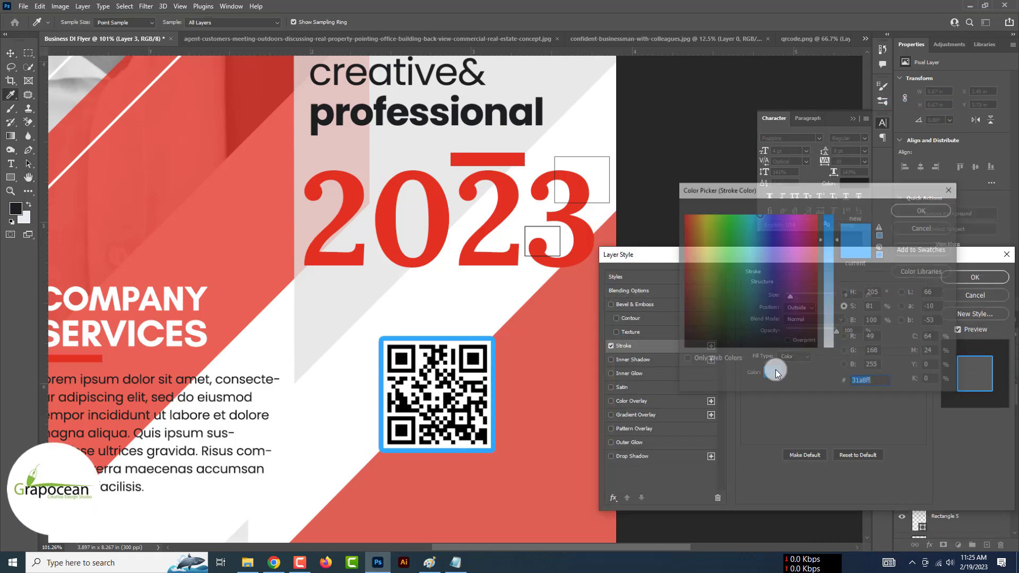
pyautogui.click(529, 359)
pyautogui.moveTo(476, 250); pyautogui.dragTo(524, 245)
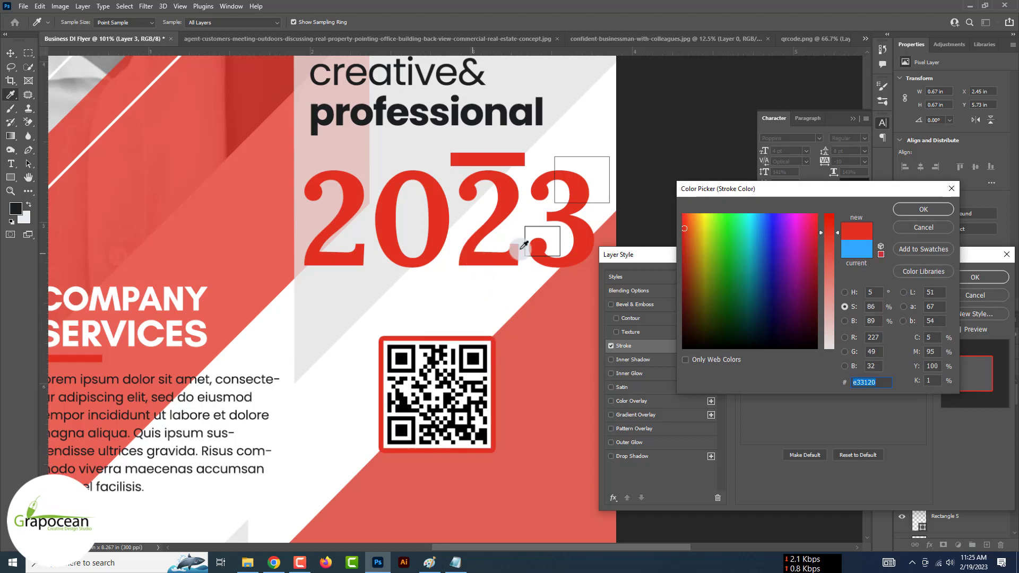
pyautogui.click(920, 210)
pyautogui.moveTo(788, 296); pyautogui.dragTo(785, 296)
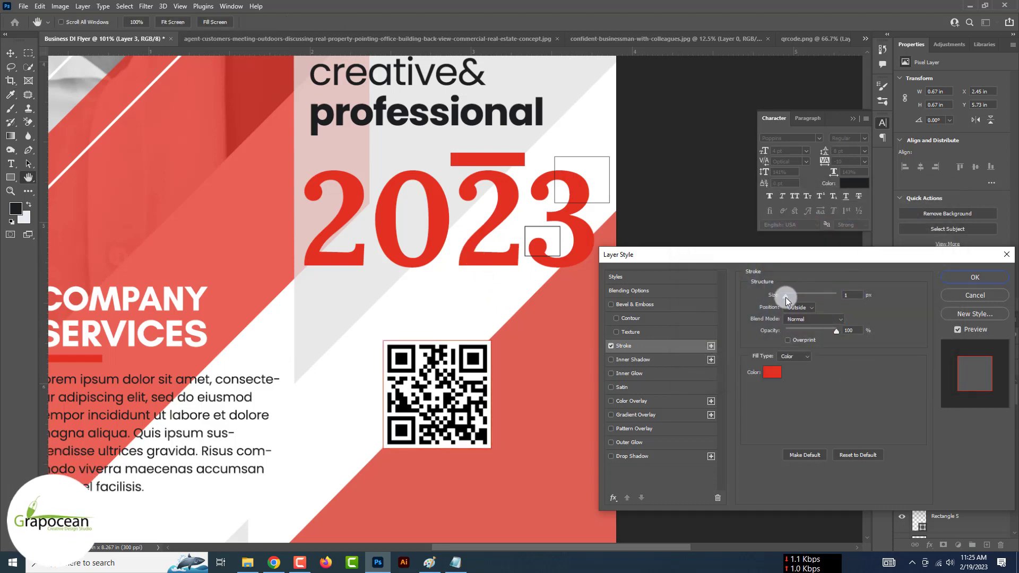
# Try white and dark stroke colours, then keep red and apply the outline.
pyautogui.click(772, 372)
pyautogui.click(462, 296)
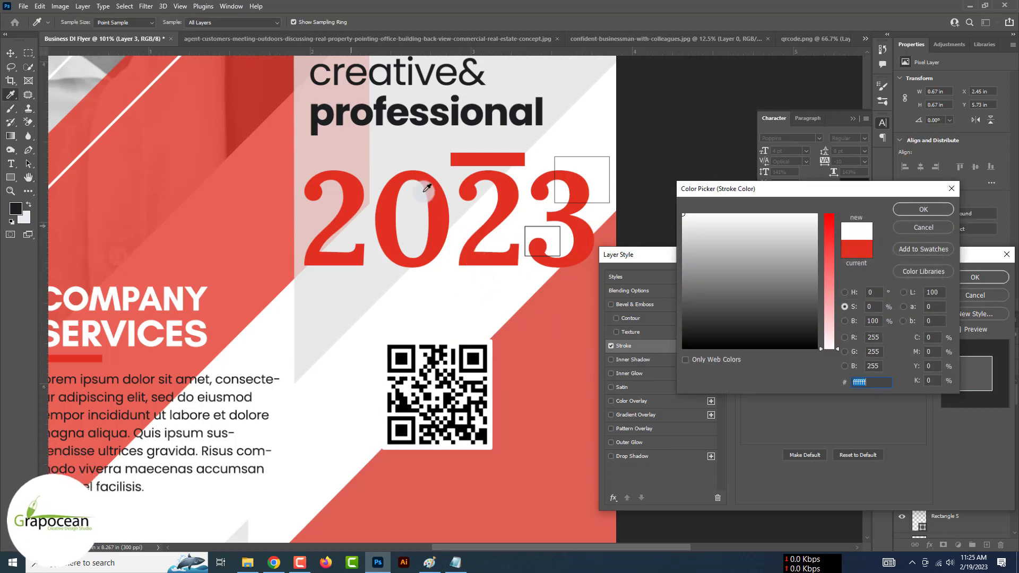
pyautogui.click(402, 119)
pyautogui.click(934, 230)
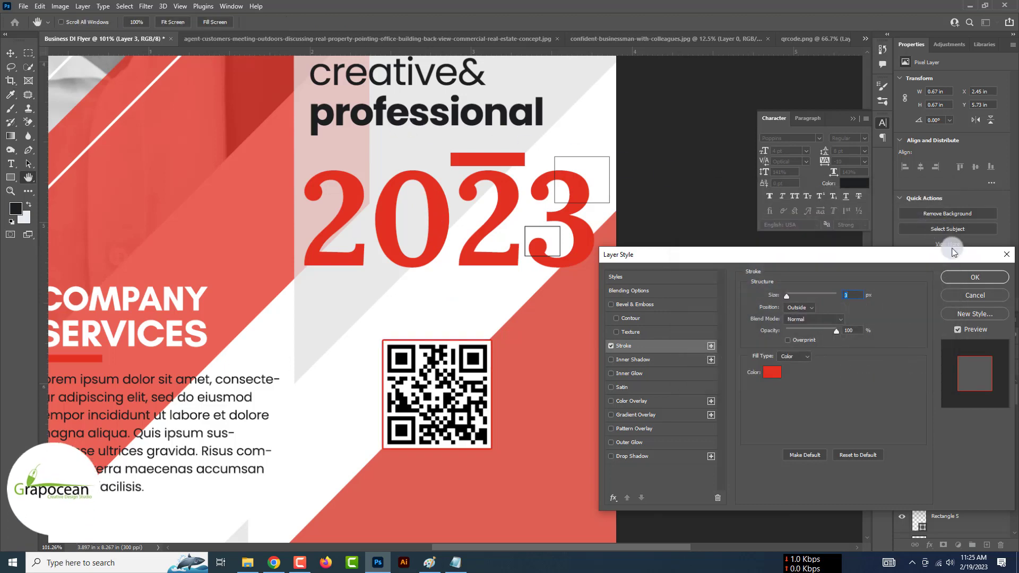
pyautogui.click(975, 277)
# Reposition one of the diagonal band shapes with the Move tool.
pyautogui.press('v')
pyautogui.scroll(-3, 264, 195)
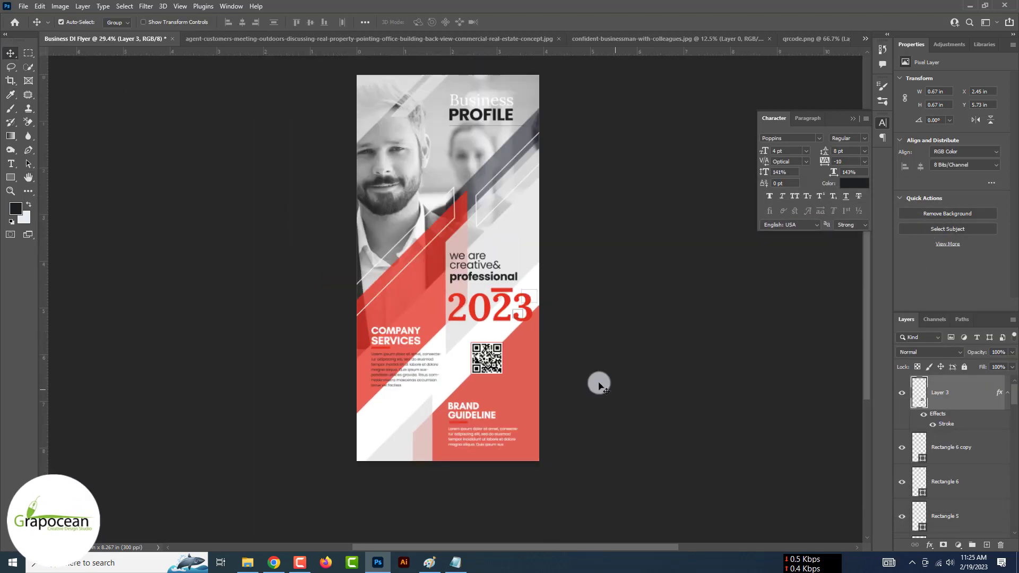
pyautogui.moveTo(474, 408)
pyautogui.mouseDown()
pyautogui.moveTo(464, 402)
pyautogui.moveTo(465, 367)
pyautogui.moveTo(423, 361)
pyautogui.mouseUp()
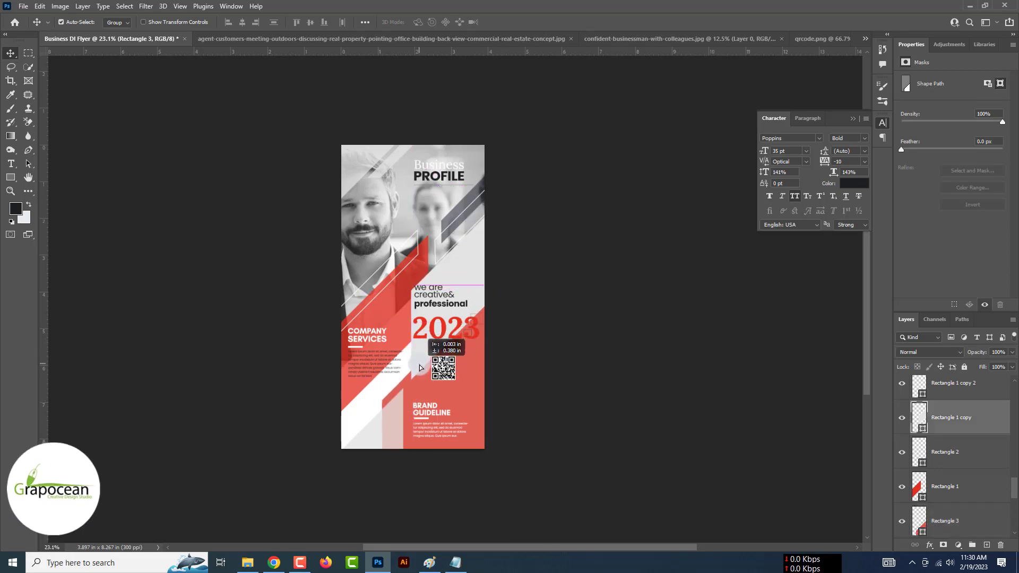
pyautogui.click(550, 410)
pyautogui.scroll(-2, 518, 415)
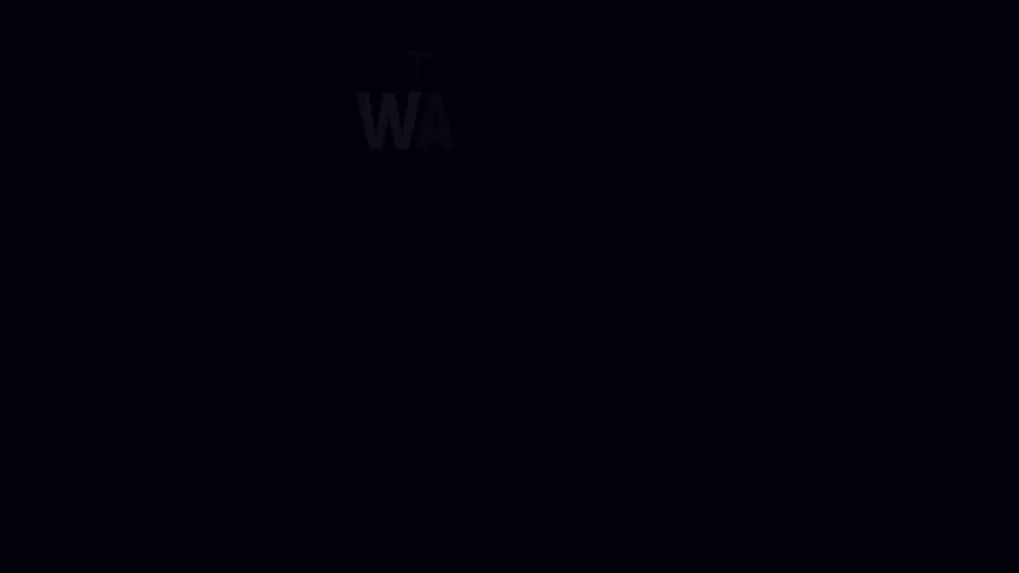